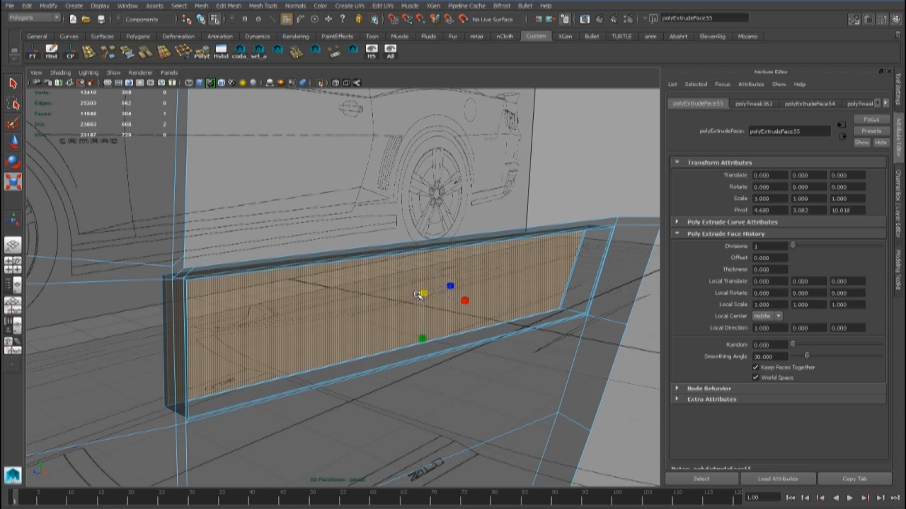
- Extrude the faces inside the bumper's narrow side opening inward and extrude them again to form its inner border
{"action": "left_click_drag", "start_coordinate": [417, 343], "coordinate": [420, 326], "text": "alt"}
{"action": "key", "text": "ctrl+e"}
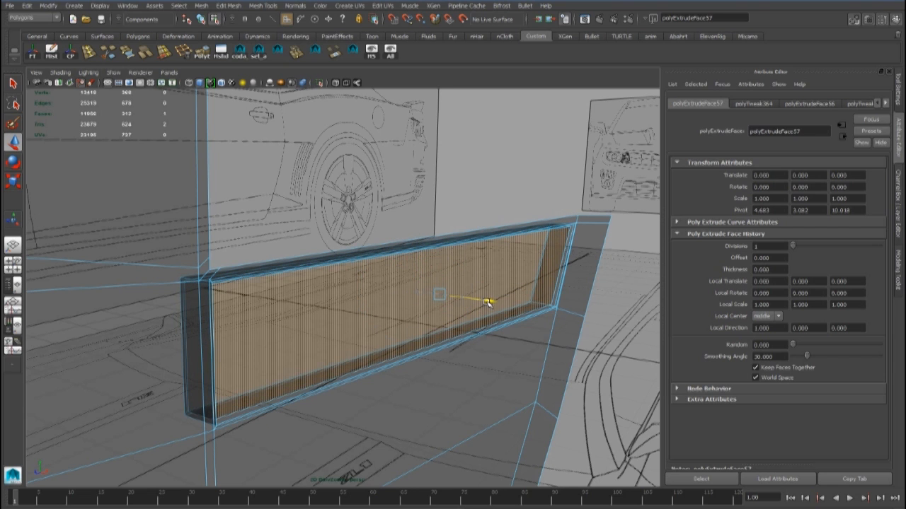
{"action": "left_click_drag", "start_coordinate": [488, 303], "coordinate": [443, 316], "text": "alt"}
{"action": "key", "text": "ctrl+e"}
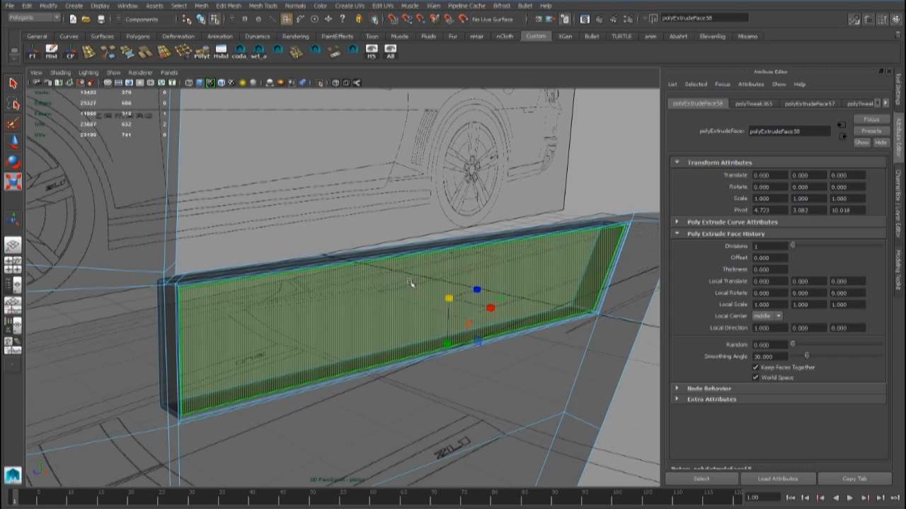
- Grow the face selection to cover the side opening's inner panel and separate those faces from the bumper as their own object
{"action": "key", "text": "Delete"}
{"action": "right_click_drag", "start_coordinate": [368, 291], "coordinate": [370, 301]}
{"action": "left_click", "coordinate": [370, 301]}
{"action": "right_click", "coordinate": [371, 302], "text": "shift"}
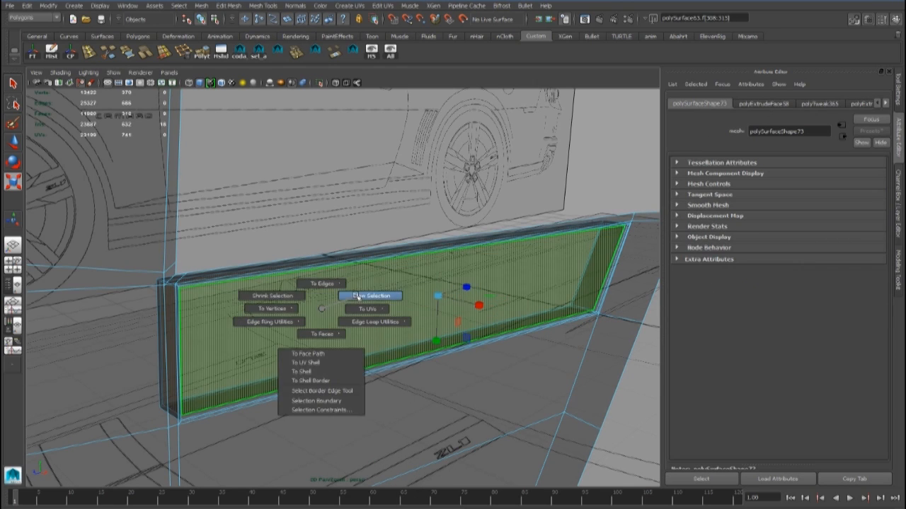
{"action": "right_click_drag", "start_coordinate": [357, 298], "coordinate": [357, 297], "text": "ctrl"}
{"action": "right_click_drag", "start_coordinate": [357, 297], "coordinate": [297, 301], "text": "alt"}
{"action": "left_click_drag", "start_coordinate": [298, 302], "coordinate": [307, 318], "text": "alt"}
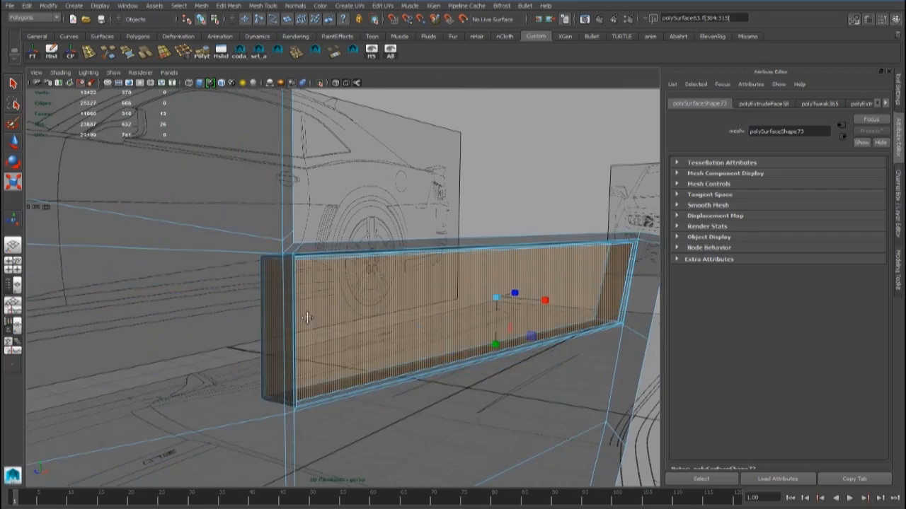
{"action": "middle_click_drag", "start_coordinate": [307, 318], "coordinate": [277, 332], "text": "alt"}
{"action": "left_click", "coordinate": [212, 57]}
{"action": "right_click_drag", "start_coordinate": [354, 290], "coordinate": [297, 292], "text": "alt"}
{"action": "left_click_drag", "start_coordinate": [368, 287], "coordinate": [303, 293], "text": "alt"}
{"action": "right_click_drag", "start_coordinate": [306, 294], "coordinate": [346, 265]}
{"action": "left_click", "coordinate": [311, 303]}
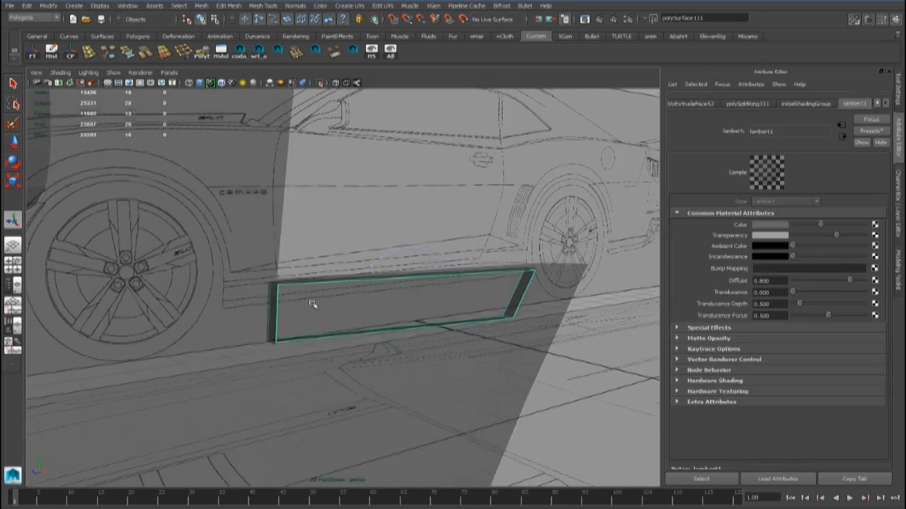
- Isolate the bumper and insert supporting edge loops around the border of its narrow side opening
{"action": "left_click_drag", "start_coordinate": [311, 303], "coordinate": [329, 326], "text": "alt"}
{"action": "left_click", "coordinate": [320, 83]}
{"action": "left_click_drag", "start_coordinate": [319, 268], "coordinate": [283, 283], "text": "alt"}
{"action": "left_click", "coordinate": [320, 83]}
{"action": "left_click", "coordinate": [263, 256]}
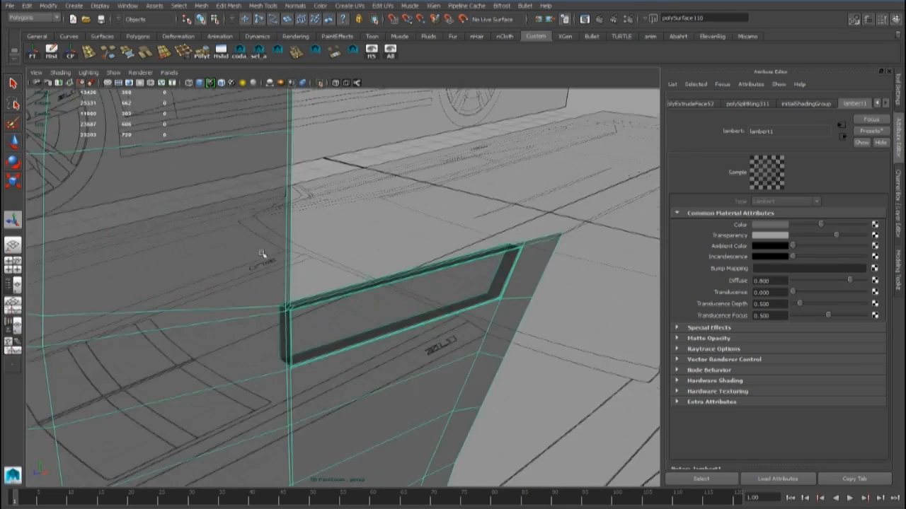
{"action": "left_click", "coordinate": [320, 83]}
{"action": "left_click_drag", "start_coordinate": [304, 247], "coordinate": [254, 276], "text": "alt"}
{"action": "left_click_drag", "start_coordinate": [283, 199], "coordinate": [316, 324], "text": "alt"}
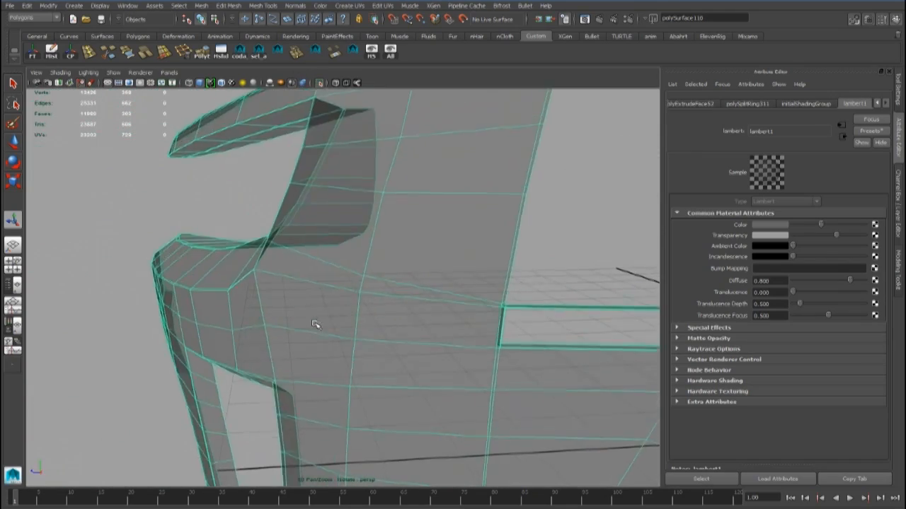
{"action": "left_click_drag", "start_coordinate": [262, 192], "coordinate": [212, 195], "text": "alt"}
{"action": "left_click", "coordinate": [90, 53]}
{"action": "left_click_drag", "start_coordinate": [309, 300], "coordinate": [329, 294], "text": "alt"}
{"action": "left_click_drag", "start_coordinate": [388, 308], "coordinate": [387, 333]}
{"action": "middle_click_drag", "start_coordinate": [601, 310], "coordinate": [451, 313], "text": "alt"}
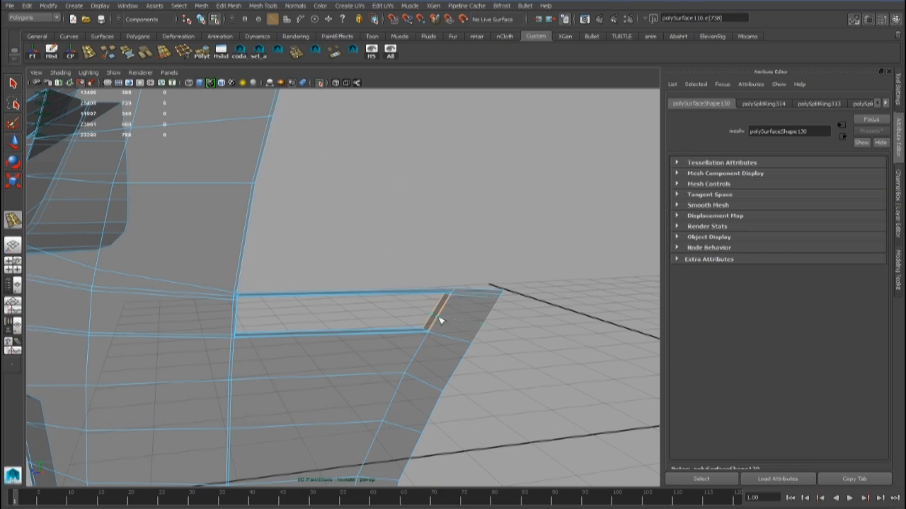
- Isolate the separated side panel, insert supporting edge loops along its ends and long edges, and restore the full scene
{"action": "scroll", "coordinate": [386, 305], "scroll_direction": "down", "scroll_amount": 5}
{"action": "left_click_drag", "start_coordinate": [429, 307], "coordinate": [156, 220], "text": "alt"}
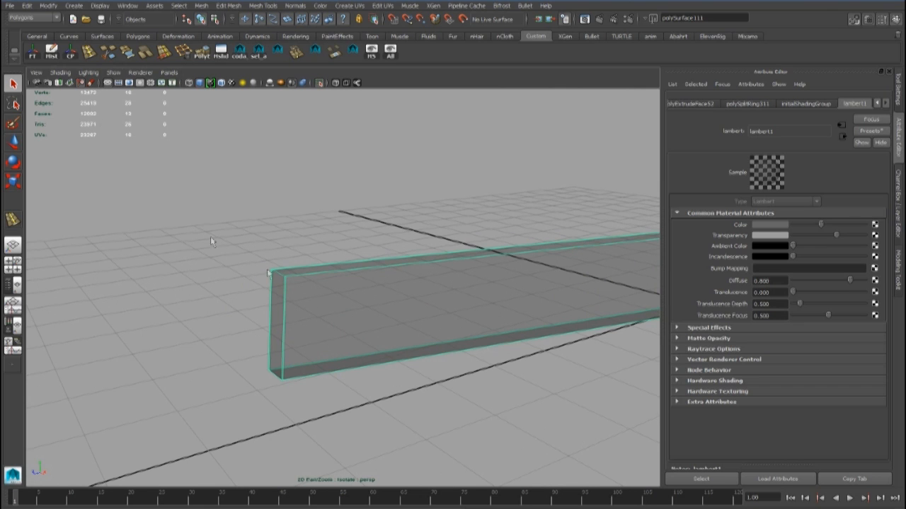
{"action": "left_click", "coordinate": [89, 52]}
{"action": "left_click_drag", "start_coordinate": [315, 271], "coordinate": [287, 277]}
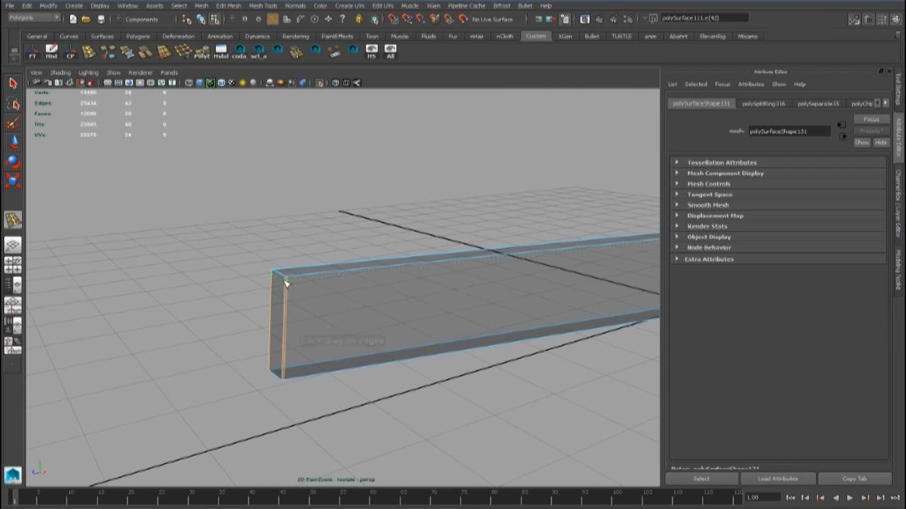
{"action": "left_click_drag", "start_coordinate": [283, 377], "coordinate": [380, 302], "text": "alt"}
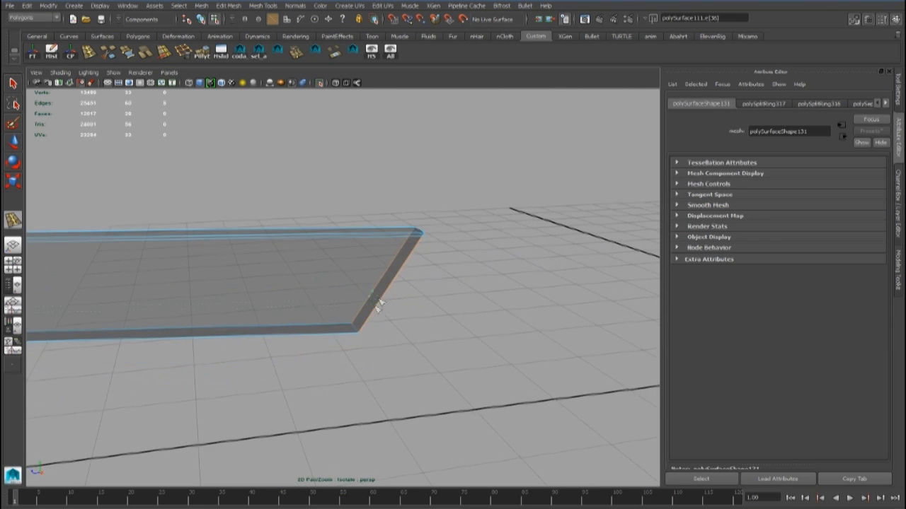
{"action": "left_click_drag", "start_coordinate": [423, 237], "coordinate": [424, 236]}
{"action": "middle_click_drag", "start_coordinate": [304, 275], "coordinate": [490, 295], "text": "alt"}
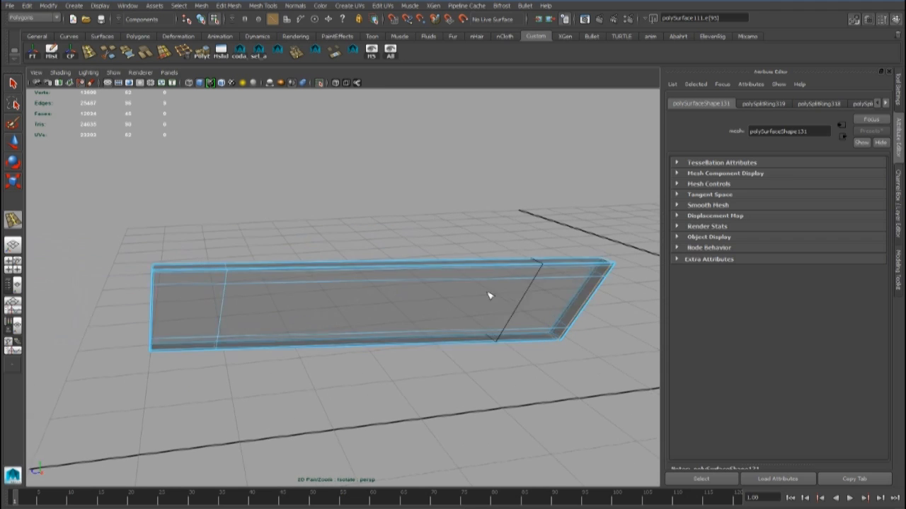
{"action": "left_click", "coordinate": [320, 112]}
{"action": "left_click", "coordinate": [304, 283]}
{"action": "left_click", "coordinate": [319, 84]}
- Examine how the separated side panel fits into the bumper's opening from several angles
{"action": "left_click_drag", "start_coordinate": [360, 272], "coordinate": [431, 283], "text": "alt"}
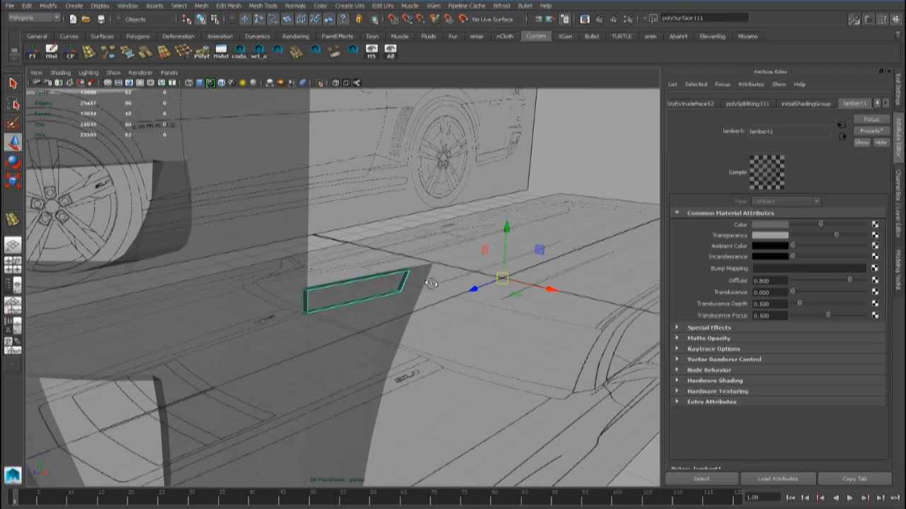
{"action": "left_click", "coordinate": [368, 248]}
{"action": "right_click_drag", "start_coordinate": [368, 254], "coordinate": [295, 277], "text": "alt"}
{"action": "left_click_drag", "start_coordinate": [295, 276], "coordinate": [361, 296], "text": "alt"}
{"action": "left_click", "coordinate": [319, 271]}
{"action": "left_click", "coordinate": [101, 309]}
{"action": "right_click_drag", "start_coordinate": [361, 293], "coordinate": [329, 304], "text": "alt"}
{"action": "left_click_drag", "start_coordinate": [329, 304], "coordinate": [347, 290], "text": "alt"}
{"action": "left_click", "coordinate": [347, 290]}
{"action": "left_click", "coordinate": [489, 276]}
- Extrude all the bumper's faces slightly inward and delete the offset inner faces so only the rim walls remain
{"action": "right_click_drag", "start_coordinate": [389, 286], "coordinate": [352, 291], "text": "alt"}
{"action": "mouse_move", "coordinate": [351, 291]}
{"action": "left_mouse_down", "text": "alt"}
{"action": "mouse_move", "coordinate": [261, 300]}
{"action": "mouse_move", "coordinate": [319, 319]}
{"action": "left_mouse_up", "text": "alt"}
{"action": "right_click_drag", "start_coordinate": [319, 319], "coordinate": [352, 316], "text": "alt"}
{"action": "left_click", "coordinate": [304, 289]}
{"action": "left_click_drag", "start_coordinate": [352, 316], "coordinate": [263, 249], "text": "alt"}
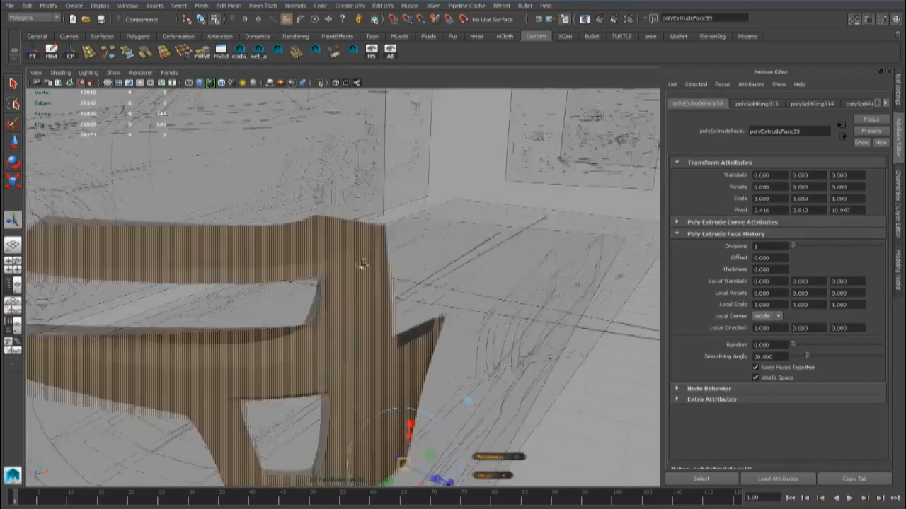
{"action": "mouse_move", "coordinate": [360, 263]}
{"action": "left_mouse_down", "text": "alt"}
{"action": "mouse_move", "coordinate": [431, 269]}
{"action": "mouse_move", "coordinate": [441, 293]}
{"action": "mouse_move", "coordinate": [434, 291]}
{"action": "mouse_move", "coordinate": [512, 350]}
{"action": "mouse_move", "coordinate": [497, 304]}
{"action": "left_mouse_up", "text": "alt"}
{"action": "left_click_drag", "start_coordinate": [562, 438], "coordinate": [558, 436]}
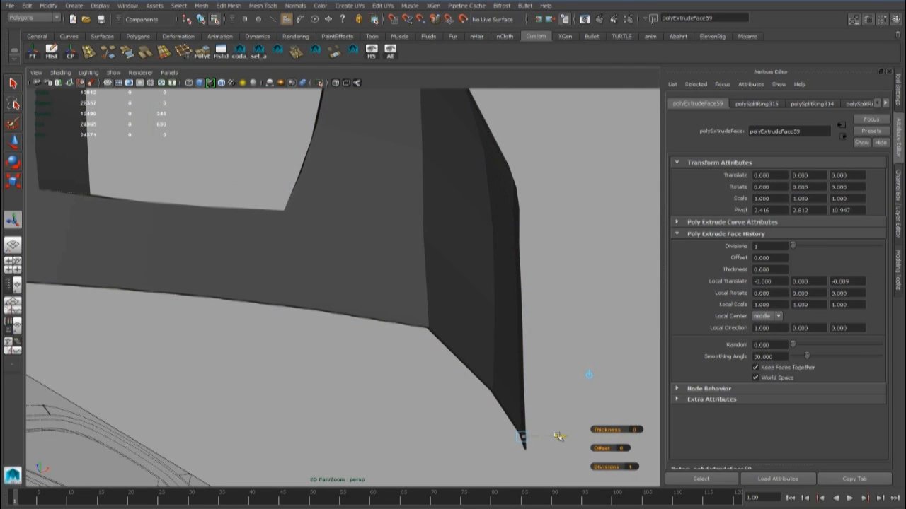
{"action": "left_click_drag", "start_coordinate": [550, 438], "coordinate": [547, 439]}
{"action": "left_click_drag", "start_coordinate": [382, 354], "coordinate": [233, 244], "text": "alt"}
{"action": "key", "text": "Delete"}
- Select the strip of thin rim faces along the bumper's open end and delete it
{"action": "scroll", "coordinate": [304, 318], "scroll_direction": "up", "scroll_amount": 3}
{"action": "key", "text": "F8"}
{"action": "right_click_drag", "start_coordinate": [211, 237], "coordinate": [219, 270]}
{"action": "left_click", "coordinate": [199, 234]}
{"action": "left_click_drag", "start_coordinate": [261, 236], "coordinate": [337, 278], "text": "alt"}
{"action": "left_click", "coordinate": [244, 262], "text": "shift"}
{"action": "left_click_drag", "start_coordinate": [244, 262], "coordinate": [321, 315], "text": "alt"}
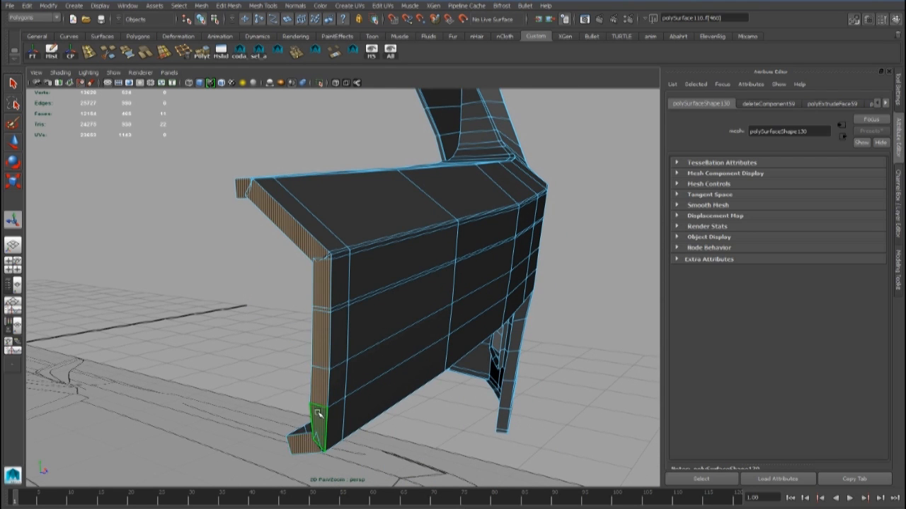
{"action": "key", "text": "Delete"}
- Delete the remaining thin end faces along the bumper's upper ledge and adjoining edges
{"action": "left_click_drag", "start_coordinate": [324, 341], "coordinate": [370, 285], "text": "alt"}
{"action": "left_click", "coordinate": [238, 307]}
{"action": "key", "text": "Delete"}
{"action": "left_click_drag", "start_coordinate": [241, 307], "coordinate": [173, 242], "text": "alt"}
{"action": "left_click", "coordinate": [174, 242]}
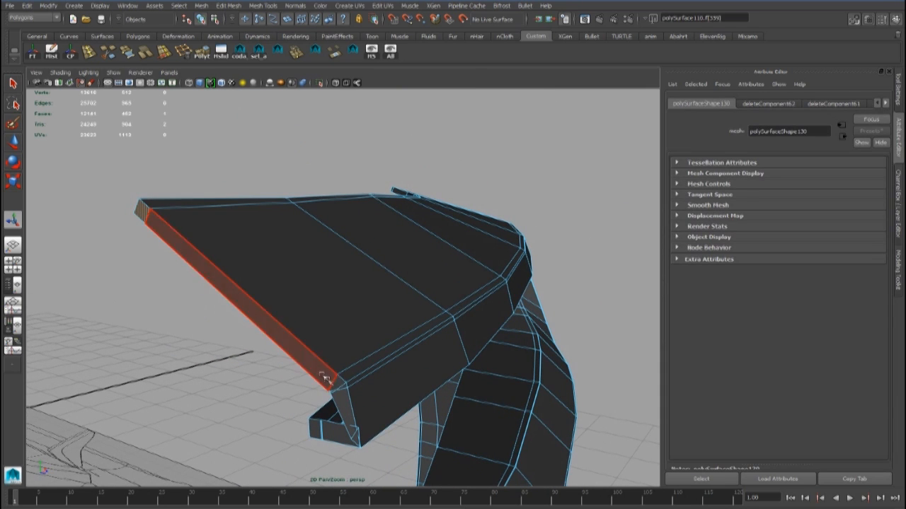
{"action": "key", "text": "Delete"}
{"action": "left_click_drag", "start_coordinate": [349, 413], "coordinate": [497, 265], "text": "alt"}
{"action": "left_click", "coordinate": [343, 364]}
{"action": "key", "text": "Delete"}
{"action": "left_click", "coordinate": [395, 305]}
{"action": "key", "text": "Delete"}
- Delete the unneeded rim faces behind the bumper's tall lower opening and return to object selection
{"action": "scroll", "coordinate": [271, 329], "scroll_direction": "up", "scroll_amount": 5}
{"action": "scroll", "coordinate": [271, 330], "scroll_direction": "down", "scroll_amount": 4}
{"action": "left_click", "coordinate": [406, 238]}
{"action": "scroll", "coordinate": [413, 250], "scroll_direction": "down", "scroll_amount": 2}
{"action": "left_click_drag", "start_coordinate": [413, 250], "coordinate": [356, 265], "text": "alt"}
{"action": "scroll", "coordinate": [508, 287], "scroll_direction": "up", "scroll_amount": 3}
{"action": "key", "text": "Delete"}
{"action": "scroll", "coordinate": [510, 254], "scroll_direction": "down", "scroll_amount": 4}
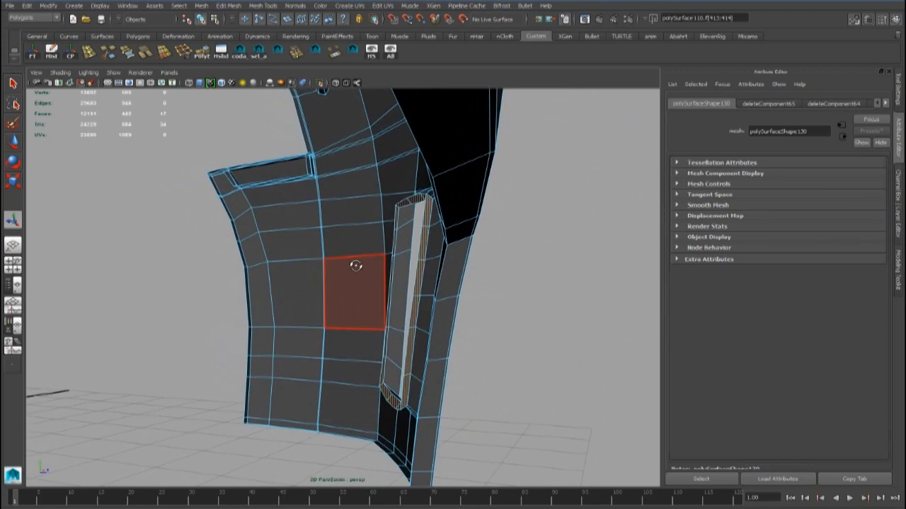
{"action": "right_click_drag", "start_coordinate": [356, 264], "coordinate": [375, 247]}
{"action": "left_click", "coordinate": [319, 244]}
{"action": "scroll", "coordinate": [320, 244], "scroll_direction": "down", "scroll_amount": 3}
{"action": "left_click_drag", "start_coordinate": [319, 245], "coordinate": [339, 236], "text": "alt"}
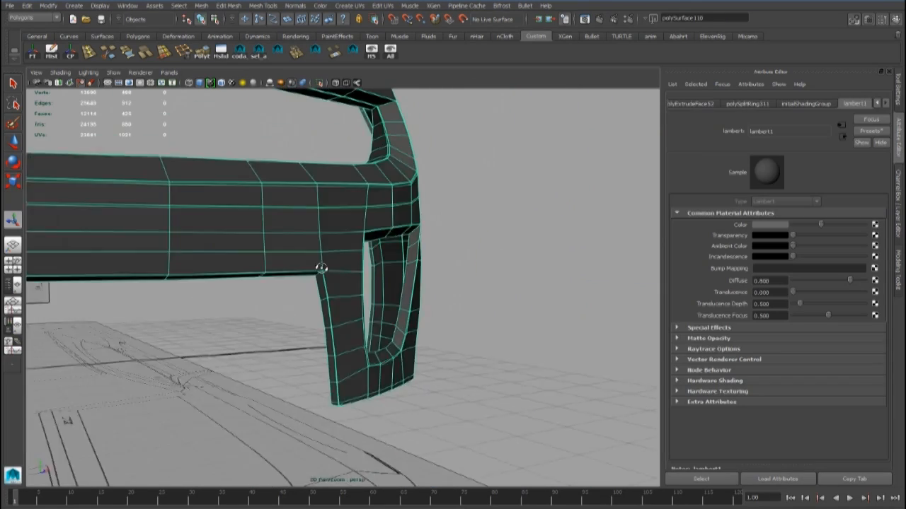
{"action": "left_click_drag", "start_coordinate": [337, 272], "coordinate": [356, 239], "text": "alt"}
{"action": "right_click_drag", "start_coordinate": [356, 239], "coordinate": [356, 263]}
{"action": "left_click", "coordinate": [358, 260]}
{"action": "left_click", "coordinate": [347, 252], "text": "shift"}
{"action": "left_click_drag", "start_coordinate": [348, 243], "coordinate": [334, 213], "text": "alt"}
{"action": "key", "text": "Delete"}
{"action": "scroll", "coordinate": [325, 247], "scroll_direction": "down", "scroll_amount": 4}
{"action": "right_click_drag", "start_coordinate": [333, 214], "coordinate": [376, 200]}
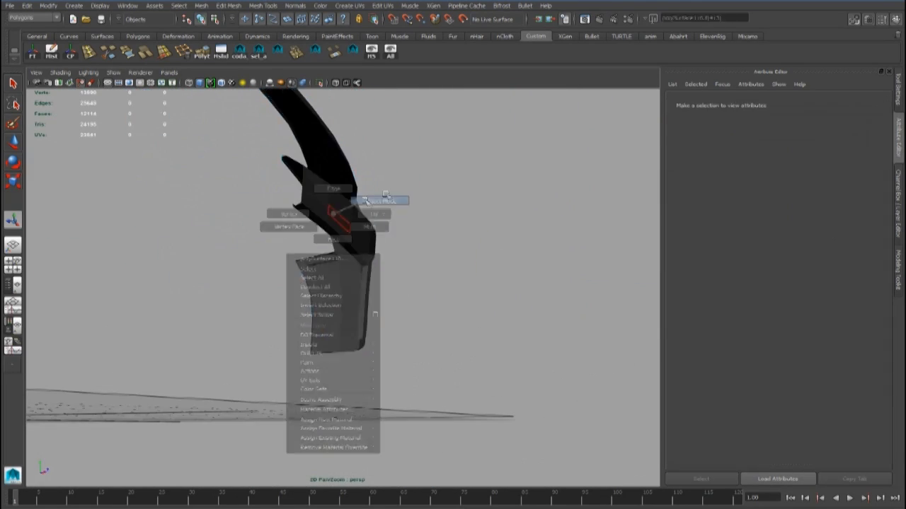
- Examine the bumper's openings, side profile and rim walls from outside and underneath
{"action": "left_click_drag", "start_coordinate": [375, 199], "coordinate": [334, 287], "text": "alt"}
{"action": "scroll", "coordinate": [339, 283], "scroll_direction": "up", "scroll_amount": 4}
{"action": "left_click", "coordinate": [407, 234]}
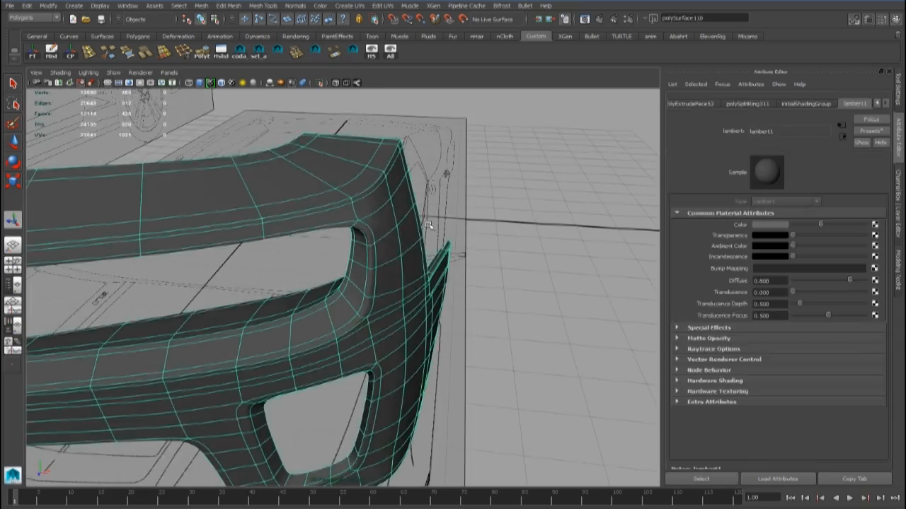
{"action": "left_click", "coordinate": [430, 225]}
{"action": "scroll", "coordinate": [396, 240], "scroll_direction": "down", "scroll_amount": 5}
{"action": "left_click_drag", "start_coordinate": [396, 244], "coordinate": [303, 271], "text": "alt"}
{"action": "left_click_drag", "start_coordinate": [411, 269], "coordinate": [334, 262], "text": "alt"}
{"action": "scroll", "coordinate": [299, 273], "scroll_direction": "up", "scroll_amount": 4}
- Insert a supporting edge loop along the thin rim wall of the bumper's side edge
{"action": "left_click", "coordinate": [319, 282]}
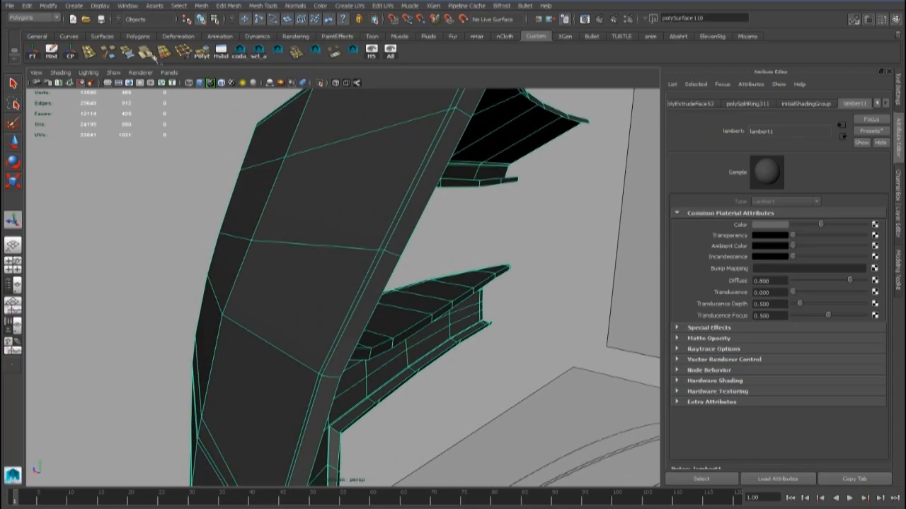
{"action": "left_click", "coordinate": [88, 53]}
{"action": "left_click", "coordinate": [387, 253]}
{"action": "scroll", "coordinate": [388, 253], "scroll_direction": "down", "scroll_amount": 5}
{"action": "key", "text": "q"}
{"action": "key", "text": "F8"}
- Show all the hidden car parts, then box-select the unneeded objects and delete them
{"action": "left_click", "coordinate": [415, 255]}
{"action": "scroll", "coordinate": [414, 254], "scroll_direction": "down", "scroll_amount": 5}
{"action": "left_click_drag", "start_coordinate": [414, 255], "coordinate": [333, 273], "text": "alt"}
{"action": "left_click", "coordinate": [388, 54]}
{"action": "left_click_drag", "start_coordinate": [233, 258], "coordinate": [406, 347], "text": "alt"}
{"action": "scroll", "coordinate": [286, 283], "scroll_direction": "down", "scroll_amount": 5}
{"action": "left_click_drag", "start_coordinate": [219, 166], "coordinate": [305, 311]}
{"action": "left_click_drag", "start_coordinate": [304, 311], "coordinate": [311, 353], "text": "alt"}
{"action": "scroll", "coordinate": [311, 352], "scroll_direction": "down", "scroll_amount": 5}
{"action": "left_click_drag", "start_coordinate": [252, 213], "coordinate": [294, 302]}
{"action": "key", "text": "Delete"}
- Select the front fender above the wheel arch and slightly raise the transparency of its lambert1 material
{"action": "left_click_drag", "start_coordinate": [385, 308], "coordinate": [347, 332], "text": "alt"}
{"action": "scroll", "coordinate": [349, 362], "scroll_direction": "up", "scroll_amount": 5}
{"action": "left_click", "coordinate": [388, 313]}
{"action": "scroll", "coordinate": [346, 332], "scroll_direction": "up", "scroll_amount": 2}
{"action": "left_click", "coordinate": [335, 358]}
{"action": "left_click", "coordinate": [387, 138]}
{"action": "left_click_drag", "start_coordinate": [386, 170], "coordinate": [354, 279], "text": "alt"}
{"action": "left_click", "coordinate": [407, 263]}
{"action": "scroll", "coordinate": [406, 263], "scroll_direction": "up", "scroll_amount": 5}
{"action": "left_click_drag", "start_coordinate": [793, 236], "coordinate": [807, 236]}
{"action": "scroll", "coordinate": [397, 252], "scroll_direction": "down", "scroll_amount": 5}
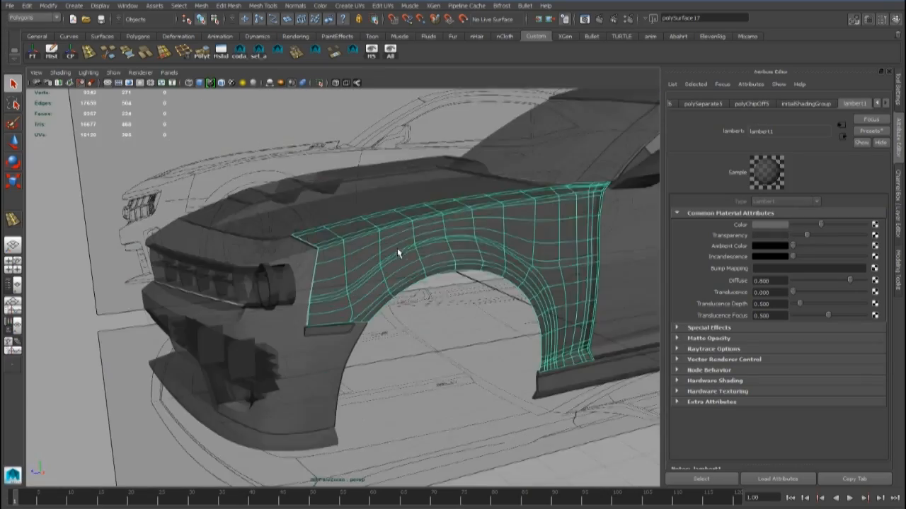
- Raise the lambert1 transparency further and compare the fender with the blueprint in the side view
{"action": "key", "text": "space"}
{"action": "key", "text": "space"}
{"action": "scroll", "coordinate": [418, 267], "scroll_direction": "down", "scroll_amount": 5}
{"action": "scroll", "coordinate": [418, 267], "scroll_direction": "up", "scroll_amount": 3}
{"action": "left_click_drag", "start_coordinate": [807, 236], "coordinate": [844, 235]}
{"action": "middle_click_drag", "start_coordinate": [210, 439], "coordinate": [479, 372], "text": "alt"}
{"action": "middle_click_drag", "start_coordinate": [212, 290], "coordinate": [316, 334], "text": "alt"}
{"action": "scroll", "coordinate": [316, 334], "scroll_direction": "up", "scroll_amount": 5}
{"action": "scroll", "coordinate": [316, 334], "scroll_direction": "down", "scroll_amount": 6}
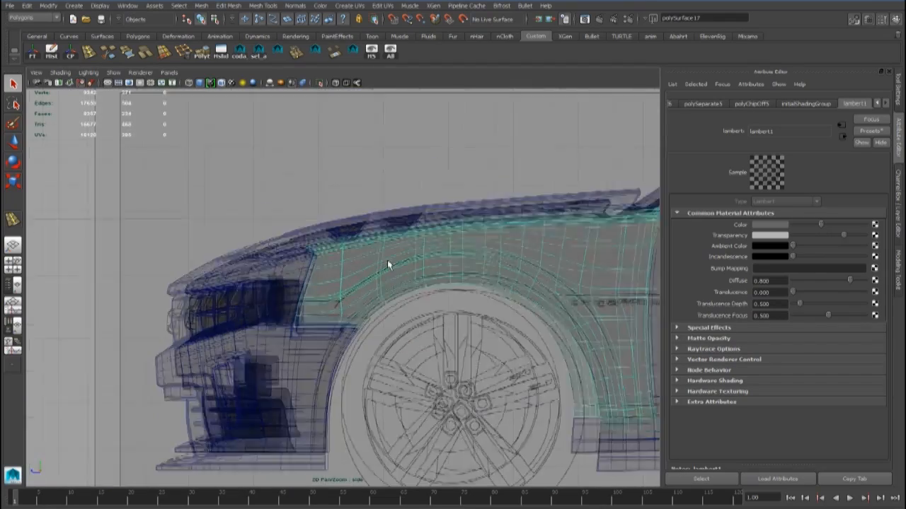
- Isolate the front fender in the perspective view
{"action": "key", "text": "space"}
{"action": "key", "text": "space"}
{"action": "middle_click_drag", "start_coordinate": [212, 202], "coordinate": [305, 251], "text": "alt"}
{"action": "scroll", "coordinate": [305, 250], "scroll_direction": "up", "scroll_amount": 3}
{"action": "left_click", "coordinate": [319, 83]}
{"action": "middle_click_drag", "start_coordinate": [406, 305], "coordinate": [375, 364], "text": "alt"}
{"action": "scroll", "coordinate": [375, 365], "scroll_direction": "up", "scroll_amount": 2}
- Select the supporting edge loops along the fender's upper crease and remove them
{"action": "right_click_drag", "start_coordinate": [336, 293], "coordinate": [335, 267]}
{"action": "double_click", "coordinate": [360, 376]}
{"action": "double_click", "coordinate": [348, 363], "text": "shift"}
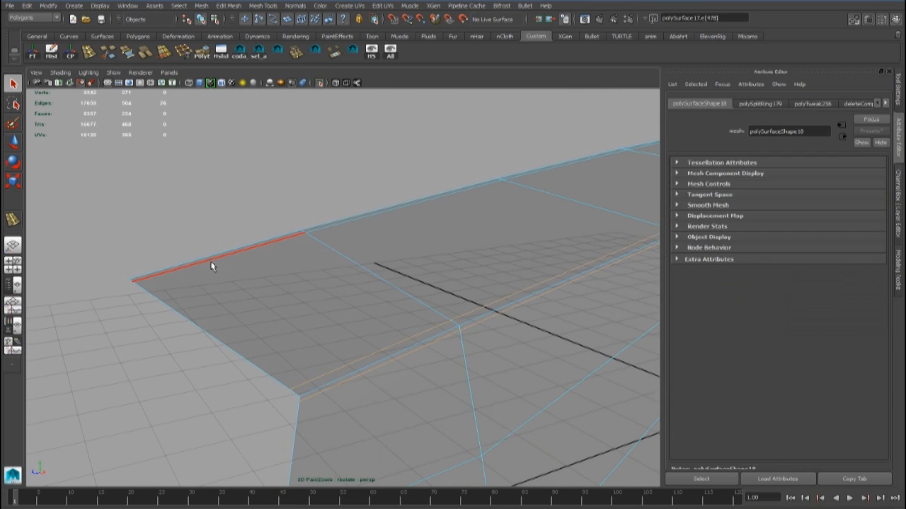
{"action": "middle_click_drag", "start_coordinate": [306, 263], "coordinate": [287, 300], "text": "alt"}
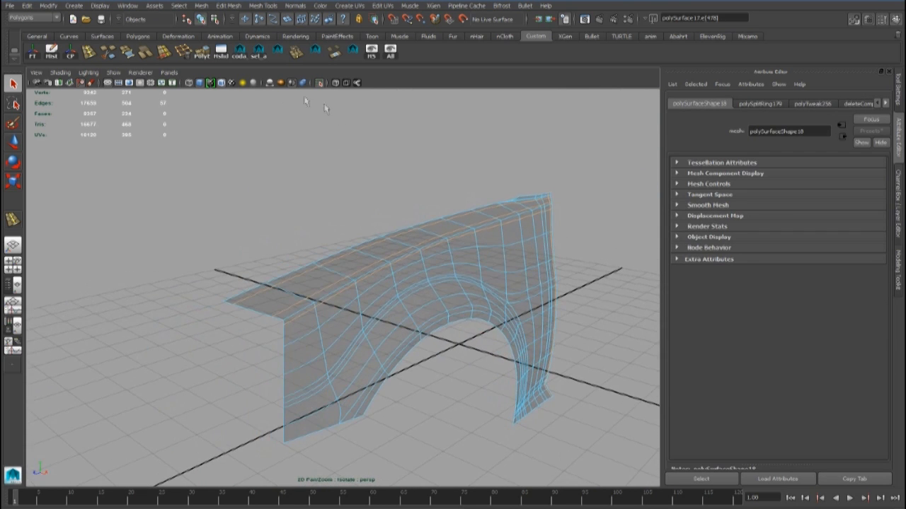
{"action": "left_click", "coordinate": [183, 51]}
{"action": "key", "text": "3"}
{"action": "key", "text": "w"}
{"action": "scroll", "coordinate": [298, 278], "scroll_direction": "up", "scroll_amount": 2}
- Extrude the fender for thickness and delete the surplus inner faces, keeping a thin rim around its border
{"action": "right_click_drag", "start_coordinate": [302, 276], "coordinate": [318, 263]}
{"action": "scroll", "coordinate": [313, 281], "scroll_direction": "down", "scroll_amount": 4}
{"action": "left_click_drag", "start_coordinate": [313, 281], "coordinate": [289, 304], "text": "alt"}
{"action": "left_click", "coordinate": [202, 55]}
{"action": "left_click_drag", "start_coordinate": [319, 244], "coordinate": [473, 250], "text": "alt"}
{"action": "left_click_drag", "start_coordinate": [529, 240], "coordinate": [518, 244]}
{"action": "mouse_move", "coordinate": [301, 273]}
{"action": "left_mouse_down", "text": "alt"}
{"action": "mouse_move", "coordinate": [292, 283]}
{"action": "mouse_move", "coordinate": [301, 281]}
{"action": "left_mouse_up", "text": "alt"}
{"action": "key", "text": "Delete"}
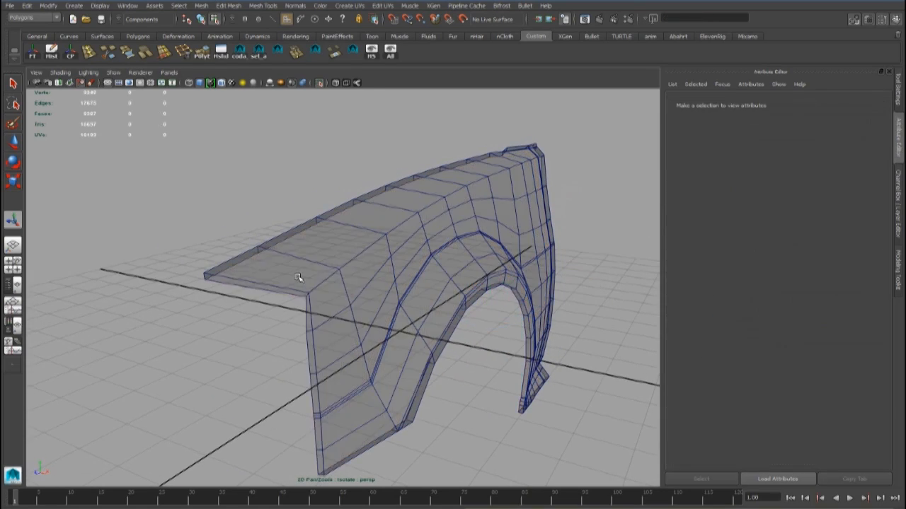
- Select the fender and examine the new rim along its front, upper and wheel arch borders
{"action": "right_click_drag", "start_coordinate": [298, 278], "coordinate": [340, 266]}
{"action": "scroll", "coordinate": [346, 269], "scroll_direction": "down", "scroll_amount": 3}
{"action": "left_click_drag", "start_coordinate": [346, 268], "coordinate": [292, 322], "text": "alt"}
{"action": "scroll", "coordinate": [280, 319], "scroll_direction": "up", "scroll_amount": 5}
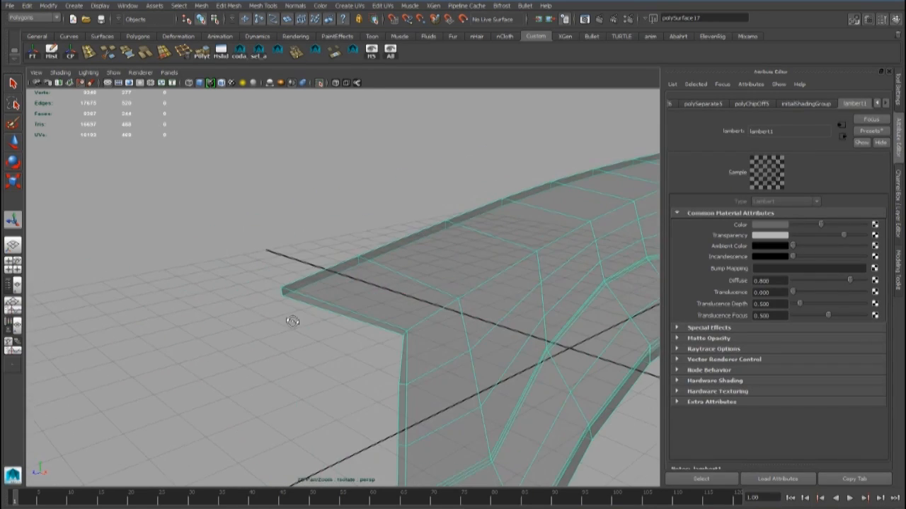
{"action": "middle_click_drag", "start_coordinate": [292, 321], "coordinate": [263, 321], "text": "alt"}
{"action": "scroll", "coordinate": [333, 316], "scroll_direction": "down", "scroll_amount": 4}
{"action": "left_click_drag", "start_coordinate": [501, 335], "coordinate": [477, 330], "text": "alt"}
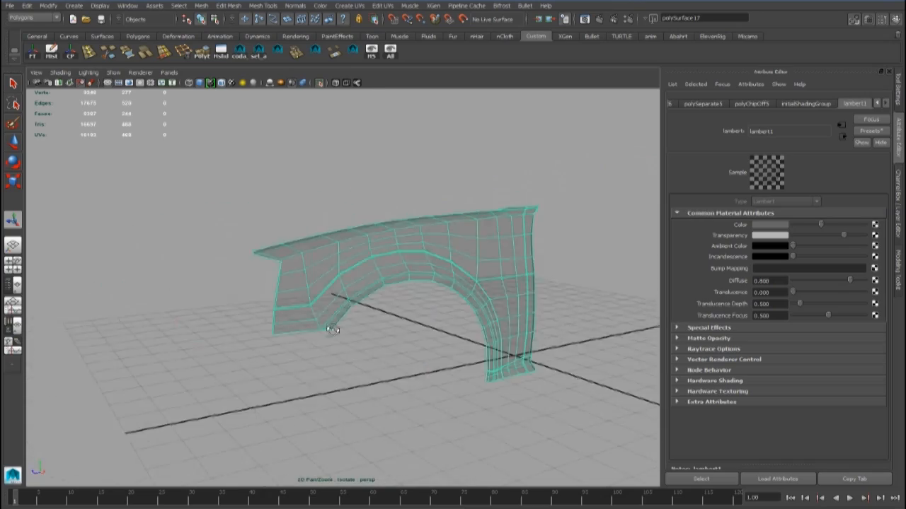
{"action": "scroll", "coordinate": [477, 330], "scroll_direction": "up", "scroll_amount": 4}
{"action": "left_click_drag", "start_coordinate": [304, 297], "coordinate": [244, 281], "text": "alt"}
- Leave the isolated fender view and show the surrounding car body
{"action": "left_click", "coordinate": [89, 54]}
{"action": "scroll", "coordinate": [305, 246], "scroll_direction": "up", "scroll_amount": 5}
{"action": "scroll", "coordinate": [305, 245], "scroll_direction": "down", "scroll_amount": 5}
{"action": "left_click", "coordinate": [316, 212]}
{"action": "left_click", "coordinate": [320, 83]}
- Rework the bumper's supporting edge loop along its seam with the fender
{"action": "left_click_drag", "start_coordinate": [355, 215], "coordinate": [489, 245], "text": "alt"}
{"action": "scroll", "coordinate": [489, 244], "scroll_direction": "up", "scroll_amount": 5}
{"action": "left_click", "coordinate": [431, 296]}
{"action": "right_click_drag", "start_coordinate": [430, 296], "coordinate": [431, 277]}
{"action": "double_click", "coordinate": [430, 281]}
{"action": "scroll", "coordinate": [430, 281], "scroll_direction": "down", "scroll_amount": 4}
{"action": "middle_click_drag", "start_coordinate": [430, 282], "coordinate": [366, 285], "text": "alt"}
{"action": "scroll", "coordinate": [362, 285], "scroll_direction": "up", "scroll_amount": 8}
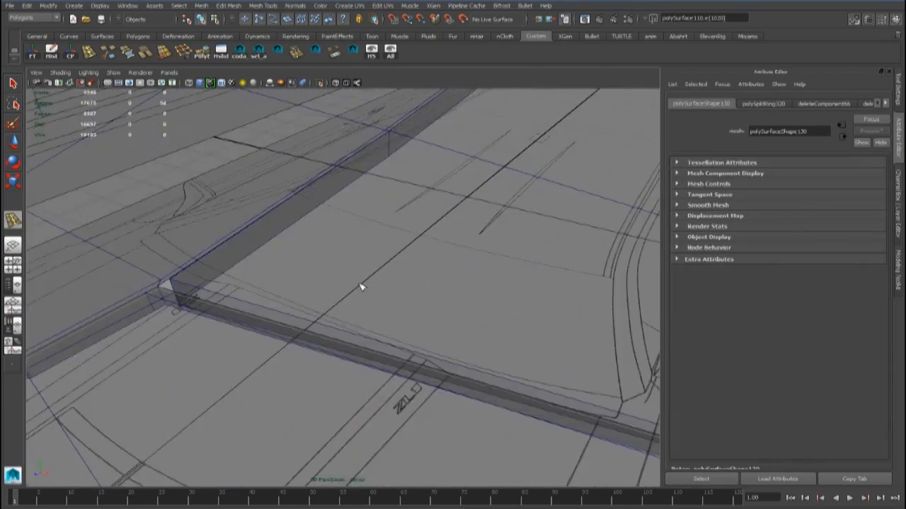
- Isolate the fender with the bumper and insert supporting edge loops along the fender's upper crease and front edge
{"action": "scroll", "coordinate": [362, 285], "scroll_direction": "down", "scroll_amount": 4}
{"action": "right_click_drag", "start_coordinate": [414, 233], "coordinate": [418, 236]}
{"action": "left_click", "coordinate": [320, 83]}
{"action": "left_click_drag", "start_coordinate": [306, 220], "coordinate": [306, 252], "text": "alt"}
{"action": "left_click", "coordinate": [425, 282]}
{"action": "left_click", "coordinate": [89, 52]}
{"action": "left_click_drag", "start_coordinate": [439, 262], "coordinate": [436, 259]}
{"action": "middle_click_drag", "start_coordinate": [445, 304], "coordinate": [364, 319], "text": "alt"}
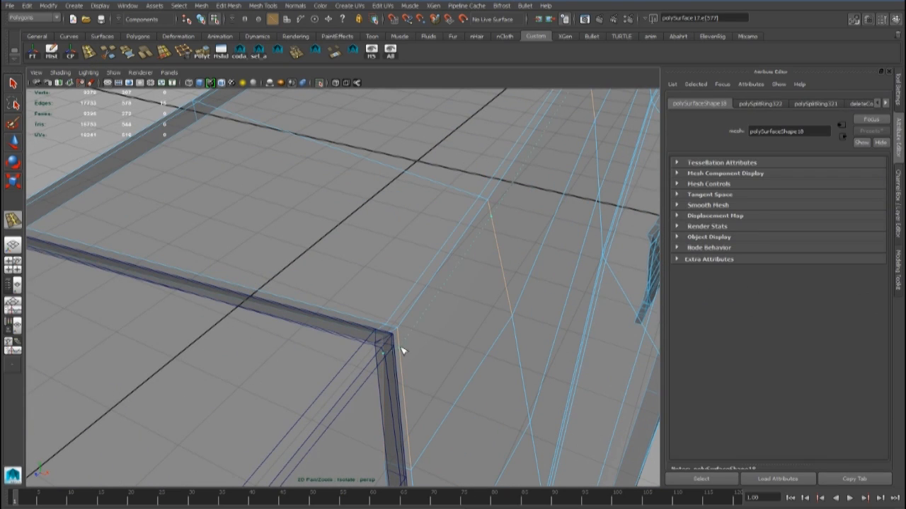
{"action": "left_click_drag", "start_coordinate": [401, 344], "coordinate": [401, 342]}
- Insert supporting edge loops along the fender's rear edge and at its lower rear end
{"action": "scroll", "coordinate": [401, 342], "scroll_direction": "down", "scroll_amount": 5}
{"action": "left_click_drag", "start_coordinate": [556, 307], "coordinate": [339, 417], "text": "alt"}
{"action": "left_click_drag", "start_coordinate": [408, 235], "coordinate": [415, 235]}
{"action": "middle_click_drag", "start_coordinate": [415, 236], "coordinate": [383, 149], "text": "alt"}
{"action": "scroll", "coordinate": [392, 350], "scroll_direction": "up", "scroll_amount": 5}
{"action": "middle_click_drag", "start_coordinate": [453, 478], "coordinate": [440, 396], "text": "alt"}
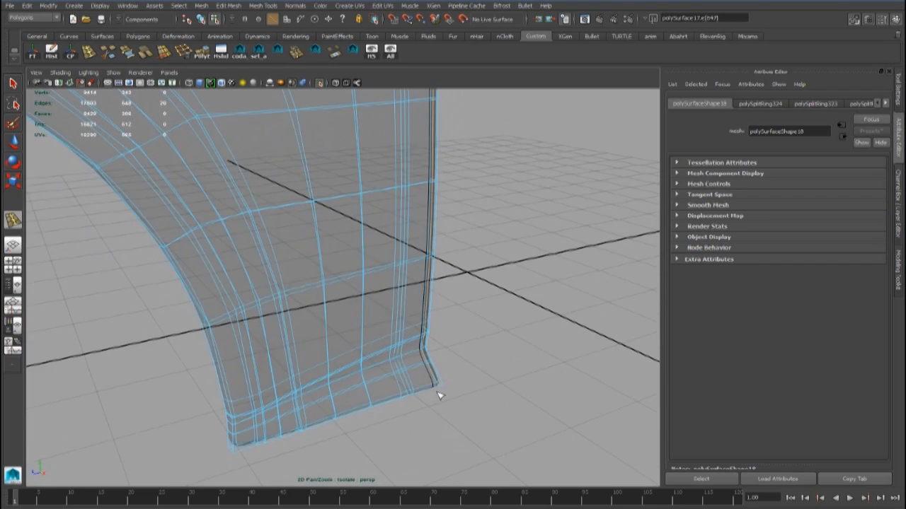
{"action": "left_click_drag", "start_coordinate": [436, 386], "coordinate": [436, 386]}
- Insert further supporting edge loops along the fender's front border and around the wheel arch lip
{"action": "scroll", "coordinate": [436, 386], "scroll_direction": "down", "scroll_amount": 5}
{"action": "left_click_drag", "start_coordinate": [263, 327], "coordinate": [208, 315], "text": "alt"}
{"action": "middle_click_drag", "start_coordinate": [208, 316], "coordinate": [327, 321], "text": "alt"}
{"action": "scroll", "coordinate": [327, 320], "scroll_direction": "up", "scroll_amount": 4}
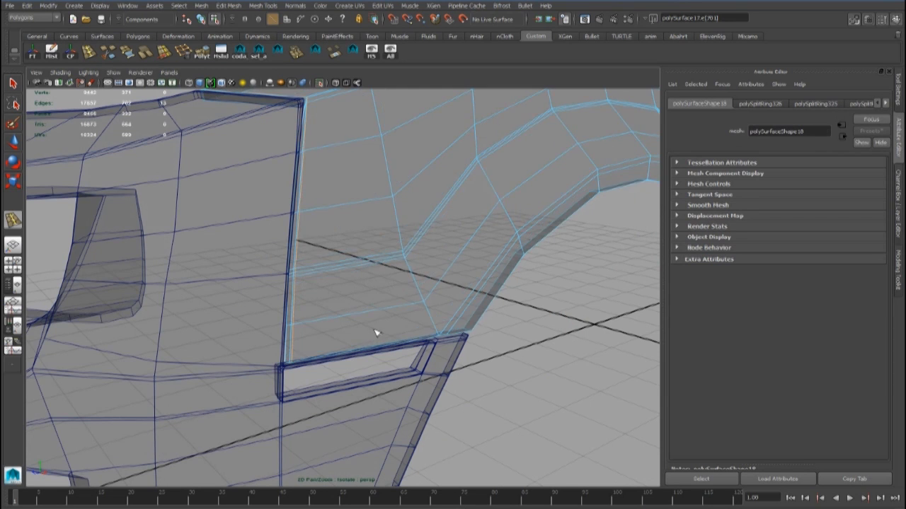
{"action": "scroll", "coordinate": [375, 333], "scroll_direction": "up", "scroll_amount": 5}
{"action": "key", "text": "F8"}
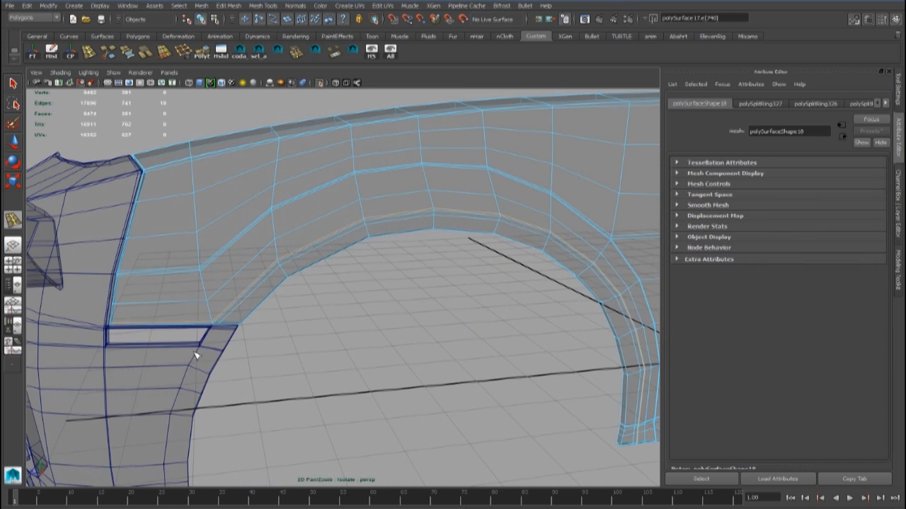
- Cut new edges across the fender's lower front corner out to the wheel arch rim
{"action": "left_click_drag", "start_coordinate": [197, 355], "coordinate": [300, 242], "text": "alt"}
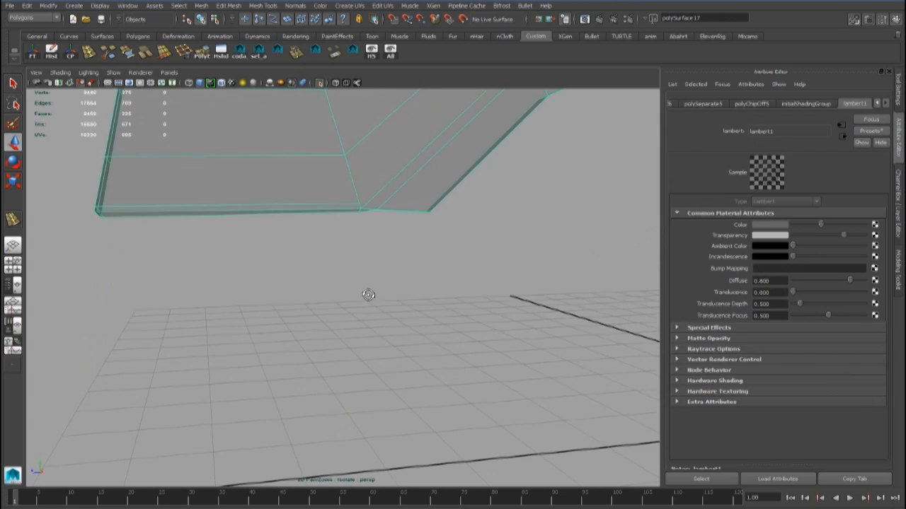
{"action": "middle_click_drag", "start_coordinate": [368, 295], "coordinate": [337, 285], "text": "alt"}
{"action": "right_click_drag", "start_coordinate": [338, 285], "coordinate": [378, 280], "text": "alt"}
{"action": "right_click_drag", "start_coordinate": [330, 274], "coordinate": [293, 275], "text": "shift"}
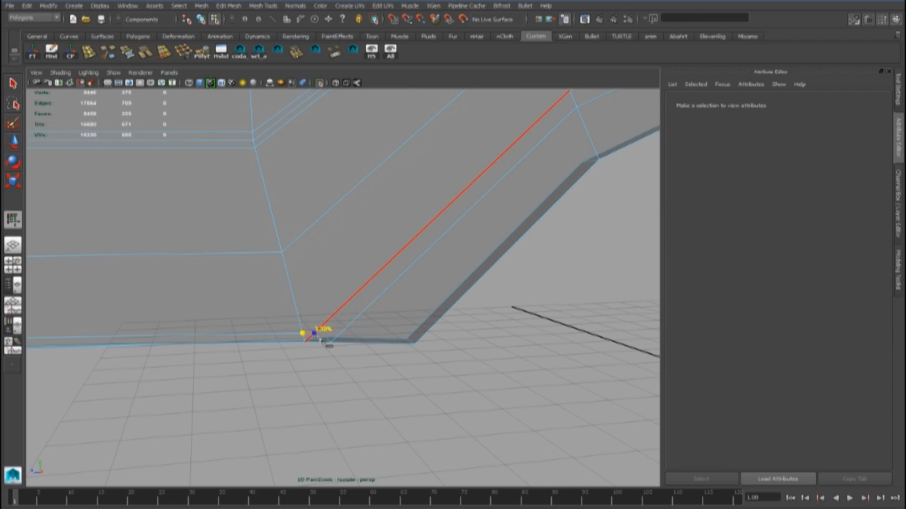
{"action": "left_click_drag", "start_coordinate": [346, 339], "coordinate": [295, 284], "text": "alt"}
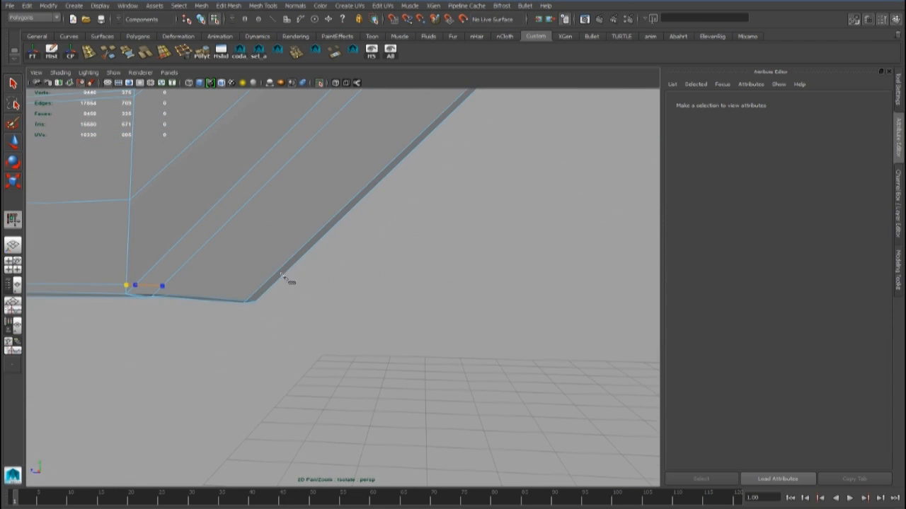
{"action": "left_click", "coordinate": [267, 297]}
{"action": "key", "text": "Return"}
- Merge the two close vertices on the fender's lower edge just before the wheel arch
{"action": "right_click_drag", "start_coordinate": [269, 300], "coordinate": [283, 278], "text": "alt"}
{"action": "right_click_drag", "start_coordinate": [283, 278], "coordinate": [240, 276]}
{"action": "right_click_drag", "start_coordinate": [177, 350], "coordinate": [218, 339], "text": "alt"}
{"action": "left_click", "coordinate": [173, 342]}
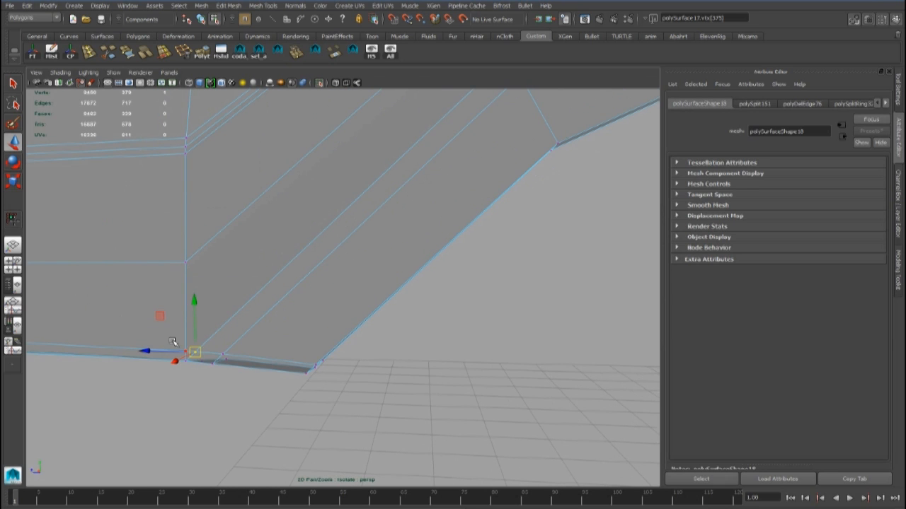
{"action": "right_click_drag", "start_coordinate": [424, 215], "coordinate": [316, 126], "text": "alt"}
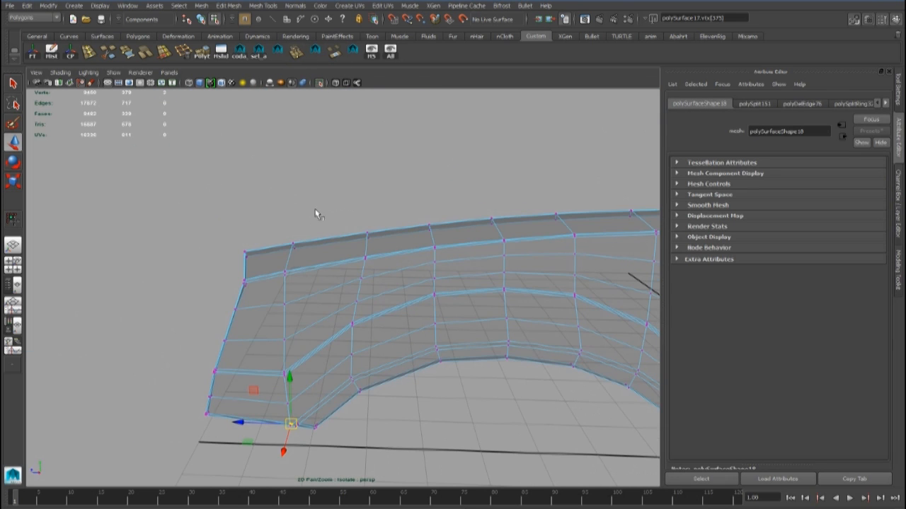
{"action": "left_click", "coordinate": [296, 53]}
{"action": "right_click_drag", "start_coordinate": [343, 360], "coordinate": [385, 329], "text": "alt"}
{"action": "left_click", "coordinate": [357, 191]}
- Lower the lambert1 transparency to fully opaque and end the isolation so the whole car is shown
{"action": "right_click_drag", "start_coordinate": [368, 259], "coordinate": [410, 250], "text": "alt"}
{"action": "left_click", "coordinate": [405, 269]}
{"action": "left_click_drag", "start_coordinate": [843, 235], "coordinate": [789, 236]}
{"action": "left_click", "coordinate": [297, 205]}
{"action": "right_click_drag", "start_coordinate": [248, 230], "coordinate": [295, 239], "text": "alt"}
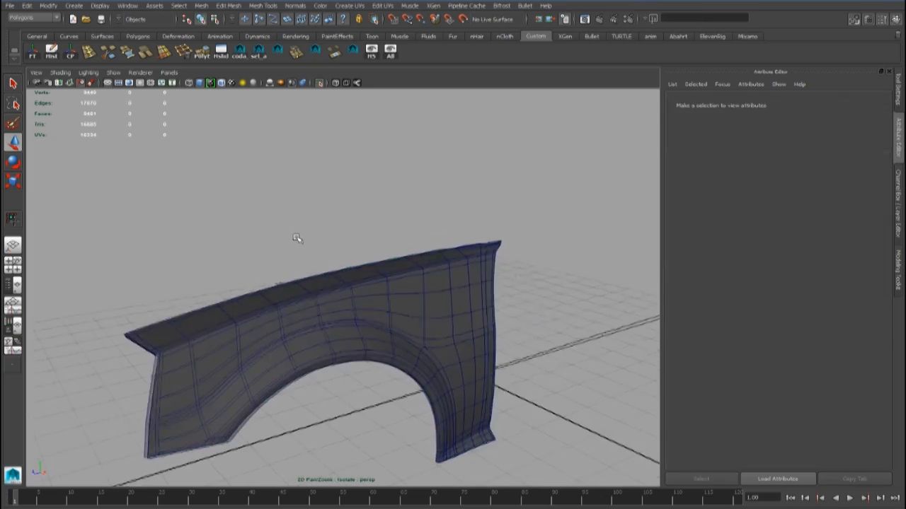
{"action": "middle_click_drag", "start_coordinate": [273, 232], "coordinate": [375, 212], "text": "alt"}
{"action": "left_click", "coordinate": [320, 83]}
- Examine the shaded car body without the wireframe overlay, checking the seams between fender, bumper and hood
{"action": "right_click_drag", "start_coordinate": [319, 212], "coordinate": [266, 227], "text": "alt"}
{"action": "left_click", "coordinate": [244, 322]}
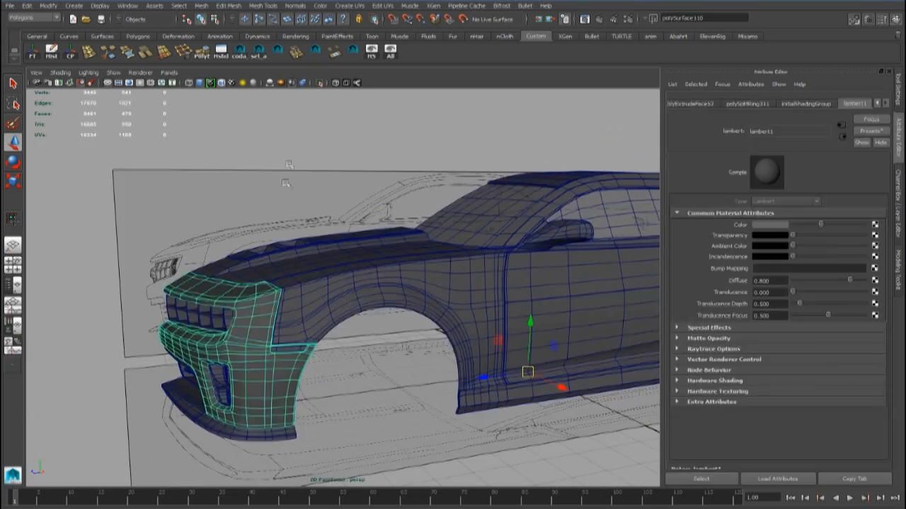
{"action": "left_click", "coordinate": [283, 153]}
{"action": "left_click_drag", "start_coordinate": [308, 294], "coordinate": [247, 307], "text": "alt"}
{"action": "right_click_drag", "start_coordinate": [389, 269], "coordinate": [344, 262], "text": "alt"}
{"action": "left_click_drag", "start_coordinate": [344, 262], "coordinate": [368, 266], "text": "alt"}
{"action": "right_click_drag", "start_coordinate": [290, 280], "coordinate": [345, 288], "text": "alt"}
{"action": "left_click_drag", "start_coordinate": [345, 288], "coordinate": [295, 306], "text": "alt"}
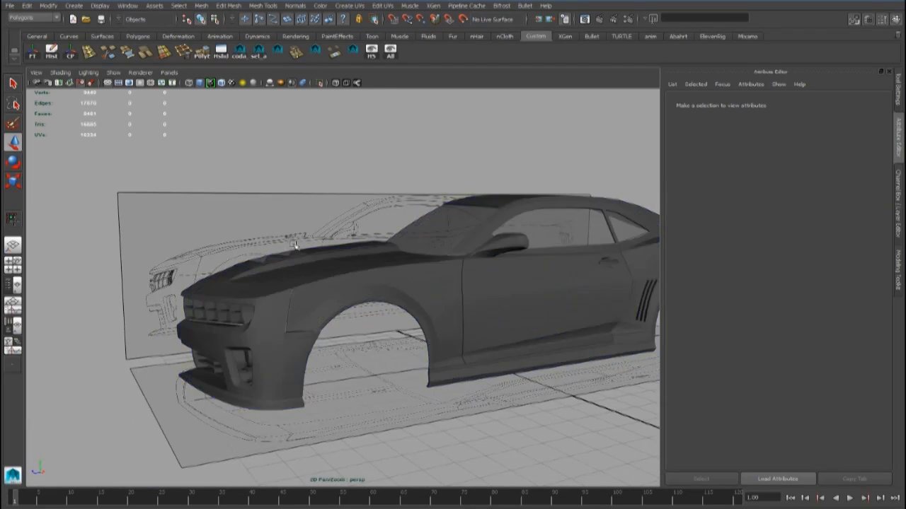
{"action": "left_click_drag", "start_coordinate": [295, 245], "coordinate": [362, 269], "text": "alt"}
{"action": "right_click_drag", "start_coordinate": [294, 270], "coordinate": [339, 277], "text": "alt"}
{"action": "left_click_drag", "start_coordinate": [340, 277], "coordinate": [404, 273], "text": "alt"}
- Delete the strip of rim faces along the bumper's centre-line edge and return to object selection
{"action": "left_click", "coordinate": [503, 304]}
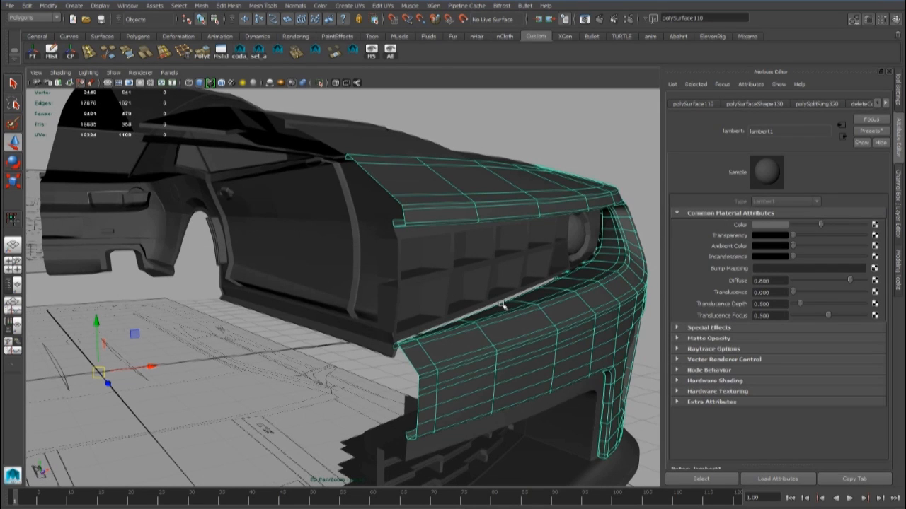
{"action": "left_click_drag", "start_coordinate": [500, 292], "coordinate": [378, 293], "text": "alt"}
{"action": "left_click_drag", "start_coordinate": [290, 225], "coordinate": [414, 227], "text": "alt"}
{"action": "right_click_drag", "start_coordinate": [415, 227], "coordinate": [413, 248]}
{"action": "left_click", "coordinate": [396, 241]}
{"action": "left_click_drag", "start_coordinate": [396, 241], "coordinate": [467, 263], "text": "alt"}
{"action": "right_click_drag", "start_coordinate": [467, 263], "coordinate": [406, 273], "text": "alt"}
{"action": "double_click", "coordinate": [548, 249], "text": "shift"}
{"action": "key", "text": "Delete"}
{"action": "left_click_drag", "start_coordinate": [406, 273], "coordinate": [329, 273], "text": "alt"}
{"action": "right_click_drag", "start_coordinate": [329, 273], "coordinate": [361, 244]}
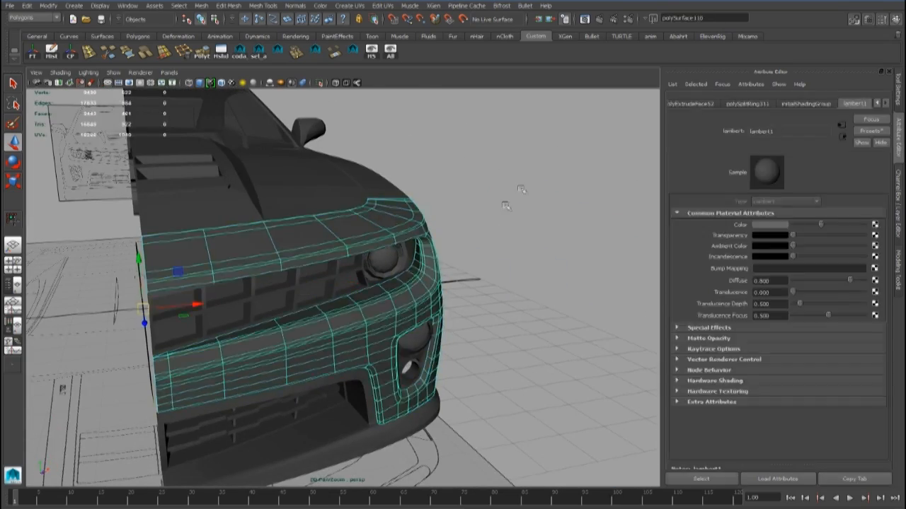
- Select the hood's border edge loop along the front and outer side and slide it inward
{"action": "left_click", "coordinate": [523, 219]}
{"action": "right_click_drag", "start_coordinate": [523, 220], "coordinate": [425, 233], "text": "alt"}
{"action": "right_click_drag", "start_coordinate": [339, 240], "coordinate": [424, 241], "text": "alt"}
{"action": "left_click_drag", "start_coordinate": [424, 240], "coordinate": [389, 239], "text": "alt"}
{"action": "left_click_drag", "start_coordinate": [540, 216], "coordinate": [374, 321], "text": "alt"}
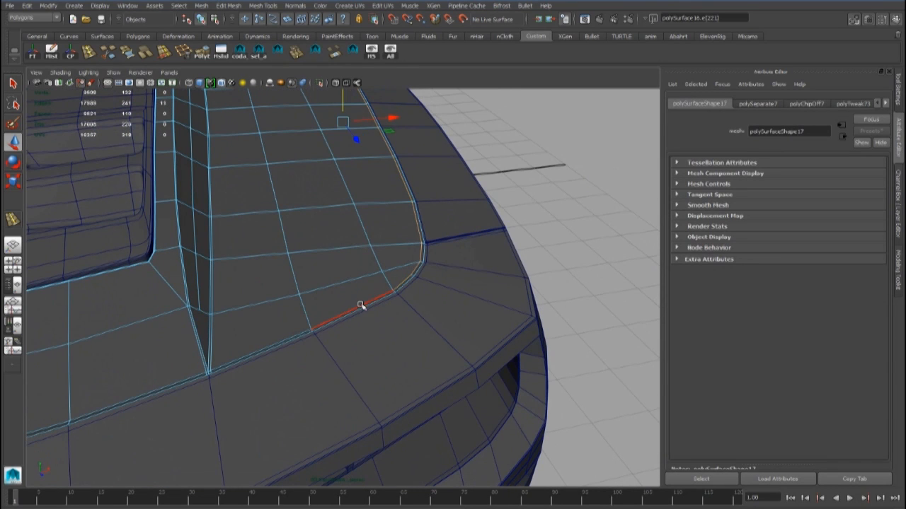
{"action": "right_click_drag", "start_coordinate": [212, 365], "coordinate": [346, 312], "text": "alt"}
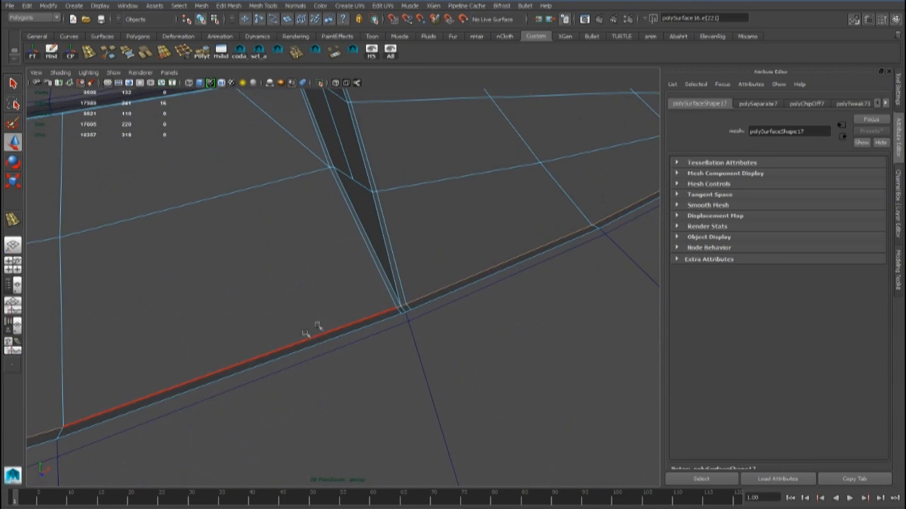
{"action": "right_click_drag", "start_coordinate": [436, 316], "coordinate": [449, 333], "text": "alt"}
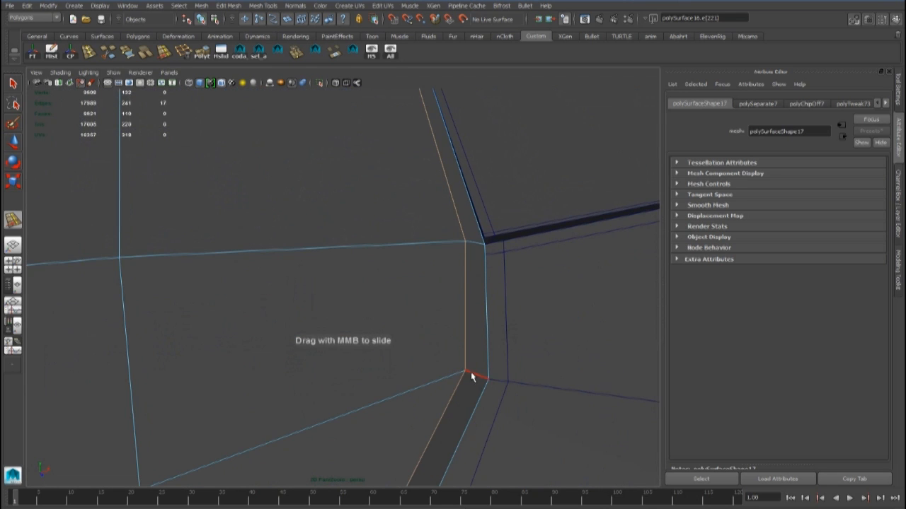
{"action": "right_click_drag", "start_coordinate": [470, 372], "coordinate": [403, 337], "text": "alt"}
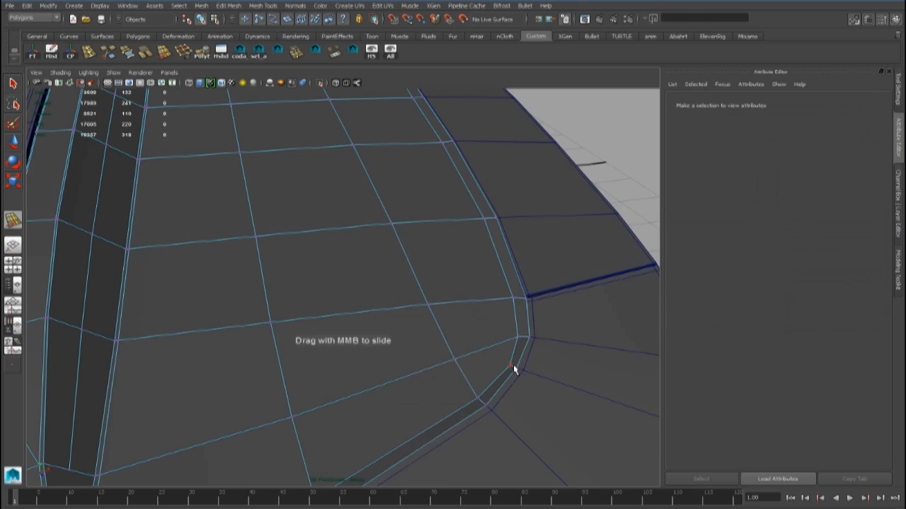
- Adjust the border vertex at the hood's rounded front corner and return to the whole hood object
{"action": "left_click", "coordinate": [513, 368]}
{"action": "key", "text": "w"}
{"action": "left_click_drag", "start_coordinate": [513, 368], "coordinate": [371, 283], "text": "alt"}
{"action": "left_click_drag", "start_coordinate": [379, 285], "coordinate": [340, 283]}
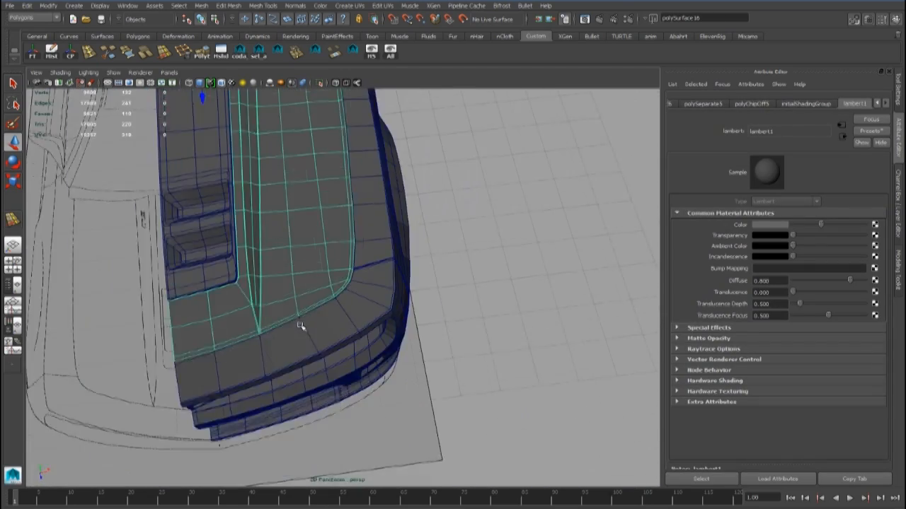
- Replace the bumper's edge loop beside the hood seam with a supporting loop closer to the border
{"action": "left_click_drag", "start_coordinate": [301, 327], "coordinate": [324, 283], "text": "alt"}
{"action": "scroll", "coordinate": [324, 283], "scroll_direction": "up", "scroll_amount": 5}
{"action": "left_click_drag", "start_coordinate": [271, 307], "coordinate": [487, 315], "text": "alt"}
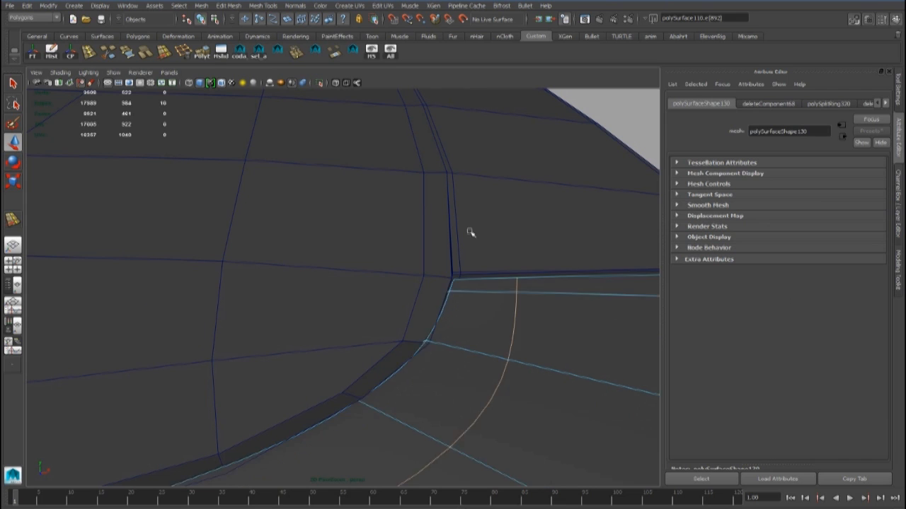
{"action": "key", "text": "ctrl+z"}
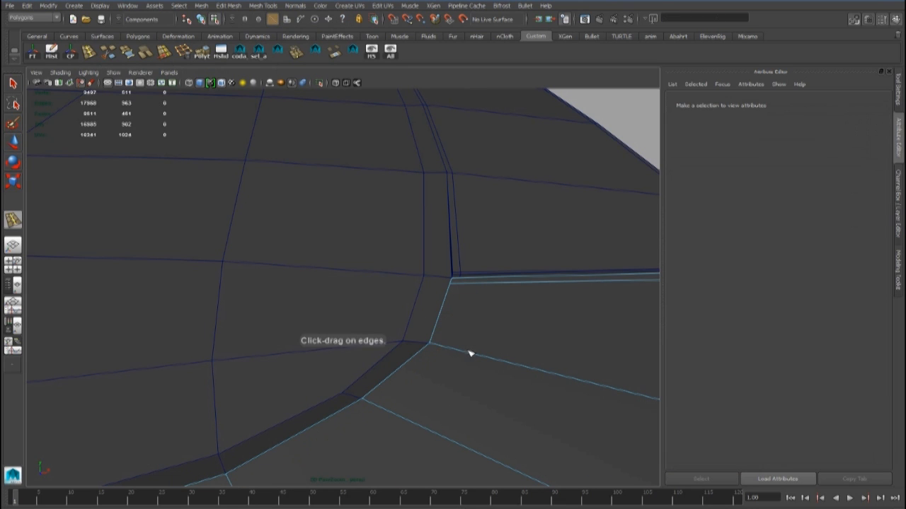
{"action": "left_click", "coordinate": [442, 345]}
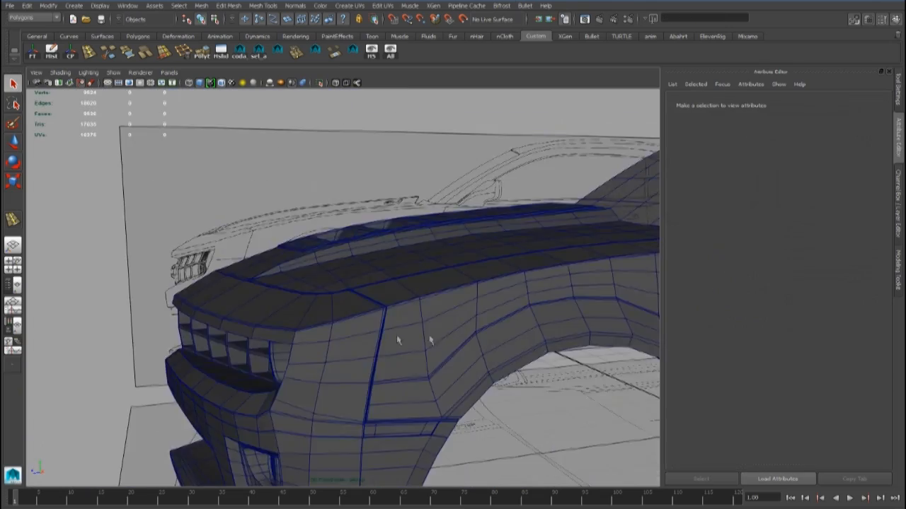
- Select the hood and insert an edge loop within its narrow border strip
{"action": "left_click_drag", "start_coordinate": [396, 336], "coordinate": [417, 390], "text": "alt"}
{"action": "right_click_drag", "start_coordinate": [417, 390], "coordinate": [451, 303], "text": "alt"}
{"action": "right_click_drag", "start_coordinate": [450, 303], "coordinate": [481, 295]}
{"action": "left_click", "coordinate": [479, 293]}
{"action": "middle_click_drag", "start_coordinate": [474, 283], "coordinate": [439, 228], "text": "alt"}
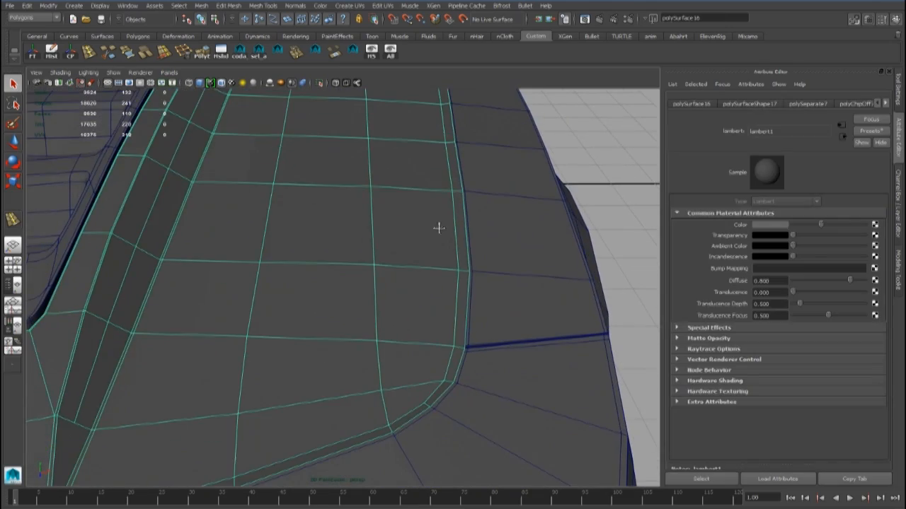
{"action": "left_click", "coordinate": [93, 56]}
{"action": "right_click_drag", "start_coordinate": [496, 301], "coordinate": [584, 318], "text": "alt"}
{"action": "left_click_drag", "start_coordinate": [561, 263], "coordinate": [562, 263]}
- Select the outermost faces of the hood's border strip and delete them to open a gap to the bumper and fender
{"action": "right_click_drag", "start_coordinate": [562, 263], "coordinate": [410, 311], "text": "alt"}
{"action": "middle_click_drag", "start_coordinate": [410, 311], "coordinate": [505, 230], "text": "alt"}
{"action": "key", "text": "w"}
{"action": "middle_click_drag", "start_coordinate": [389, 396], "coordinate": [485, 352], "text": "alt"}
{"action": "right_click_drag", "start_coordinate": [357, 357], "coordinate": [356, 403]}
{"action": "middle_click_drag", "start_coordinate": [290, 386], "coordinate": [399, 344], "text": "alt"}
{"action": "right_click_drag", "start_coordinate": [398, 344], "coordinate": [460, 375], "text": "alt"}
{"action": "left_click", "coordinate": [452, 387]}
{"action": "left_click", "coordinate": [548, 367], "text": "shift"}
{"action": "middle_click_drag", "start_coordinate": [524, 365], "coordinate": [202, 388], "text": "alt"}
{"action": "right_click_drag", "start_coordinate": [202, 389], "coordinate": [297, 385], "text": "alt"}
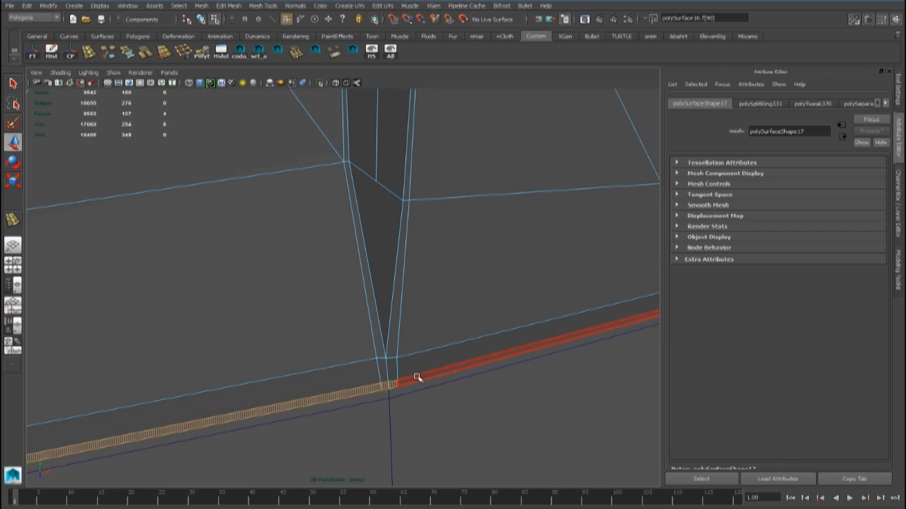
{"action": "double_click", "coordinate": [416, 377], "text": "shift"}
{"action": "right_click_drag", "start_coordinate": [416, 377], "coordinate": [348, 448], "text": "alt"}
{"action": "left_click_drag", "start_coordinate": [481, 344], "coordinate": [436, 464], "text": "alt"}
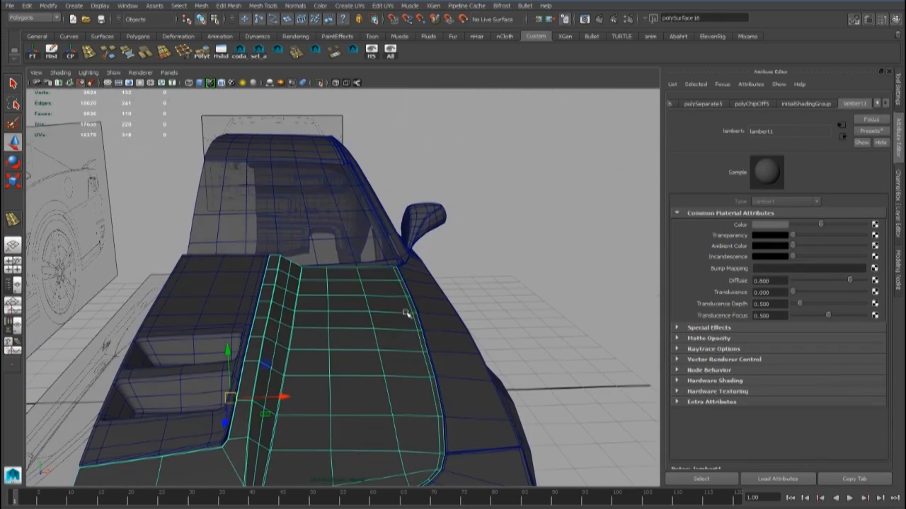
- Isolate the hood, extrude it for thickness and delete the surplus inner faces, keeping only the border rim
{"action": "key", "text": "ctrl+1"}
{"action": "left_click", "coordinate": [189, 55]}
{"action": "left_click_drag", "start_coordinate": [379, 300], "coordinate": [368, 220], "text": "alt"}
{"action": "right_click_drag", "start_coordinate": [367, 220], "coordinate": [418, 226], "text": "alt"}
{"action": "left_click_drag", "start_coordinate": [417, 227], "coordinate": [359, 207], "text": "alt"}
{"action": "right_click_drag", "start_coordinate": [453, 219], "coordinate": [401, 237], "text": "alt"}
{"action": "left_click_drag", "start_coordinate": [400, 237], "coordinate": [327, 289], "text": "alt"}
{"action": "key", "text": "Delete"}
{"action": "middle_click_drag", "start_coordinate": [327, 288], "coordinate": [476, 265], "text": "alt"}
{"action": "right_click_drag", "start_coordinate": [477, 266], "coordinate": [506, 263], "text": "alt"}
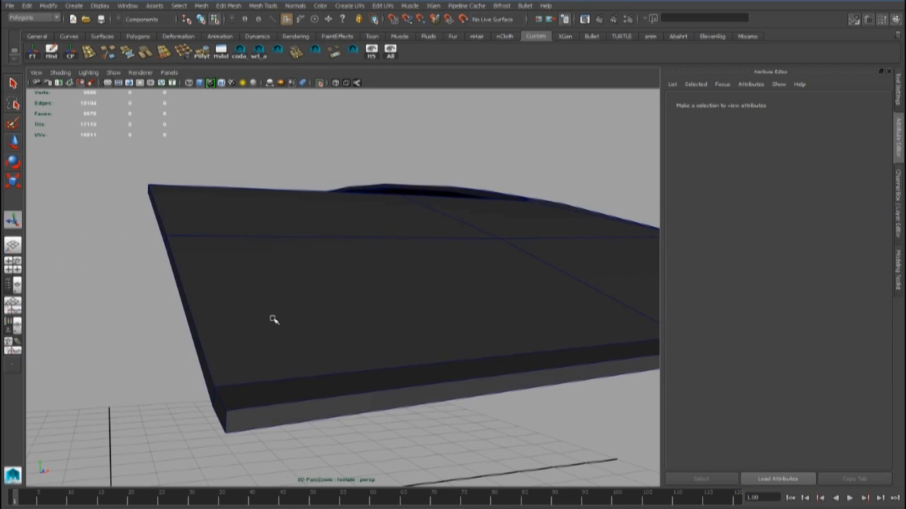
- Delete the hood's remaining surplus faces and insert supporting edge loops along its outer rim, then show the whole car again
{"action": "key", "text": "Delete"}
{"action": "left_click_drag", "start_coordinate": [258, 275], "coordinate": [383, 338], "text": "alt"}
{"action": "left_click_drag", "start_coordinate": [270, 333], "coordinate": [365, 232], "text": "alt"}
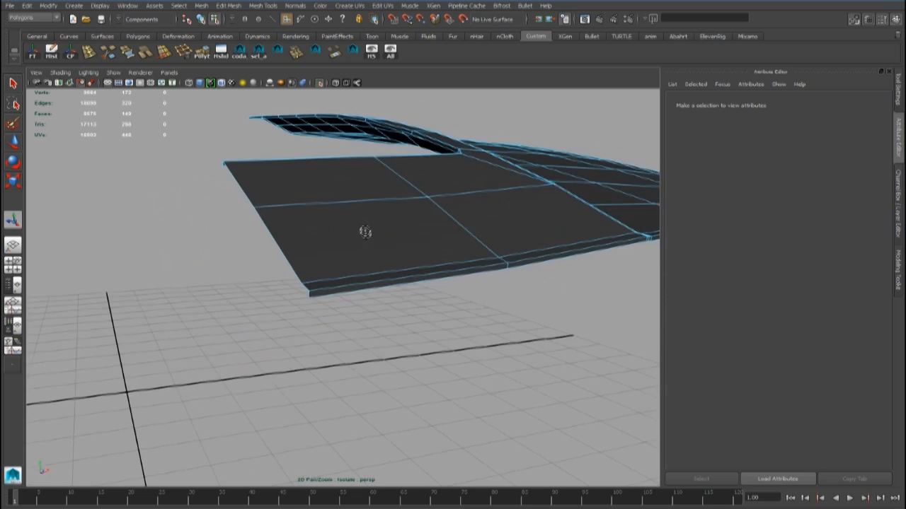
{"action": "right_click_drag", "start_coordinate": [365, 232], "coordinate": [189, 165], "text": "alt"}
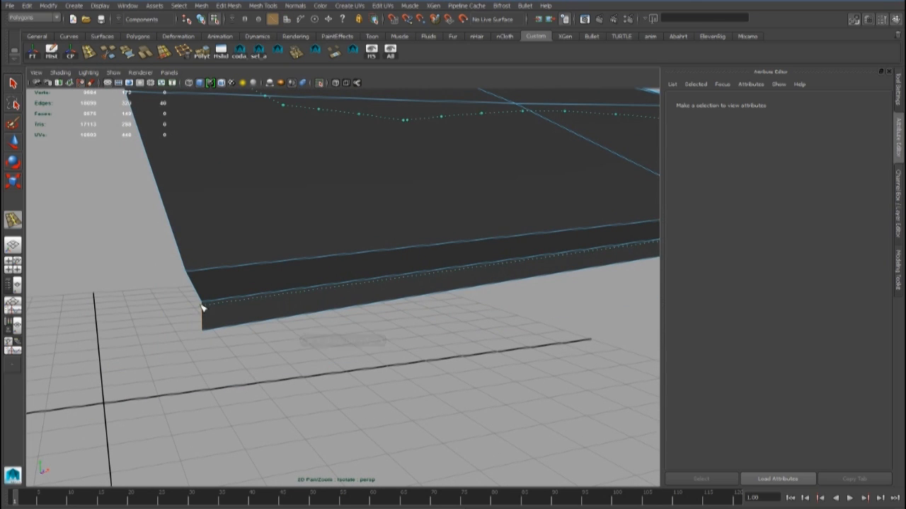
{"action": "left_click", "coordinate": [202, 308]}
{"action": "middle_click_drag", "start_coordinate": [520, 269], "coordinate": [346, 337], "text": "alt"}
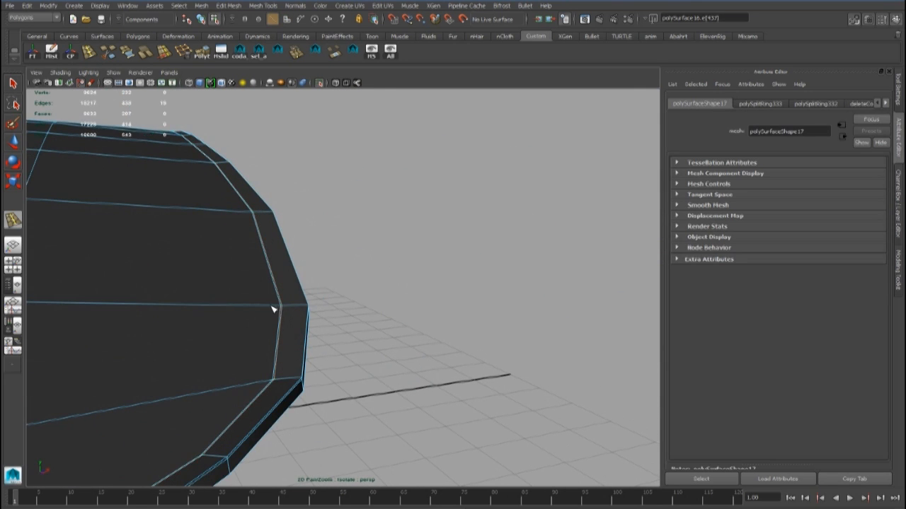
{"action": "left_click", "coordinate": [14, 86]}
{"action": "right_click_drag", "start_coordinate": [240, 216], "coordinate": [283, 194]}
{"action": "scroll", "coordinate": [283, 244], "scroll_direction": "down", "scroll_amount": 5}
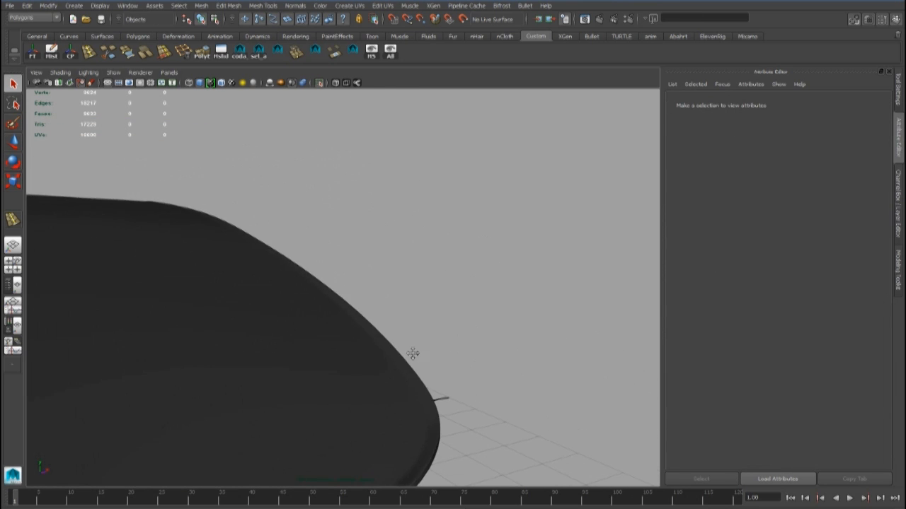
{"action": "left_click", "coordinate": [412, 353]}
{"action": "left_click", "coordinate": [473, 190]}
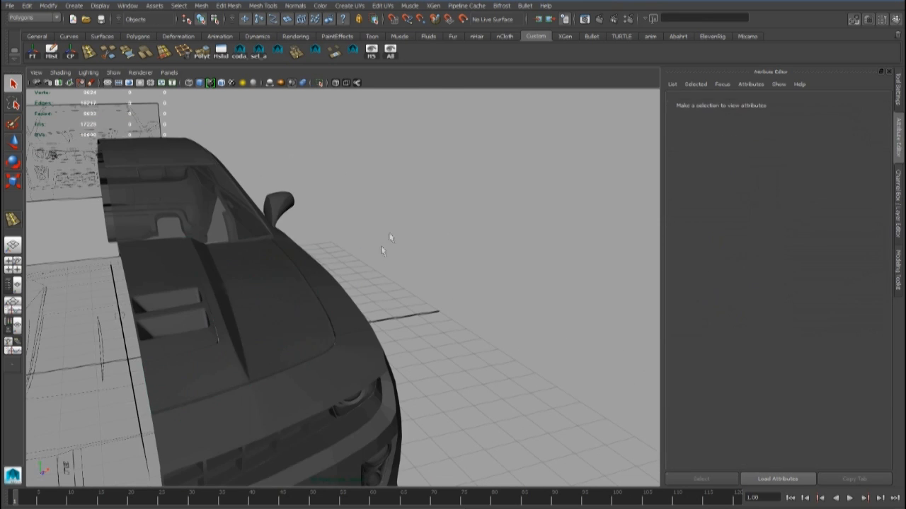
- Examine the whole car body from the front, side and rear for panels that still need thickness
{"action": "left_click_drag", "start_coordinate": [381, 245], "coordinate": [300, 299], "text": "alt"}
{"action": "left_click", "coordinate": [325, 304]}
{"action": "left_click", "coordinate": [526, 213]}
{"action": "right_click_drag", "start_coordinate": [483, 234], "coordinate": [397, 280], "text": "alt"}
{"action": "left_click_drag", "start_coordinate": [397, 280], "coordinate": [253, 310], "text": "alt"}
{"action": "right_click_drag", "start_coordinate": [253, 309], "coordinate": [319, 283], "text": "alt"}
{"action": "left_click_drag", "start_coordinate": [318, 283], "coordinate": [396, 290], "text": "alt"}
{"action": "right_click_drag", "start_coordinate": [396, 290], "coordinate": [347, 316], "text": "alt"}
{"action": "left_click_drag", "start_coordinate": [347, 316], "coordinate": [424, 311], "text": "alt"}
{"action": "middle_click_drag", "start_coordinate": [425, 311], "coordinate": [369, 363], "text": "alt"}
{"action": "left_click_drag", "start_coordinate": [369, 362], "coordinate": [314, 389], "text": "alt"}
{"action": "right_click_drag", "start_coordinate": [314, 390], "coordinate": [368, 354], "text": "alt"}
{"action": "mouse_move", "coordinate": [368, 354]}
{"action": "left_mouse_down", "text": "alt"}
{"action": "mouse_move", "coordinate": [245, 358]}
{"action": "mouse_move", "coordinate": [373, 340]}
{"action": "left_mouse_up", "text": "alt"}
{"action": "right_click_drag", "start_coordinate": [365, 341], "coordinate": [370, 325], "text": "alt"}
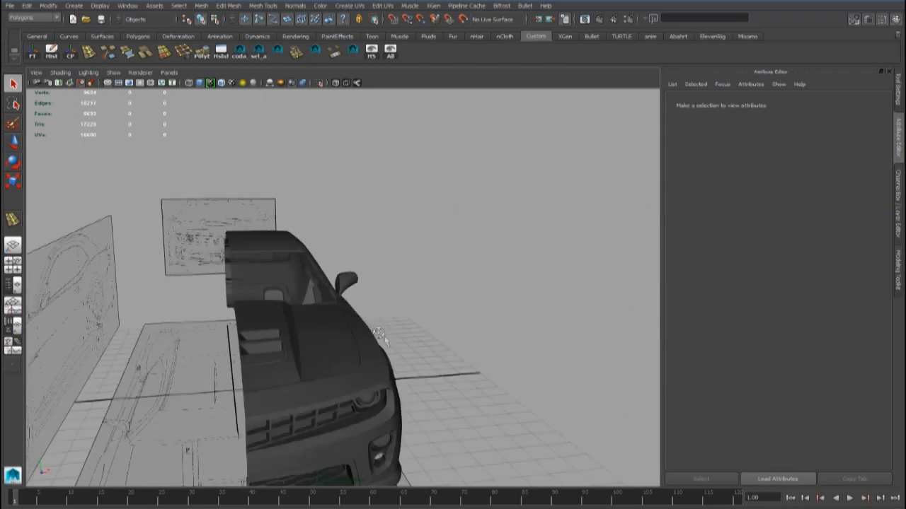
{"action": "left_click_drag", "start_coordinate": [369, 316], "coordinate": [293, 346], "text": "alt"}
{"action": "right_click_drag", "start_coordinate": [293, 345], "coordinate": [339, 304], "text": "alt"}
{"action": "middle_click_drag", "start_coordinate": [340, 304], "coordinate": [377, 290], "text": "alt"}
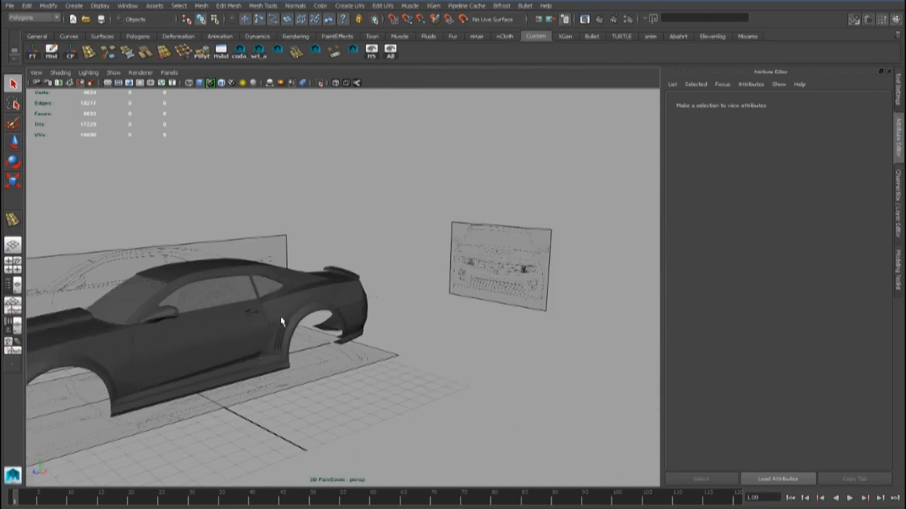
{"action": "left_click", "coordinate": [278, 322]}
{"action": "left_click_drag", "start_coordinate": [278, 323], "coordinate": [410, 297], "text": "alt"}
{"action": "left_click", "coordinate": [355, 266]}
{"action": "right_click_drag", "start_coordinate": [354, 267], "coordinate": [327, 252], "text": "alt"}
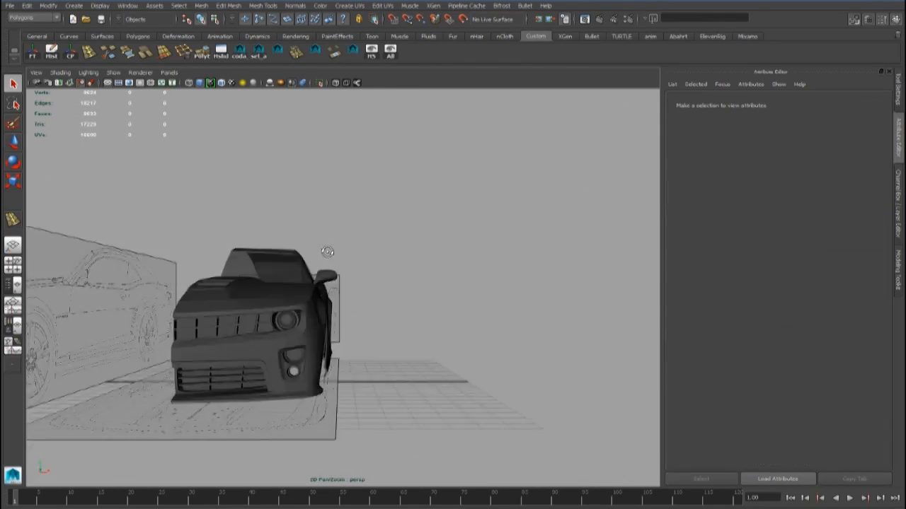
{"action": "left_click_drag", "start_coordinate": [328, 253], "coordinate": [247, 259], "text": "alt"}
{"action": "right_click_drag", "start_coordinate": [283, 268], "coordinate": [368, 279], "text": "alt"}
{"action": "middle_click_drag", "start_coordinate": [368, 280], "coordinate": [378, 249], "text": "alt"}
{"action": "left_click", "coordinate": [378, 249]}
{"action": "right_click_drag", "start_coordinate": [378, 248], "coordinate": [378, 278], "text": "alt"}
{"action": "left_click_drag", "start_coordinate": [378, 278], "coordinate": [332, 285], "text": "alt"}
- Select the rear bumper and isolate it around its taillight recesses
{"action": "mouse_move", "coordinate": [410, 286]}
{"action": "right_mouse_down", "text": "alt"}
{"action": "mouse_move", "coordinate": [376, 293]}
{"action": "mouse_move", "coordinate": [418, 290]}
{"action": "right_mouse_up", "text": "alt"}
{"action": "left_click", "coordinate": [380, 293]}
{"action": "key", "text": "w"}
{"action": "middle_click_drag", "start_coordinate": [418, 290], "coordinate": [473, 276], "text": "alt"}
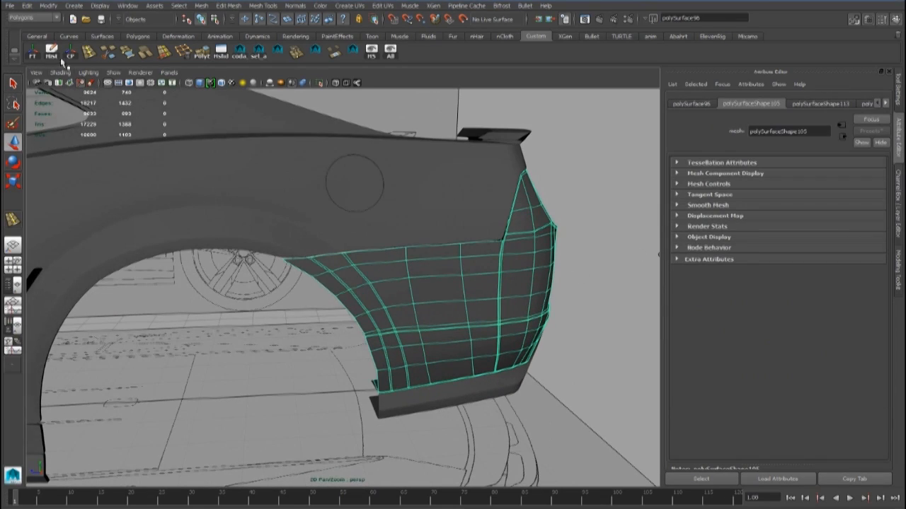
{"action": "left_click", "coordinate": [864, 103]}
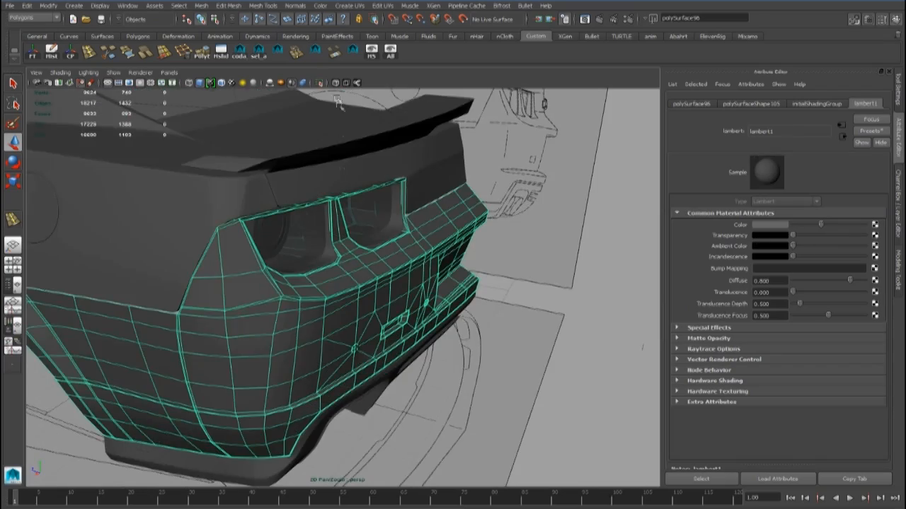
{"action": "left_click", "coordinate": [320, 83]}
{"action": "left_click_drag", "start_coordinate": [333, 191], "coordinate": [187, 206], "text": "alt"}
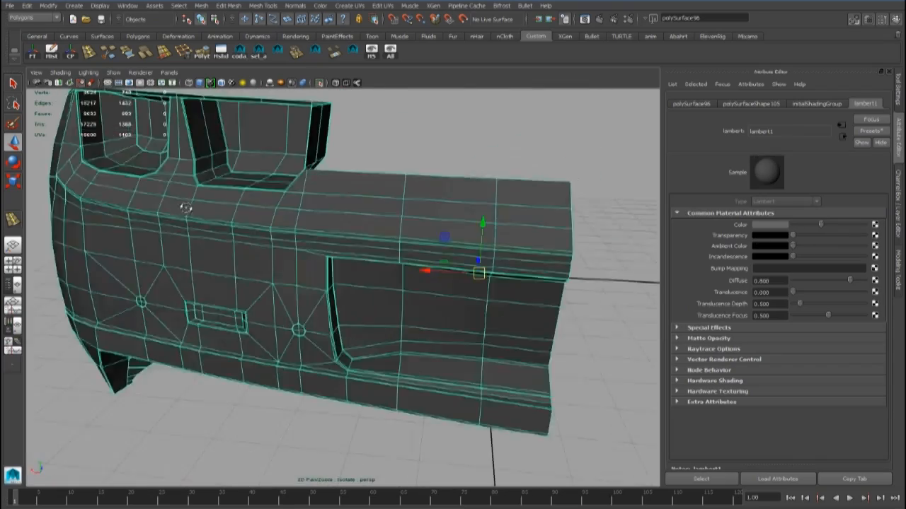
{"action": "right_click_drag", "start_coordinate": [186, 206], "coordinate": [378, 295], "text": "alt"}
{"action": "left_click_drag", "start_coordinate": [378, 295], "coordinate": [342, 285], "text": "alt"}
{"action": "right_click_drag", "start_coordinate": [341, 285], "coordinate": [386, 287], "text": "alt"}
- Slide a vertex along the edge at the back of the rear bumper's outer taillight recess
{"action": "right_click_drag", "start_coordinate": [305, 222], "coordinate": [259, 221]}
{"action": "left_click", "coordinate": [287, 226]}
{"action": "mouse_move", "coordinate": [287, 226]}
{"action": "left_mouse_down", "text": "alt"}
{"action": "mouse_move", "coordinate": [193, 219]}
{"action": "mouse_move", "coordinate": [292, 220]}
{"action": "left_mouse_up", "text": "alt"}
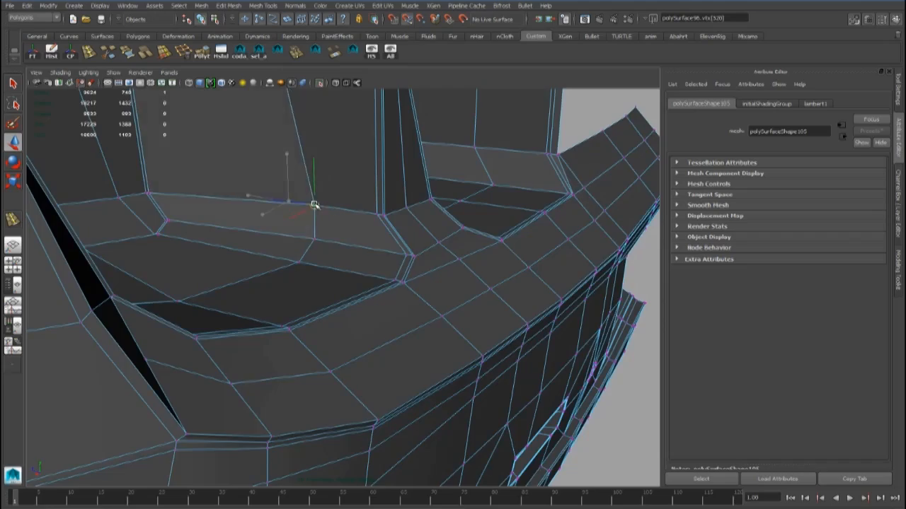
{"action": "right_click_drag", "start_coordinate": [314, 205], "coordinate": [337, 253], "text": "alt"}
{"action": "left_click_drag", "start_coordinate": [432, 216], "coordinate": [297, 243], "text": "alt"}
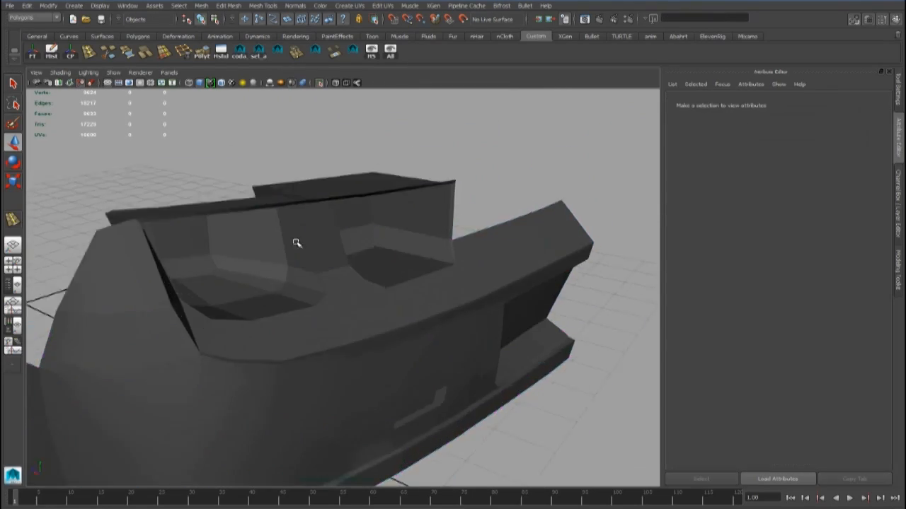
{"action": "left_click", "coordinate": [297, 242]}
- Isolate the outer taillight housing, select its surplus inner faces and delete them
{"action": "right_click_drag", "start_coordinate": [297, 242], "coordinate": [314, 269], "text": "alt"}
{"action": "left_click_drag", "start_coordinate": [314, 269], "coordinate": [355, 328], "text": "alt"}
{"action": "left_click_drag", "start_coordinate": [318, 225], "coordinate": [245, 286], "text": "alt"}
{"action": "left_click", "coordinate": [321, 83]}
{"action": "scroll", "coordinate": [246, 286], "scroll_direction": "up", "scroll_amount": 4}
{"action": "key", "text": "1"}
{"action": "right_click_drag", "start_coordinate": [247, 285], "coordinate": [248, 309]}
{"action": "left_click", "coordinate": [249, 308]}
{"action": "double_click", "coordinate": [248, 289], "text": "shift"}
{"action": "mouse_move", "coordinate": [245, 289]}
{"action": "left_mouse_down", "text": "alt"}
{"action": "mouse_move", "coordinate": [300, 296]}
{"action": "mouse_move", "coordinate": [238, 314]}
{"action": "mouse_move", "coordinate": [239, 302]}
{"action": "left_mouse_up", "text": "alt"}
{"action": "left_click_drag", "start_coordinate": [189, 264], "coordinate": [291, 312], "text": "alt"}
{"action": "key", "text": "1"}
{"action": "double_click", "coordinate": [291, 308], "text": "shift"}
{"action": "scroll", "coordinate": [230, 293], "scroll_direction": "up", "scroll_amount": 4}
{"action": "scroll", "coordinate": [230, 293], "scroll_direction": "down", "scroll_amount": 4}
{"action": "mouse_move", "coordinate": [230, 293]}
{"action": "left_mouse_down", "text": "alt"}
{"action": "mouse_move", "coordinate": [258, 295]}
{"action": "mouse_move", "coordinate": [235, 294]}
{"action": "left_mouse_up", "text": "alt"}
{"action": "key", "text": "Delete"}
- Select the outer taillight housing's rear border edge loop and move it along the depth axis
{"action": "right_click_drag", "start_coordinate": [242, 285], "coordinate": [243, 222]}
{"action": "left_click", "coordinate": [261, 255]}
{"action": "scroll", "coordinate": [240, 240], "scroll_direction": "up", "scroll_amount": 4}
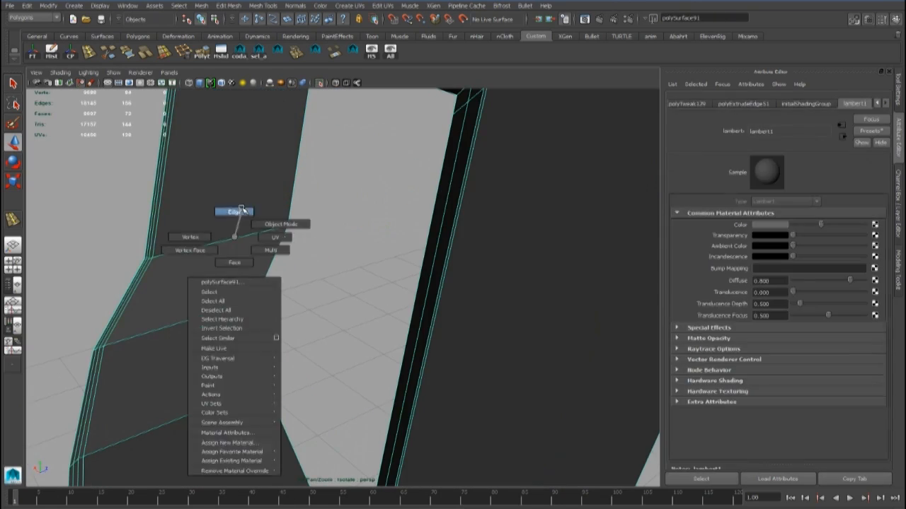
{"action": "double_click", "coordinate": [280, 242]}
{"action": "left_click_drag", "start_coordinate": [281, 241], "coordinate": [305, 259], "text": "alt"}
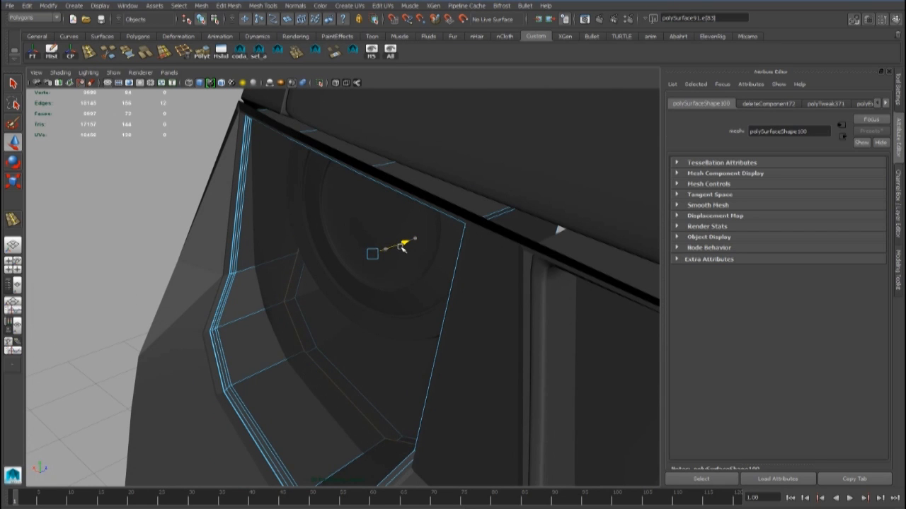
{"action": "left_click_drag", "start_coordinate": [401, 246], "coordinate": [407, 246]}
{"action": "left_click_drag", "start_coordinate": [407, 245], "coordinate": [392, 247], "text": "alt"}
{"action": "key", "text": "space"}
{"action": "key", "text": "space"}
{"action": "left_click_drag", "start_coordinate": [431, 217], "coordinate": [382, 176], "text": "alt"}
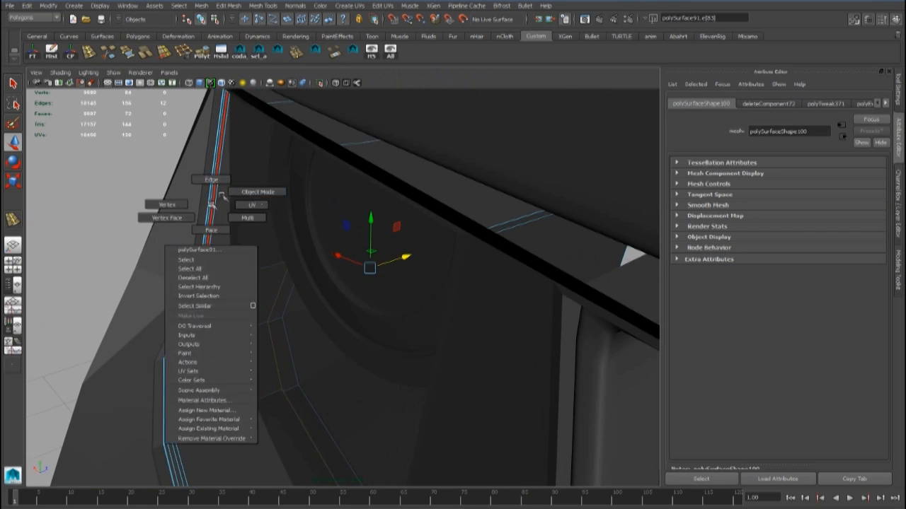
- Isolate the taillight housing and extrude its rear border edge loop twice to form an inner lip
{"action": "right_click_drag", "start_coordinate": [211, 201], "coordinate": [216, 193]}
{"action": "left_click", "coordinate": [321, 83]}
{"action": "left_click_drag", "start_coordinate": [311, 216], "coordinate": [279, 222], "text": "alt"}
{"action": "right_click_drag", "start_coordinate": [278, 222], "coordinate": [278, 207]}
{"action": "double_click", "coordinate": [278, 206]}
{"action": "left_click_drag", "start_coordinate": [277, 206], "coordinate": [365, 241], "text": "alt"}
{"action": "left_click", "coordinate": [145, 53]}
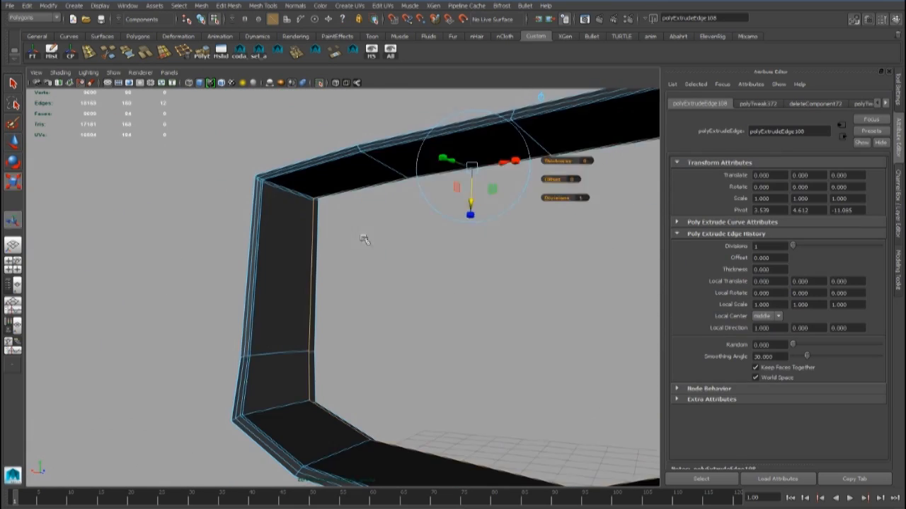
{"action": "left_click_drag", "start_coordinate": [438, 303], "coordinate": [443, 273], "text": "alt"}
{"action": "key", "text": "3"}
{"action": "key", "text": "1"}
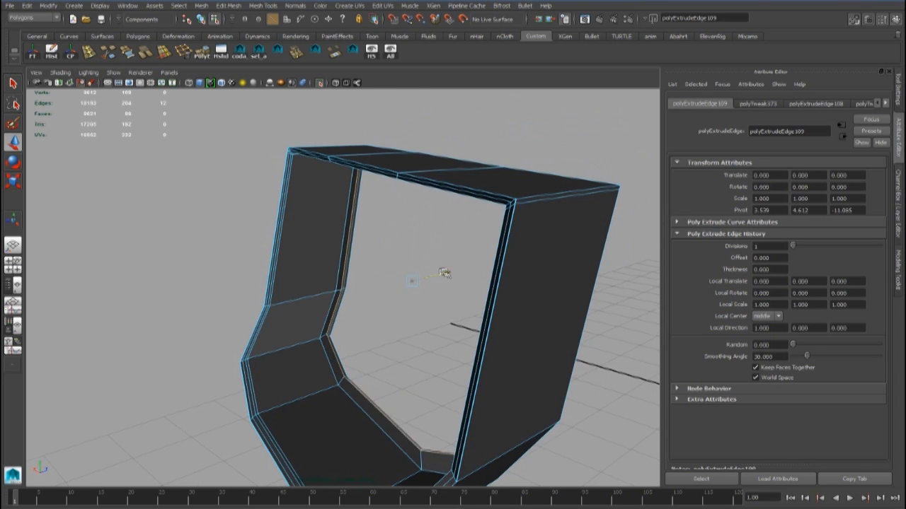
- Insert supporting edge loops along the inner lip of the taillight housing and return to object mode
{"action": "left_click_drag", "start_coordinate": [368, 283], "coordinate": [318, 267], "text": "alt"}
{"action": "right_click_drag", "start_coordinate": [317, 267], "coordinate": [333, 250], "text": "alt"}
{"action": "right_click_drag", "start_coordinate": [334, 251], "coordinate": [357, 236]}
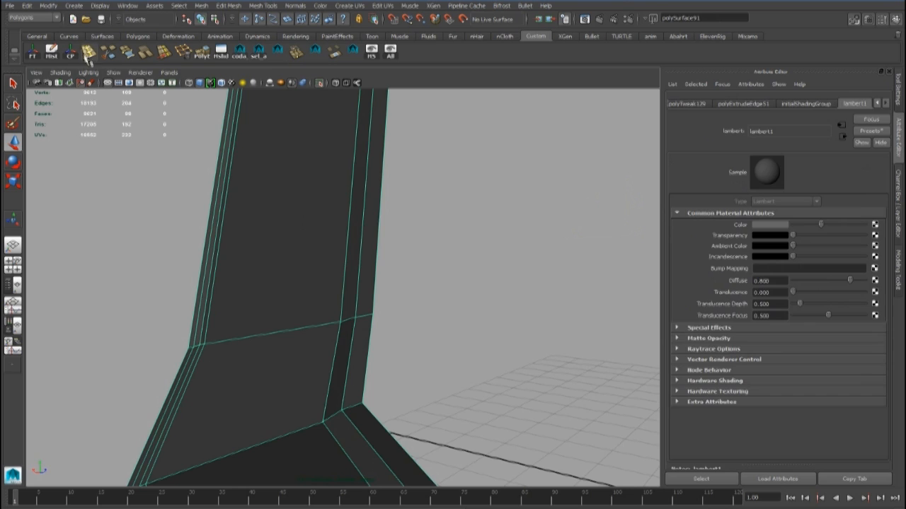
{"action": "left_click", "coordinate": [89, 53]}
{"action": "right_click_drag", "start_coordinate": [311, 269], "coordinate": [364, 252], "text": "alt"}
{"action": "left_click_drag", "start_coordinate": [395, 211], "coordinate": [396, 211]}
{"action": "right_click_drag", "start_coordinate": [396, 211], "coordinate": [248, 182], "text": "alt"}
{"action": "left_click", "coordinate": [403, 214]}
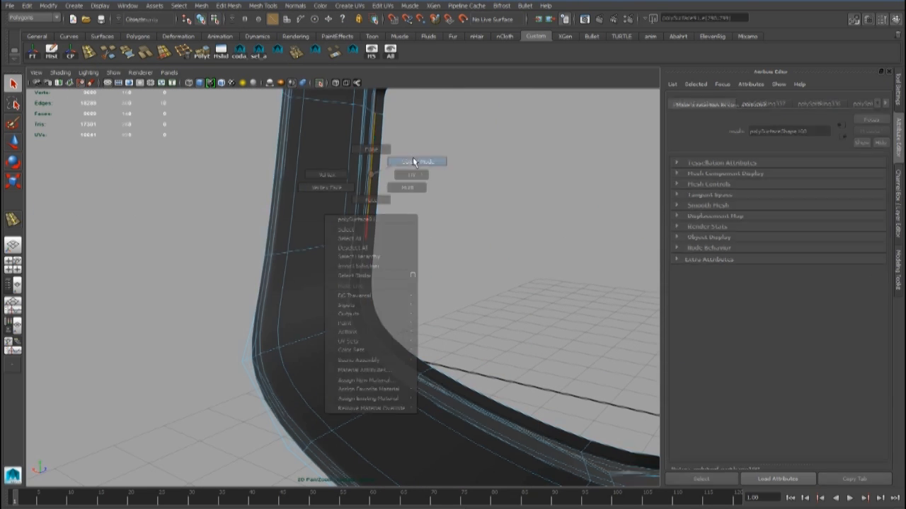
{"action": "right_click_drag", "start_coordinate": [413, 161], "coordinate": [413, 162]}
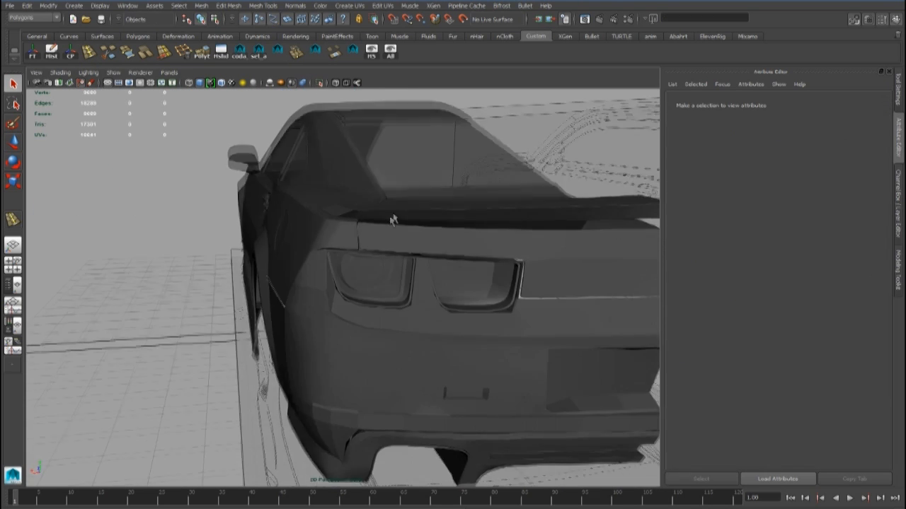
- Isolate the narrow box above the outer taillight and delete its surplus face
{"action": "left_click", "coordinate": [406, 308]}
{"action": "left_click", "coordinate": [410, 317]}
{"action": "left_click", "coordinate": [215, 213]}
{"action": "right_click_drag", "start_coordinate": [216, 213], "coordinate": [299, 255], "text": "alt"}
{"action": "left_click_drag", "start_coordinate": [299, 255], "coordinate": [286, 255], "text": "alt"}
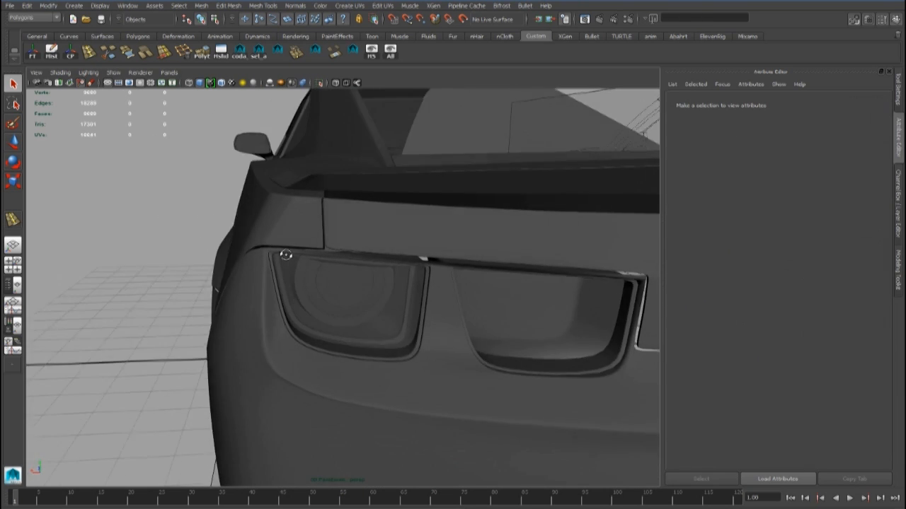
{"action": "right_click_drag", "start_coordinate": [286, 255], "coordinate": [319, 269], "text": "alt"}
{"action": "left_click_drag", "start_coordinate": [319, 269], "coordinate": [336, 257], "text": "alt"}
{"action": "left_click", "coordinate": [353, 172]}
{"action": "key", "text": "r"}
{"action": "right_click_drag", "start_coordinate": [382, 297], "coordinate": [414, 289], "text": "alt"}
{"action": "left_click_drag", "start_coordinate": [414, 289], "coordinate": [418, 313], "text": "alt"}
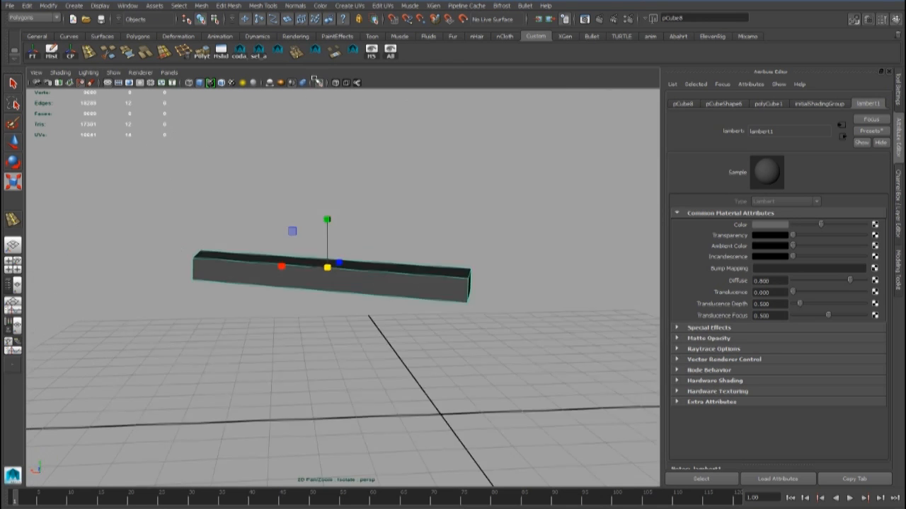
{"action": "left_click_drag", "start_coordinate": [417, 263], "coordinate": [254, 277], "text": "alt"}
{"action": "right_click_drag", "start_coordinate": [367, 315], "coordinate": [374, 319]}
{"action": "key", "text": "F8"}
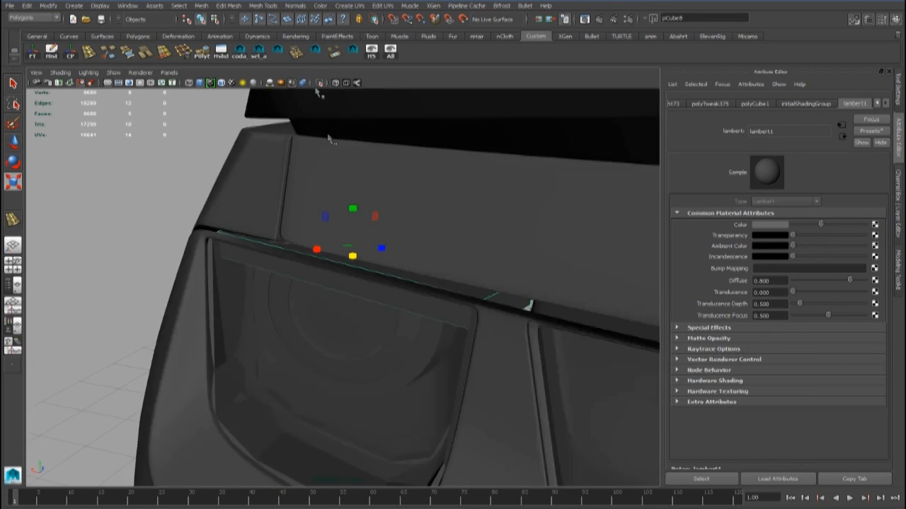
- Insert supporting edge loops along the long edges and ends of the isolated box
{"action": "left_click_drag", "start_coordinate": [317, 91], "coordinate": [224, 247], "text": "alt"}
{"action": "right_click_drag", "start_coordinate": [224, 247], "coordinate": [311, 186], "text": "alt"}
{"action": "left_click", "coordinate": [320, 84]}
{"action": "left_click_drag", "start_coordinate": [220, 120], "coordinate": [319, 273], "text": "alt"}
{"action": "key", "text": "g"}
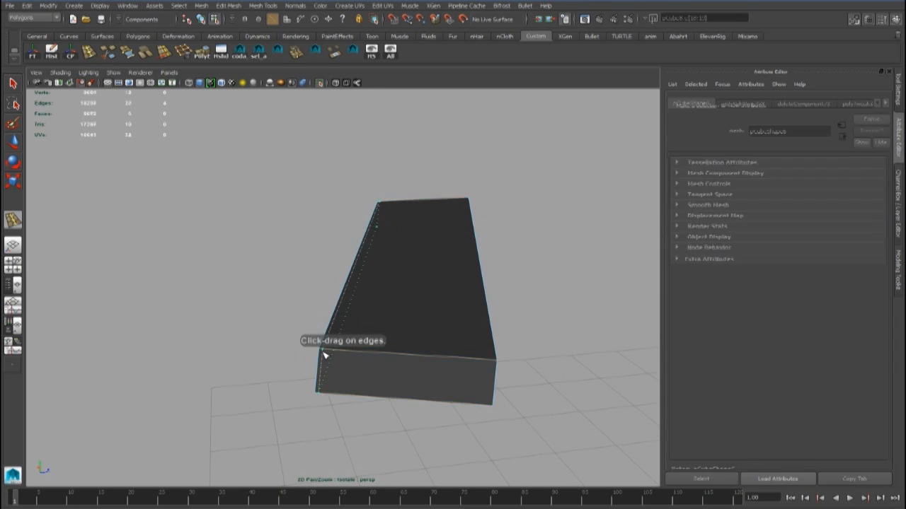
{"action": "left_click", "coordinate": [324, 356]}
{"action": "left_click_drag", "start_coordinate": [324, 356], "coordinate": [508, 291], "text": "alt"}
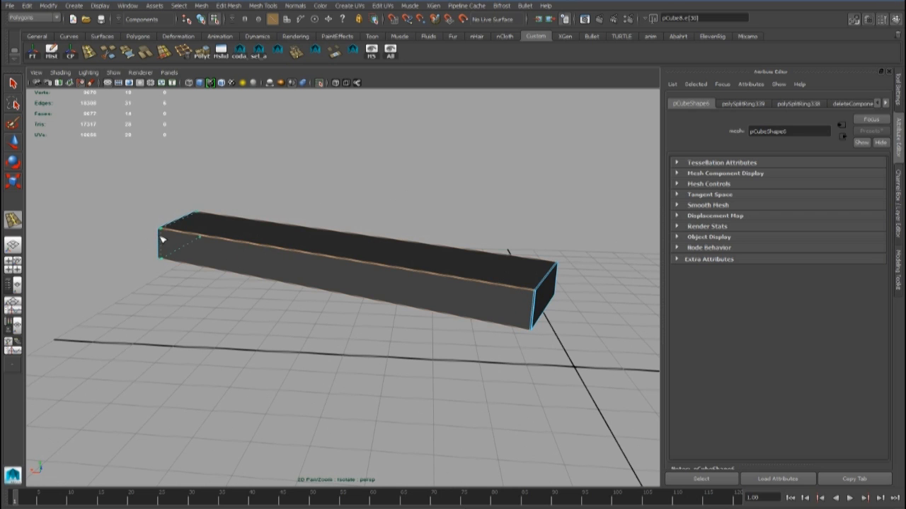
{"action": "left_click", "coordinate": [460, 290]}
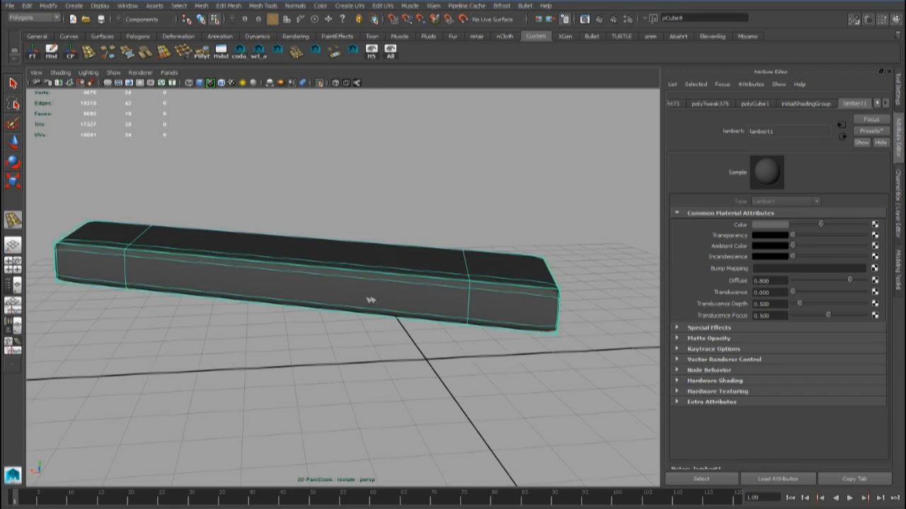
- Examine the smoothed box's ends, corners and open side up close
{"action": "left_click_drag", "start_coordinate": [367, 300], "coordinate": [223, 273], "text": "alt"}
{"action": "left_click", "coordinate": [222, 273]}
{"action": "left_click_drag", "start_coordinate": [284, 290], "coordinate": [406, 321], "text": "alt"}
{"action": "key", "text": "3"}
{"action": "key", "text": "F8"}
{"action": "left_click_drag", "start_coordinate": [463, 292], "coordinate": [376, 299], "text": "alt"}
{"action": "left_click", "coordinate": [430, 300]}
{"action": "left_click_drag", "start_coordinate": [439, 317], "coordinate": [517, 330], "text": "alt"}
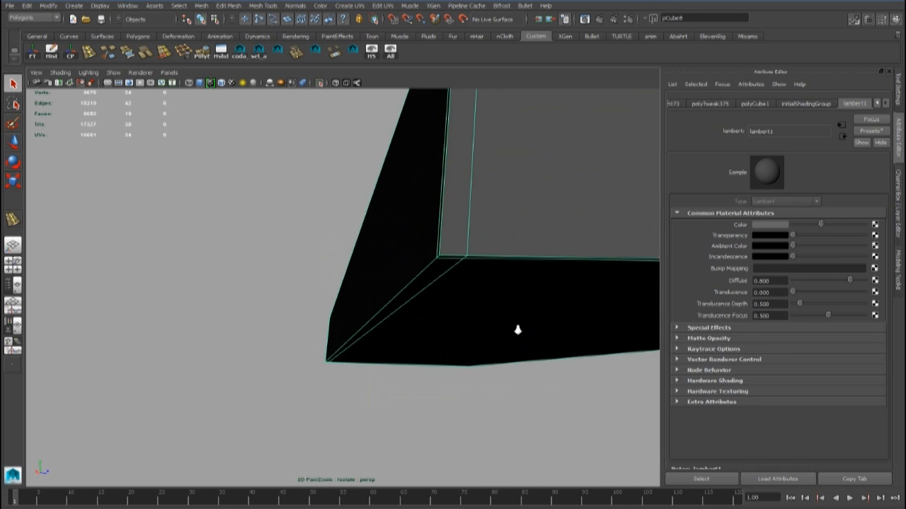
- Insert a further supporting edge loop near the box's end corner and bring back the full car
{"action": "right_click_drag", "start_coordinate": [518, 329], "coordinate": [411, 315], "text": "alt"}
{"action": "left_click_drag", "start_coordinate": [410, 315], "coordinate": [254, 333], "text": "alt"}
{"action": "key", "text": "f"}
{"action": "left_click", "coordinate": [93, 52]}
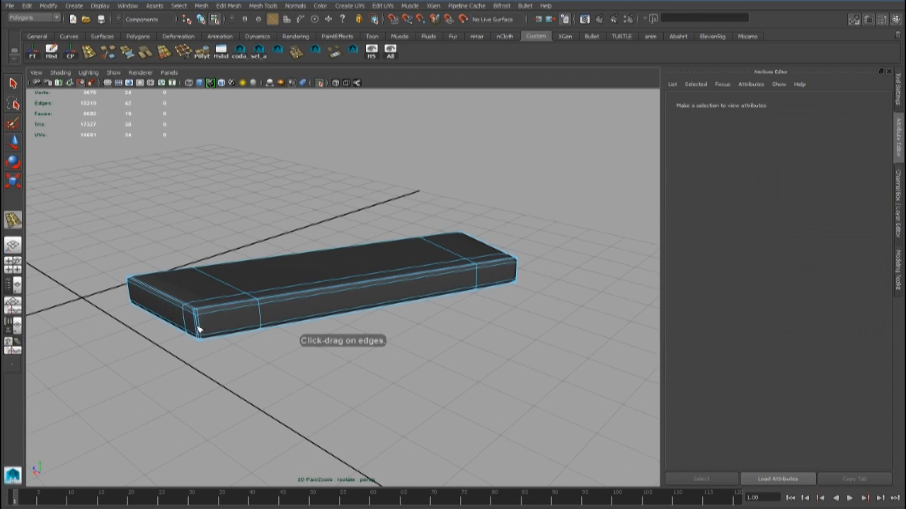
{"action": "left_click", "coordinate": [197, 326]}
{"action": "key", "text": "space"}
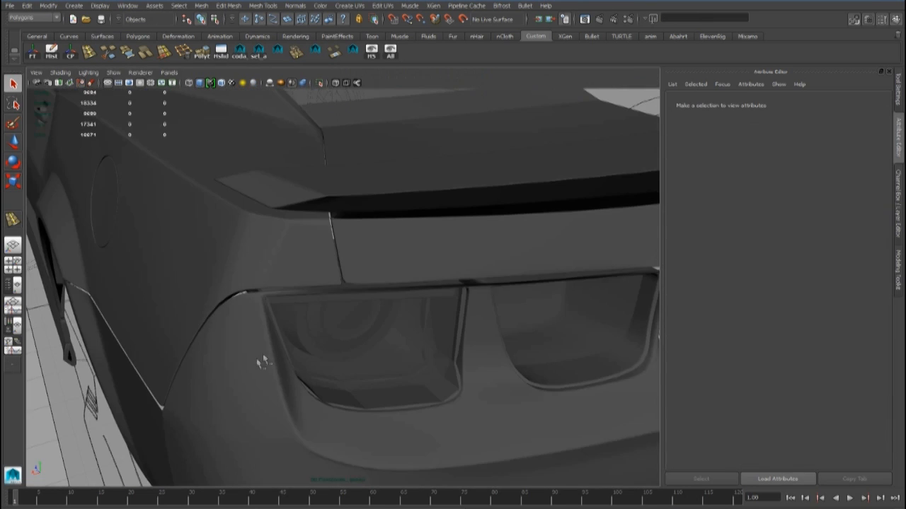
- Examine the rear bumper and taillight openings from outside and from inside the body
{"action": "left_click", "coordinate": [257, 363]}
{"action": "scroll", "coordinate": [257, 363], "scroll_direction": "down", "scroll_amount": 5}
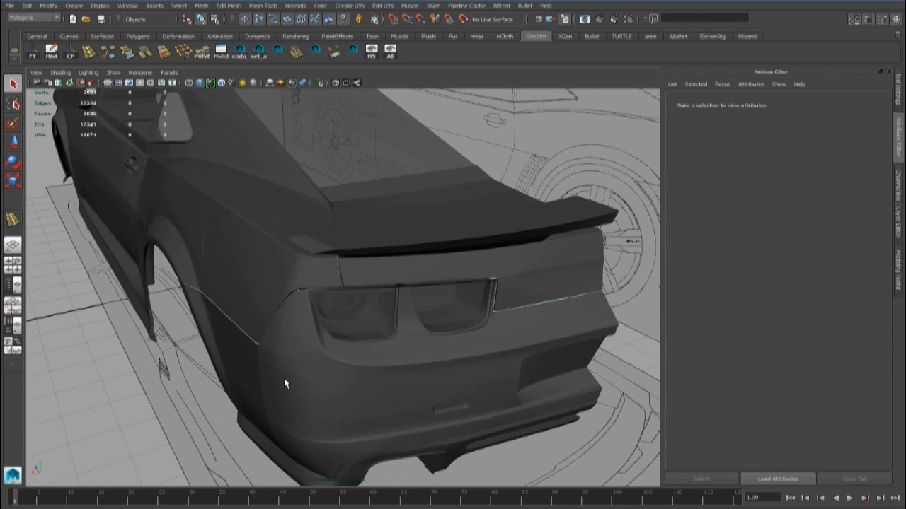
{"action": "scroll", "coordinate": [283, 380], "scroll_direction": "up", "scroll_amount": 10}
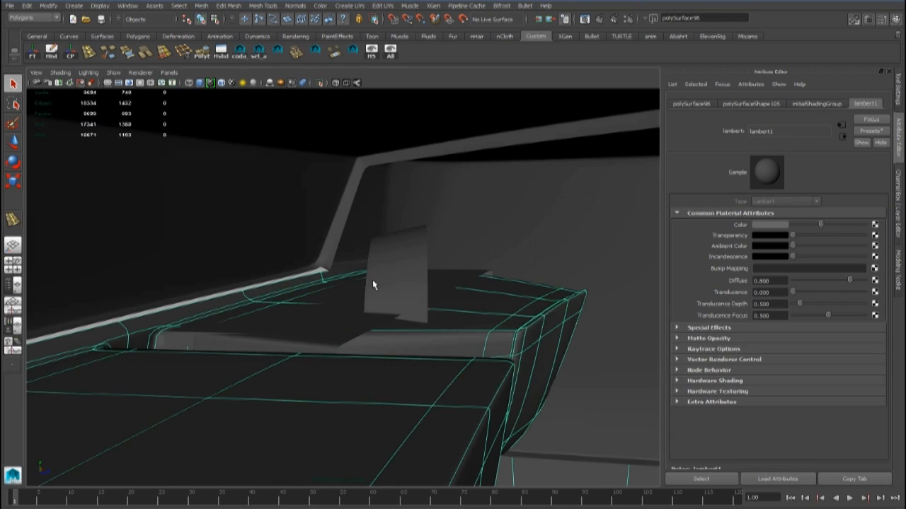
{"action": "left_click", "coordinate": [373, 284]}
{"action": "left_click_drag", "start_coordinate": [373, 284], "coordinate": [477, 425], "text": "alt"}
{"action": "left_click", "coordinate": [477, 425]}
{"action": "scroll", "coordinate": [476, 425], "scroll_direction": "down", "scroll_amount": 6}
{"action": "left_click", "coordinate": [475, 191]}
{"action": "left_click_drag", "start_coordinate": [475, 191], "coordinate": [282, 301], "text": "alt"}
{"action": "scroll", "coordinate": [373, 321], "scroll_direction": "up", "scroll_amount": 4}
- Isolate the inner taillight housing and insert a supporting edge loop beside its rear border
{"action": "left_click", "coordinate": [301, 303]}
{"action": "key", "text": "f"}
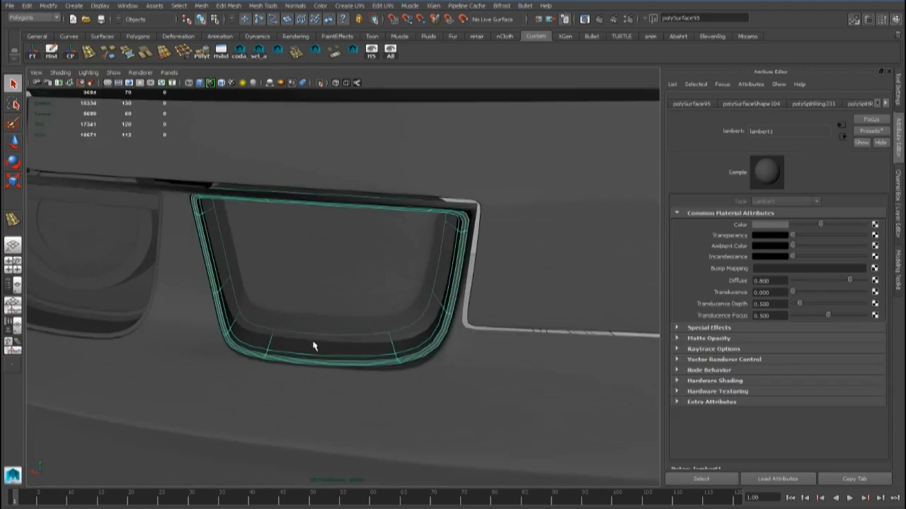
{"action": "left_click_drag", "start_coordinate": [314, 346], "coordinate": [286, 355], "text": "alt"}
{"action": "left_click", "coordinate": [319, 82]}
{"action": "scroll", "coordinate": [253, 279], "scroll_direction": "up", "scroll_amount": 3}
{"action": "middle_click_drag", "start_coordinate": [252, 279], "coordinate": [311, 293], "text": "alt"}
{"action": "scroll", "coordinate": [311, 293], "scroll_direction": "up", "scroll_amount": 3}
{"action": "right_click_drag", "start_coordinate": [329, 252], "coordinate": [328, 248]}
{"action": "left_click_drag", "start_coordinate": [328, 248], "coordinate": [268, 290], "text": "alt"}
{"action": "scroll", "coordinate": [433, 348], "scroll_direction": "up", "scroll_amount": 3}
{"action": "left_click", "coordinate": [421, 364]}
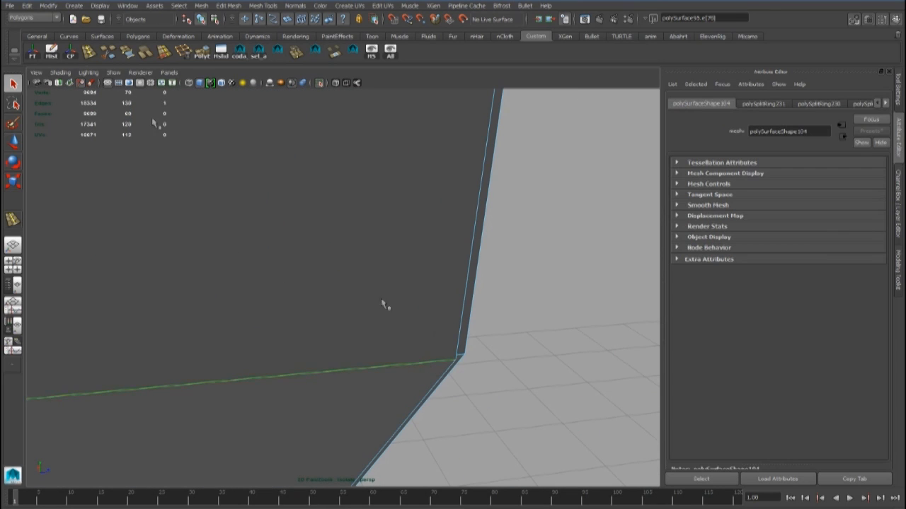
{"action": "left_click", "coordinate": [417, 369]}
{"action": "scroll", "coordinate": [372, 317], "scroll_direction": "down", "scroll_amount": 5}
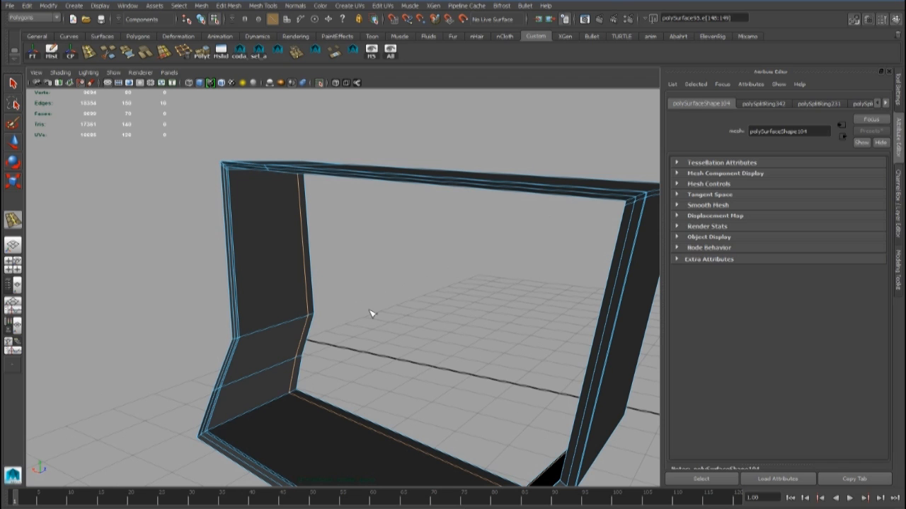
- Delete the narrow strip of faces along the inner taillight housing's rear border and check the housing against the full car
{"action": "left_click_drag", "start_coordinate": [309, 304], "coordinate": [292, 263], "text": "alt"}
{"action": "scroll", "coordinate": [293, 262], "scroll_direction": "up", "scroll_amount": 3}
{"action": "right_click_drag", "start_coordinate": [292, 262], "coordinate": [294, 282]}
{"action": "scroll", "coordinate": [322, 279], "scroll_direction": "up", "scroll_amount": 4}
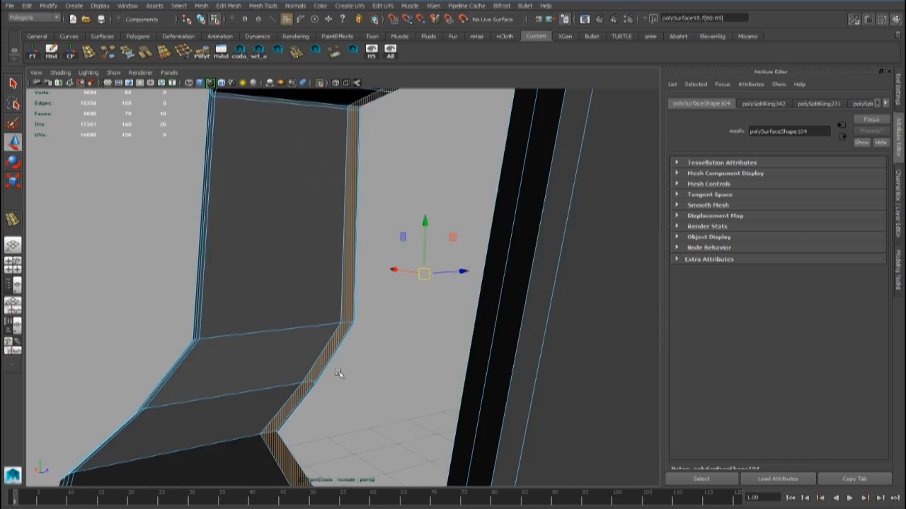
{"action": "left_click", "coordinate": [323, 376]}
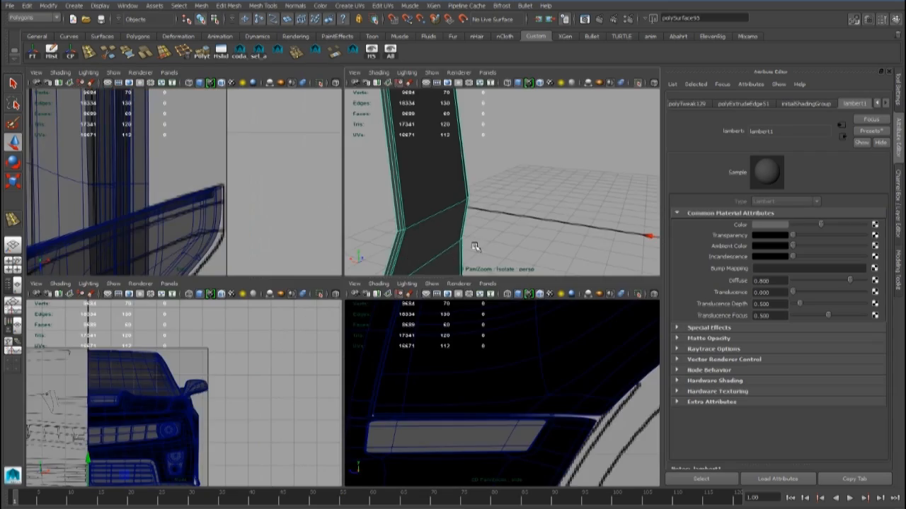
{"action": "key", "text": "space"}
{"action": "left_click", "coordinate": [319, 83]}
{"action": "scroll", "coordinate": [318, 309], "scroll_direction": "down", "scroll_amount": 4}
{"action": "left_click_drag", "start_coordinate": [318, 309], "coordinate": [384, 283], "text": "alt"}
{"action": "left_click", "coordinate": [320, 82]}
- Extrude the isolated housing's open rear border edges and scale them into a narrow lip
{"action": "scroll", "coordinate": [305, 247], "scroll_direction": "up", "scroll_amount": 1}
{"action": "left_click_drag", "start_coordinate": [297, 252], "coordinate": [354, 262], "text": "alt"}
{"action": "scroll", "coordinate": [354, 262], "scroll_direction": "up", "scroll_amount": 3}
{"action": "right_click_drag", "start_coordinate": [449, 245], "coordinate": [449, 202]}
{"action": "double_click", "coordinate": [449, 202]}
{"action": "left_click_drag", "start_coordinate": [448, 202], "coordinate": [311, 280], "text": "alt"}
{"action": "left_click", "coordinate": [205, 52]}
{"action": "key", "text": "r"}
{"action": "left_click_drag", "start_coordinate": [419, 255], "coordinate": [369, 287], "text": "alt"}
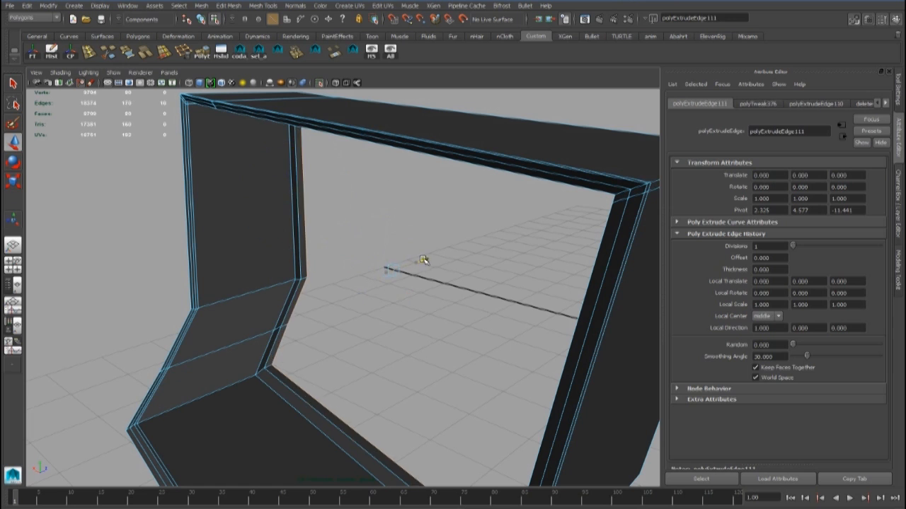
{"action": "left_click_drag", "start_coordinate": [423, 261], "coordinate": [426, 259]}
- Insert supporting edge loops on the housing wall and the new lip, close to the edge where they meet
{"action": "scroll", "coordinate": [304, 307], "scroll_direction": "up", "scroll_amount": 3}
{"action": "left_click_drag", "start_coordinate": [304, 307], "coordinate": [289, 254], "text": "alt"}
{"action": "left_click", "coordinate": [89, 52]}
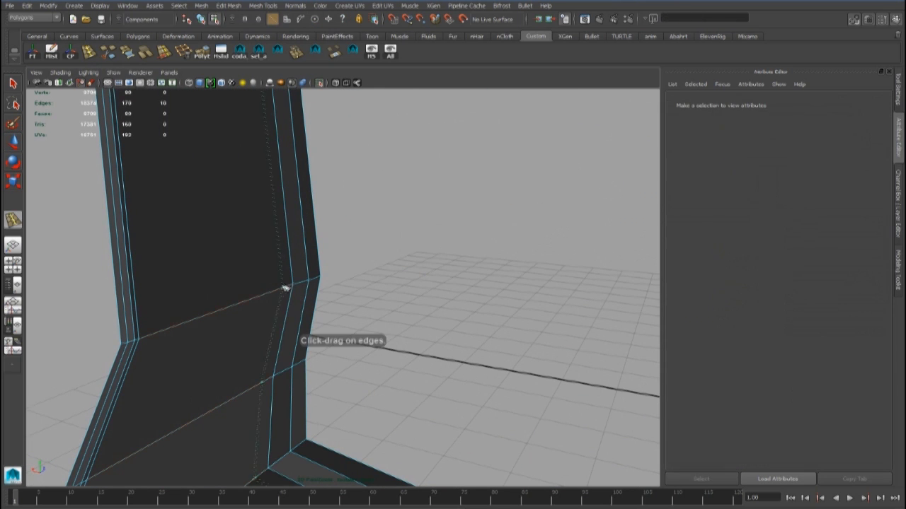
{"action": "left_click", "coordinate": [294, 288]}
{"action": "left_click", "coordinate": [309, 283]}
{"action": "left_click", "coordinate": [314, 283]}
{"action": "key", "text": "4"}
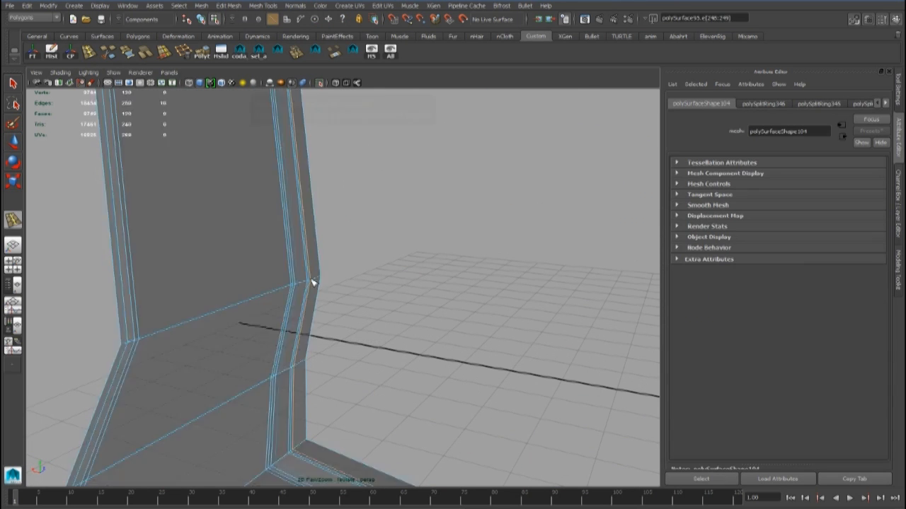
- Display the housing smoothed in object mode and bring back the full car around it
{"action": "key", "text": "5"}
{"action": "scroll", "coordinate": [310, 284], "scroll_direction": "down", "scroll_amount": 4}
{"action": "key", "text": "3"}
{"action": "left_click", "coordinate": [16, 85]}
{"action": "key", "text": "F8"}
{"action": "left_click", "coordinate": [67, 147]}
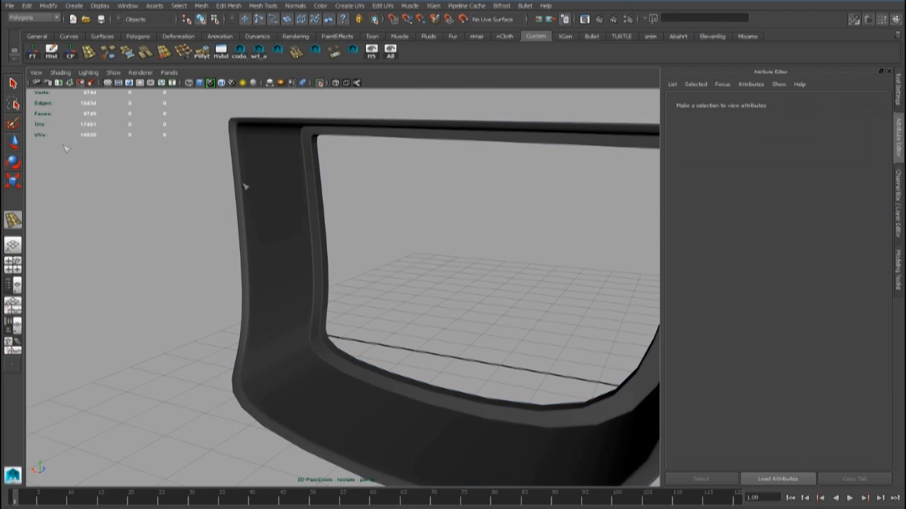
{"action": "key", "text": "w"}
{"action": "right_click_drag", "start_coordinate": [245, 186], "coordinate": [178, 208], "text": "alt"}
{"action": "left_click", "coordinate": [319, 85]}
{"action": "right_click_drag", "start_coordinate": [396, 254], "coordinate": [339, 269], "text": "alt"}
{"action": "left_click", "coordinate": [353, 283]}
{"action": "key", "text": "r"}
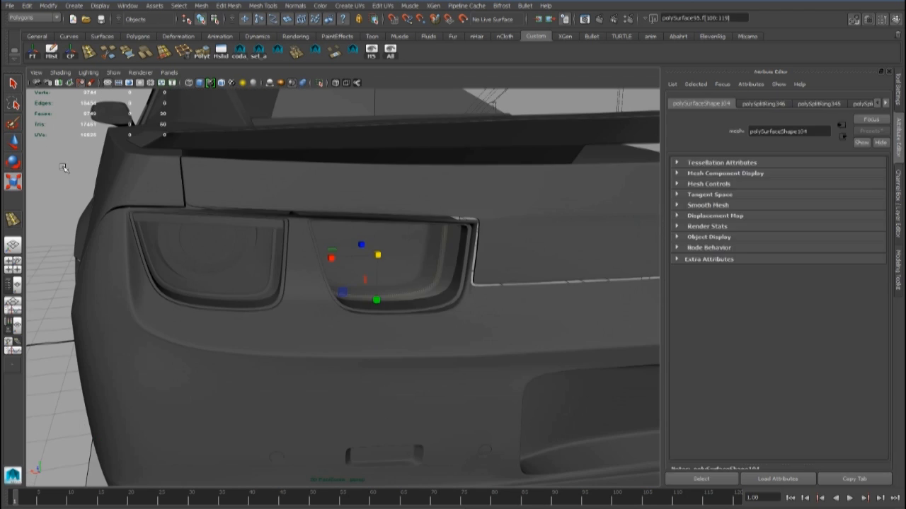
{"action": "left_click", "coordinate": [63, 167]}
- Duplicate the round lamp of the outer taillight and move the copy into the inner taillight opening
{"action": "left_click_drag", "start_coordinate": [268, 283], "coordinate": [315, 291], "text": "alt"}
{"action": "key", "text": "w"}
{"action": "right_click_drag", "start_coordinate": [316, 291], "coordinate": [410, 311], "text": "alt"}
{"action": "left_click_drag", "start_coordinate": [411, 311], "coordinate": [394, 327], "text": "alt"}
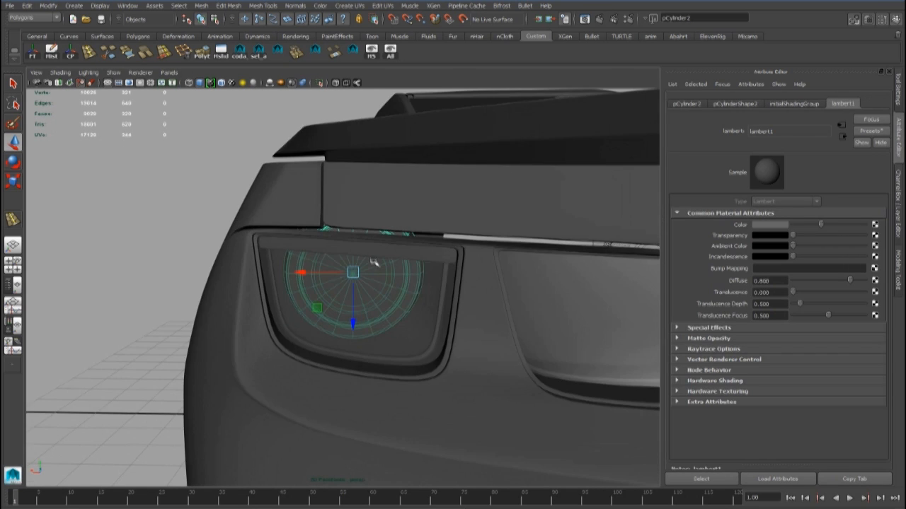
{"action": "left_click_drag", "start_coordinate": [373, 262], "coordinate": [295, 282], "text": "alt"}
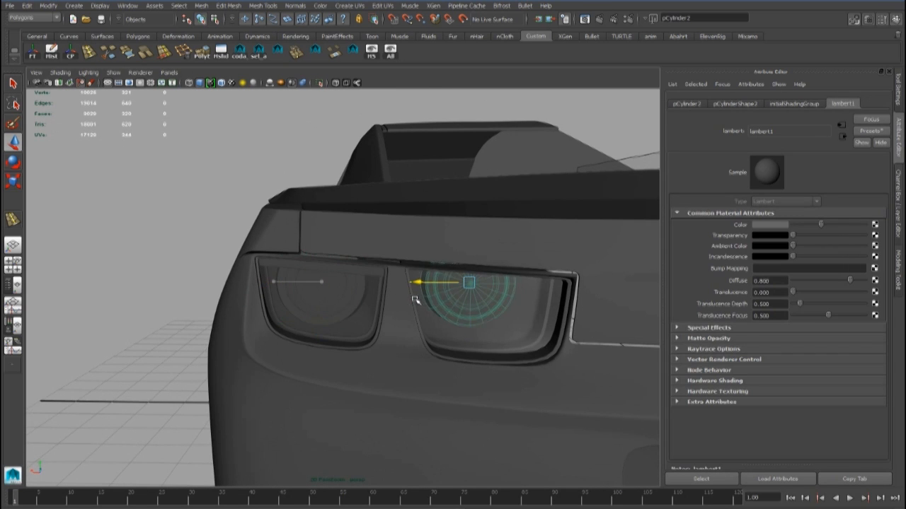
{"action": "left_click_drag", "start_coordinate": [416, 300], "coordinate": [401, 305], "text": "alt"}
- Make the body material partly transparent and align the copied lamp with the inner taillight opening in the back view
{"action": "key", "text": "space"}
{"action": "key", "text": "space"}
{"action": "left_click_drag", "start_coordinate": [792, 236], "coordinate": [824, 241]}
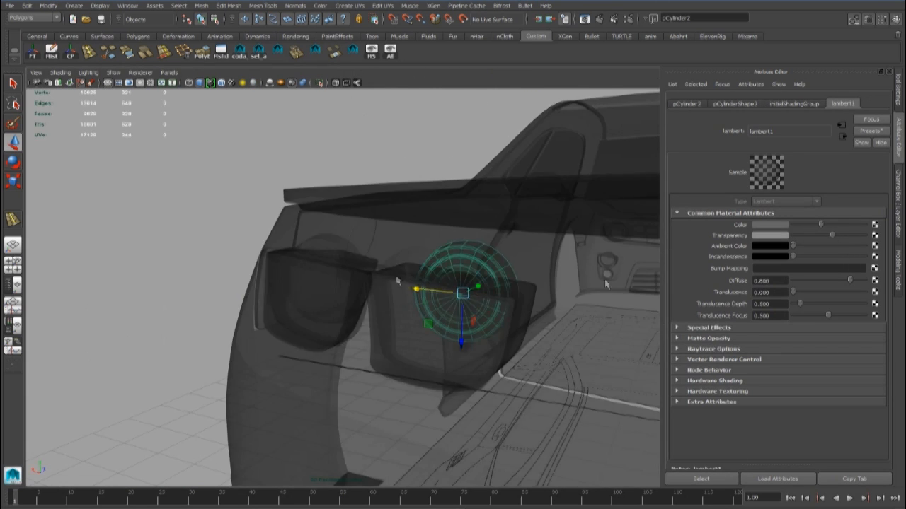
{"action": "key", "text": "space"}
{"action": "key", "text": "space"}
{"action": "left_click", "coordinate": [170, 73]}
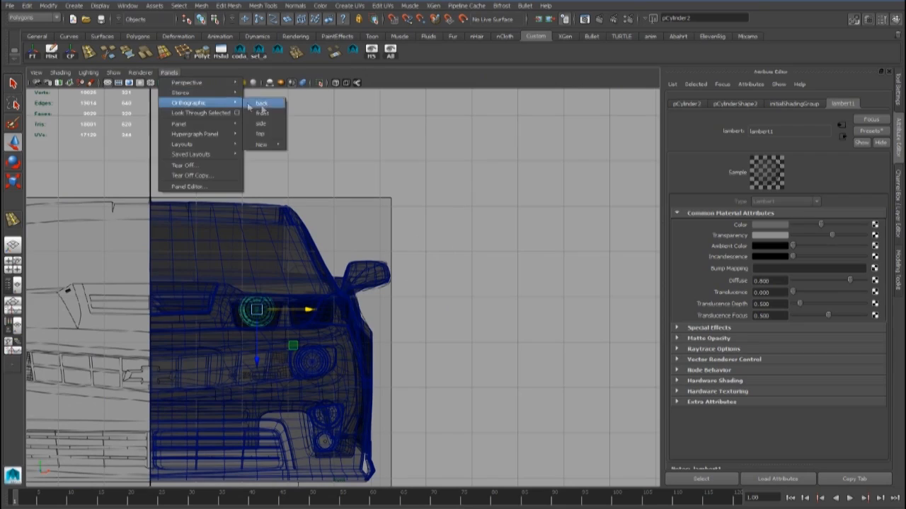
{"action": "left_click", "coordinate": [259, 103]}
{"action": "key", "text": "f"}
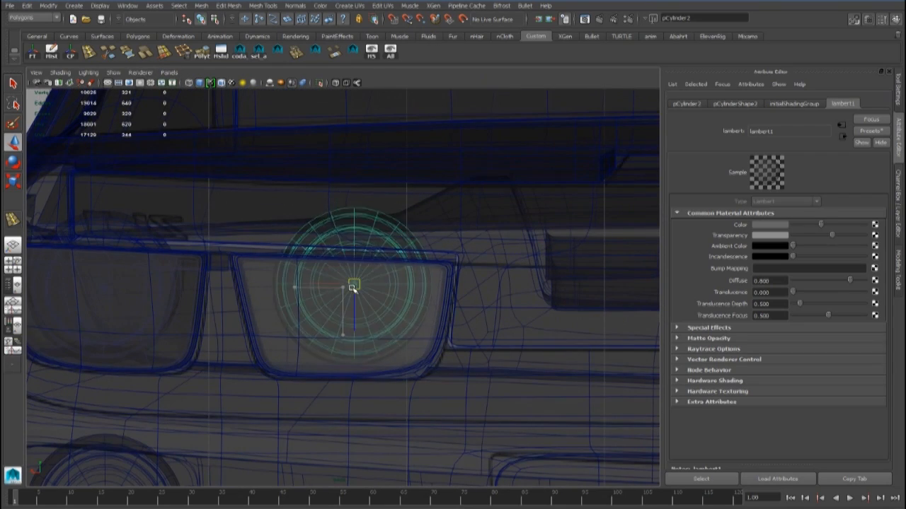
{"action": "key", "text": "space"}
{"action": "key", "text": "space"}
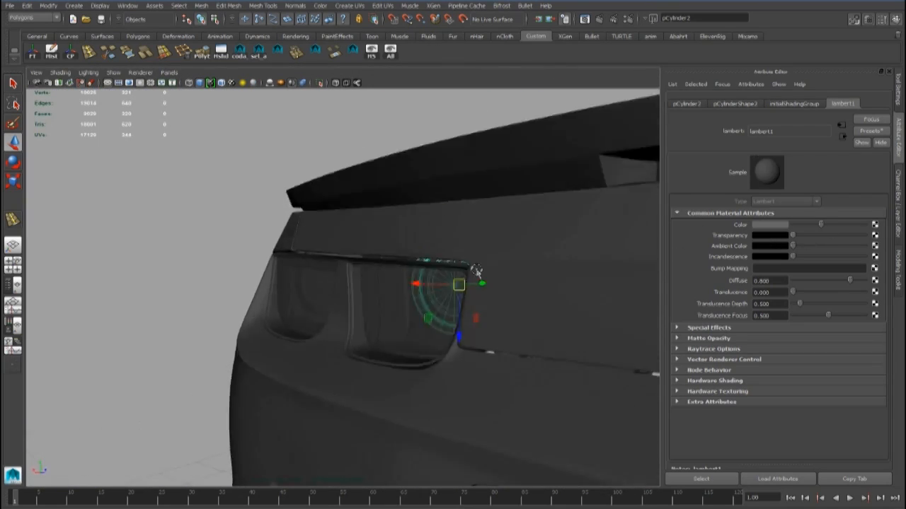
{"action": "left_click_drag", "start_coordinate": [479, 287], "coordinate": [392, 267], "text": "alt"}
{"action": "scroll", "coordinate": [457, 276], "scroll_direction": "down", "scroll_amount": 6}
{"action": "left_click", "coordinate": [461, 156]}
- Duplicate the thin bar across the upper edge of the outer taillight and open the Move tool's settings
{"action": "scroll", "coordinate": [425, 276], "scroll_direction": "up", "scroll_amount": 3}
{"action": "right_click_drag", "start_coordinate": [392, 268], "coordinate": [338, 236], "text": "alt"}
{"action": "left_click_drag", "start_coordinate": [343, 235], "coordinate": [217, 267], "text": "alt"}
{"action": "scroll", "coordinate": [347, 257], "scroll_direction": "up", "scroll_amount": 8}
{"action": "right_click_drag", "start_coordinate": [217, 267], "coordinate": [316, 283], "text": "alt"}
{"action": "left_click_drag", "start_coordinate": [315, 283], "coordinate": [350, 227], "text": "alt"}
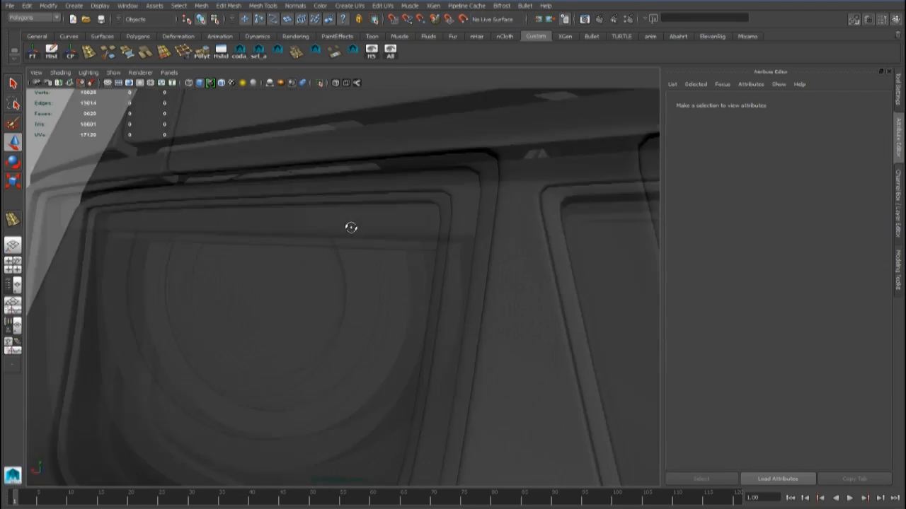
{"action": "scroll", "coordinate": [354, 224], "scroll_direction": "up", "scroll_amount": 5}
{"action": "left_click", "coordinate": [308, 146]}
{"action": "left_click_drag", "start_coordinate": [308, 145], "coordinate": [354, 258], "text": "alt"}
{"action": "scroll", "coordinate": [304, 150], "scroll_direction": "down", "scroll_amount": 5}
{"action": "key", "text": "ctrl+d"}
{"action": "scroll", "coordinate": [342, 207], "scroll_direction": "down", "scroll_amount": 4}
{"action": "left_click", "coordinate": [899, 186]}
{"action": "double_click", "coordinate": [13, 142]}
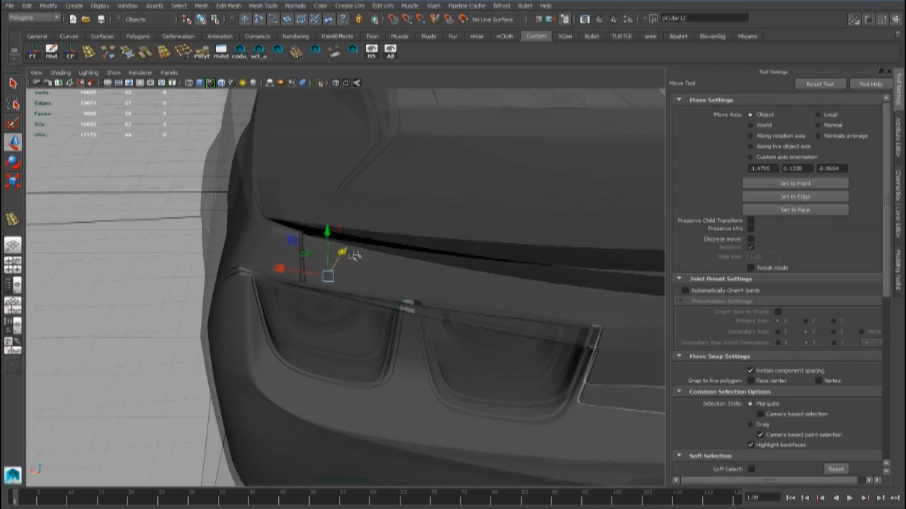
- Move and scale the copied bar to fit across the upper edge of the inner taillight opening
{"action": "left_click_drag", "start_coordinate": [447, 283], "coordinate": [379, 276], "text": "alt"}
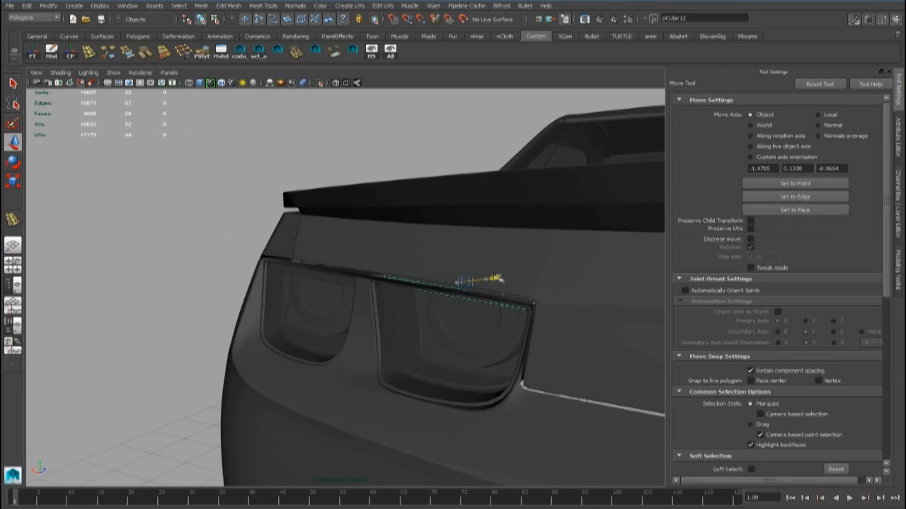
{"action": "left_click_drag", "start_coordinate": [499, 278], "coordinate": [476, 227], "text": "alt"}
{"action": "left_click_drag", "start_coordinate": [469, 280], "coordinate": [397, 282], "text": "alt"}
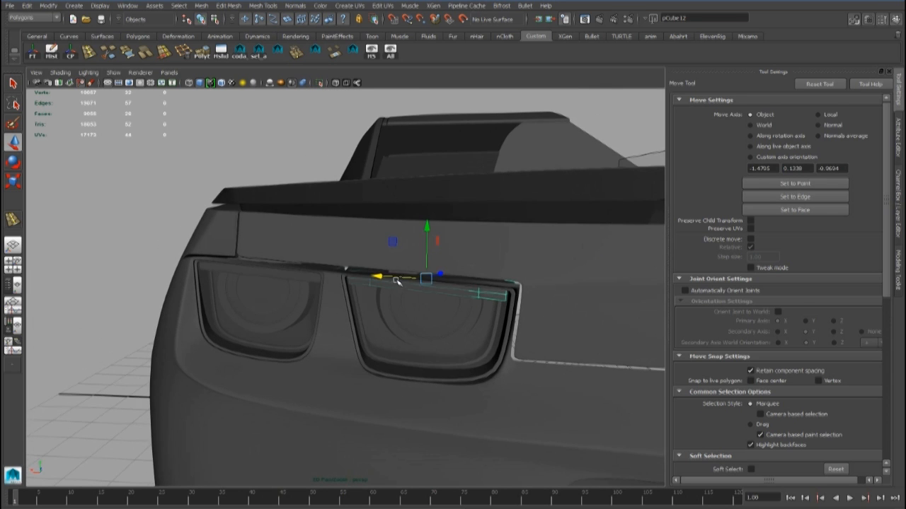
{"action": "key", "text": "e"}
{"action": "key", "text": "w"}
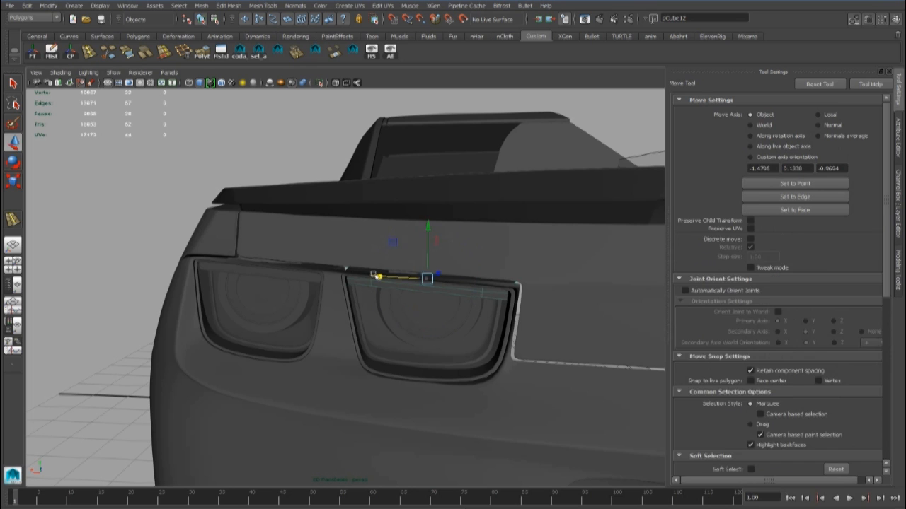
{"action": "key", "text": "r"}
{"action": "left_click_drag", "start_coordinate": [381, 276], "coordinate": [385, 277]}
{"action": "key", "text": "w"}
{"action": "left_click_drag", "start_coordinate": [286, 177], "coordinate": [274, 128], "text": "alt"}
{"action": "left_click", "coordinate": [273, 128]}
- Fine-tune the copied lamp's position inside the inner taillight opening
{"action": "scroll", "coordinate": [353, 230], "scroll_direction": "down", "scroll_amount": 5}
{"action": "left_click_drag", "start_coordinate": [368, 246], "coordinate": [375, 255], "text": "alt"}
{"action": "left_click_drag", "start_coordinate": [400, 286], "coordinate": [440, 263], "text": "alt"}
{"action": "scroll", "coordinate": [312, 274], "scroll_direction": "up", "scroll_amount": 5}
{"action": "left_click", "coordinate": [312, 273]}
{"action": "scroll", "coordinate": [425, 269], "scroll_direction": "down", "scroll_amount": 3}
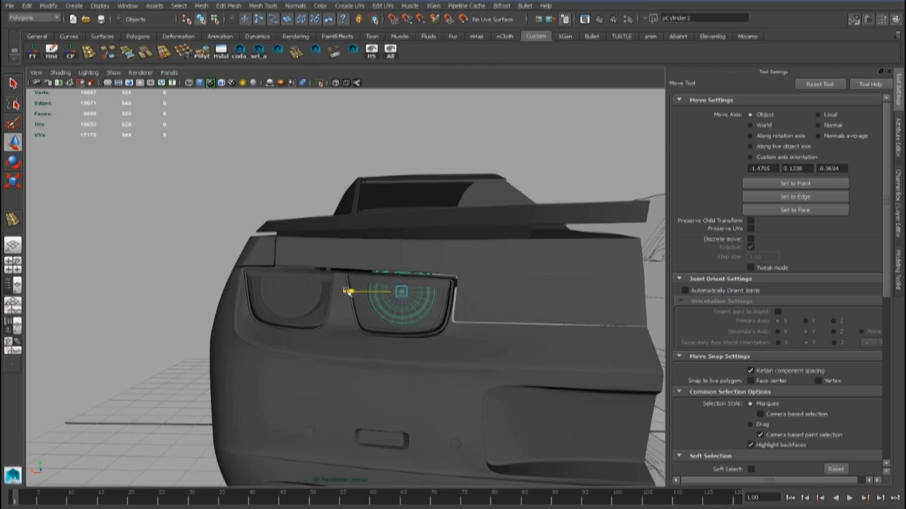
{"action": "scroll", "coordinate": [337, 212], "scroll_direction": "down", "scroll_amount": 6}
{"action": "scroll", "coordinate": [396, 298], "scroll_direction": "up", "scroll_amount": 7}
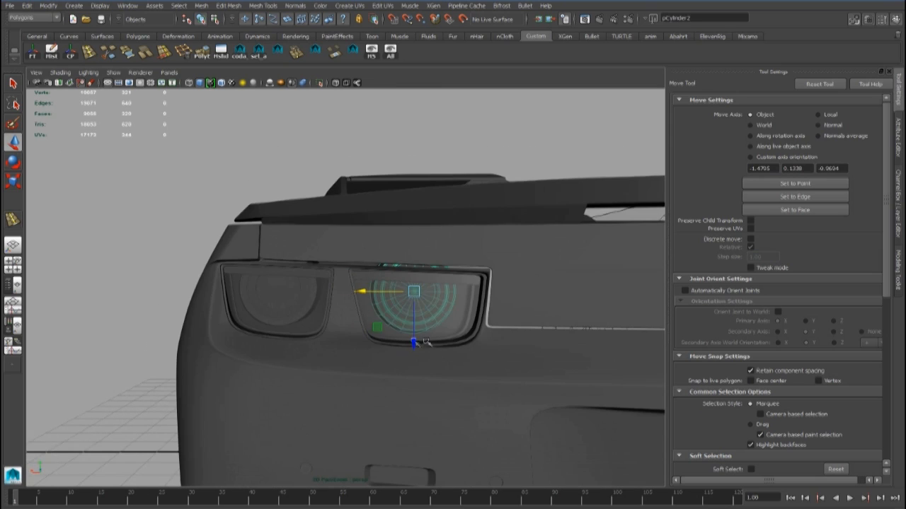
{"action": "left_click", "coordinate": [311, 159]}
{"action": "scroll", "coordinate": [314, 240], "scroll_direction": "down", "scroll_amount": 5}
- Select the back faces of the bumper's inner taillight recess and scale and shift them around the lamp
{"action": "left_click_drag", "start_coordinate": [318, 249], "coordinate": [233, 273], "text": "alt"}
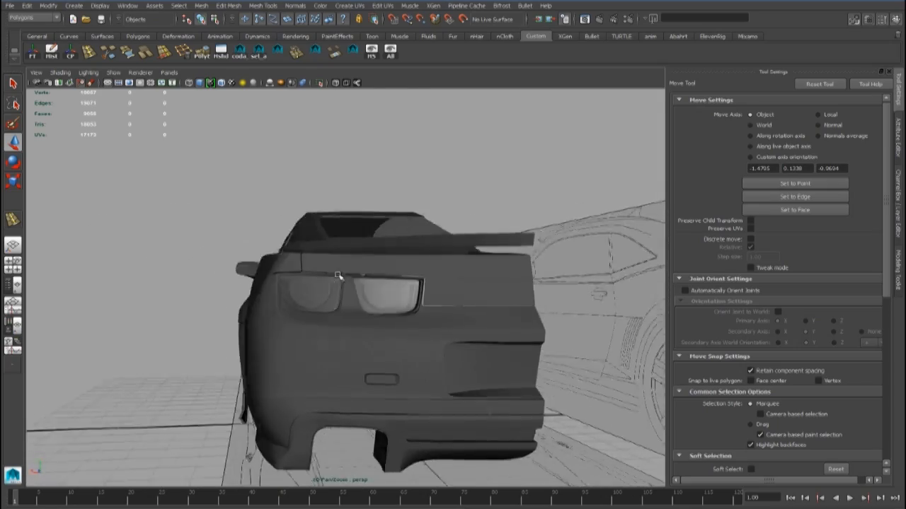
{"action": "left_click_drag", "start_coordinate": [329, 280], "coordinate": [322, 259], "text": "alt"}
{"action": "left_click", "coordinate": [329, 280]}
{"action": "right_click_drag", "start_coordinate": [322, 259], "coordinate": [294, 280], "text": "alt"}
{"action": "left_click_drag", "start_coordinate": [294, 281], "coordinate": [319, 249], "text": "alt"}
{"action": "right_click_drag", "start_coordinate": [319, 248], "coordinate": [318, 265], "text": "alt"}
{"action": "left_click_drag", "start_coordinate": [318, 265], "coordinate": [259, 243], "text": "alt"}
{"action": "right_click_drag", "start_coordinate": [168, 200], "coordinate": [168, 221]}
{"action": "left_click", "coordinate": [166, 206]}
{"action": "left_click", "coordinate": [250, 231], "text": "shift"}
{"action": "left_click", "coordinate": [201, 243], "text": "shift"}
{"action": "left_click", "coordinate": [164, 245], "text": "shift"}
{"action": "left_click_drag", "start_coordinate": [164, 245], "coordinate": [337, 378], "text": "alt"}
{"action": "right_click_drag", "start_coordinate": [338, 378], "coordinate": [361, 387], "text": "alt"}
{"action": "right_click", "coordinate": [290, 310], "text": "ctrl"}
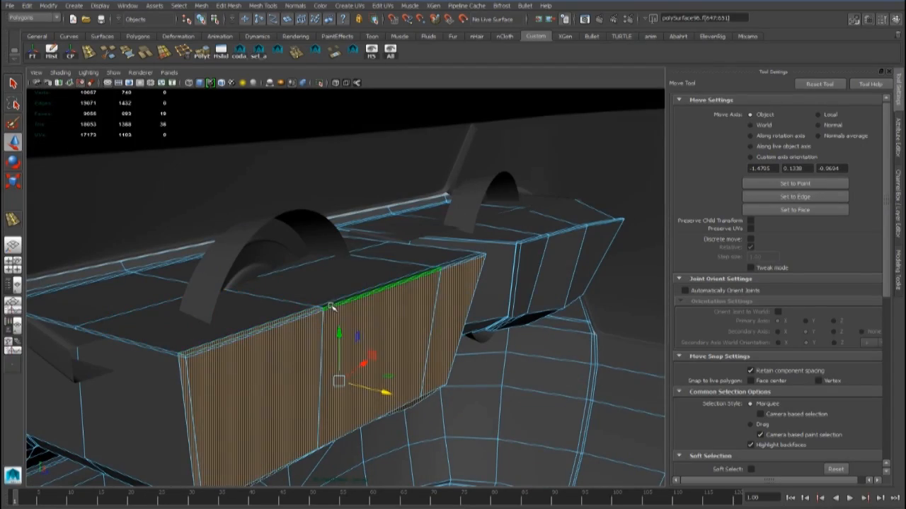
{"action": "left_click_drag", "start_coordinate": [435, 276], "coordinate": [283, 319], "text": "alt"}
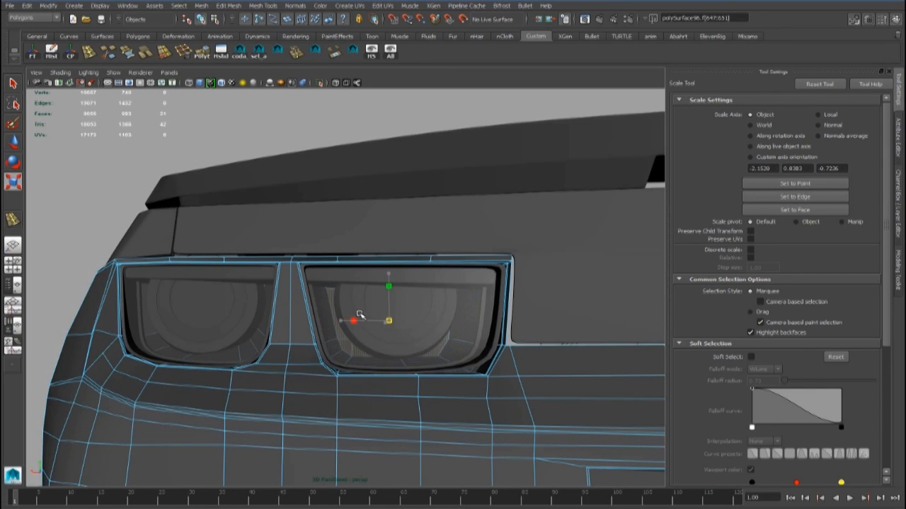
{"action": "left_click_drag", "start_coordinate": [359, 314], "coordinate": [375, 330], "text": "alt"}
{"action": "key", "text": "w"}
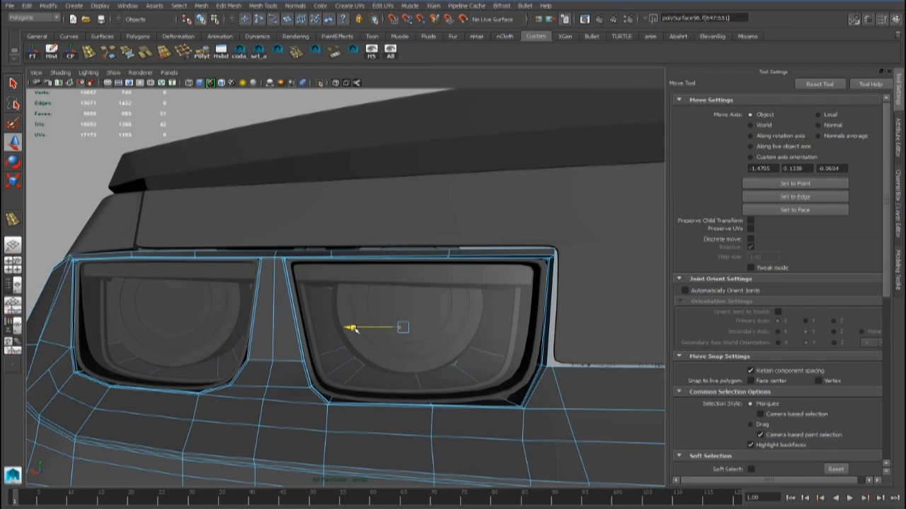
{"action": "left_click_drag", "start_coordinate": [399, 272], "coordinate": [394, 308], "text": "alt"}
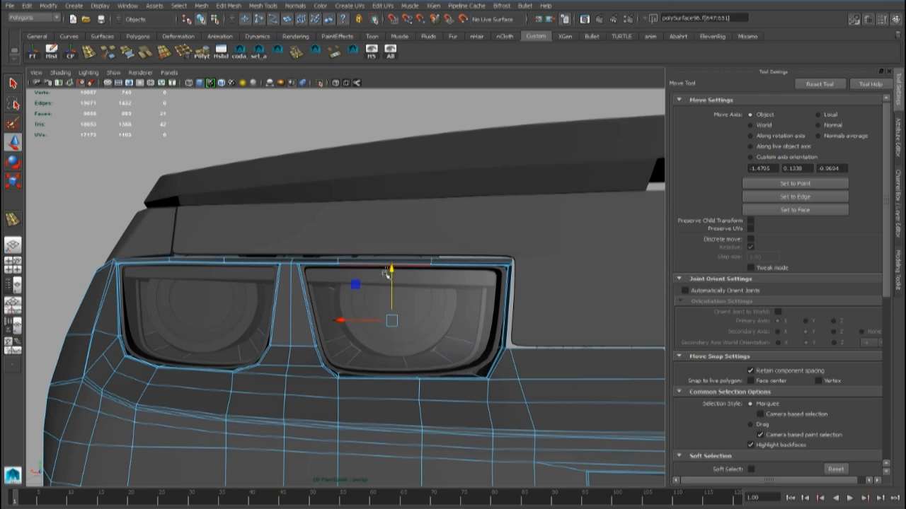
{"action": "key", "text": "r"}
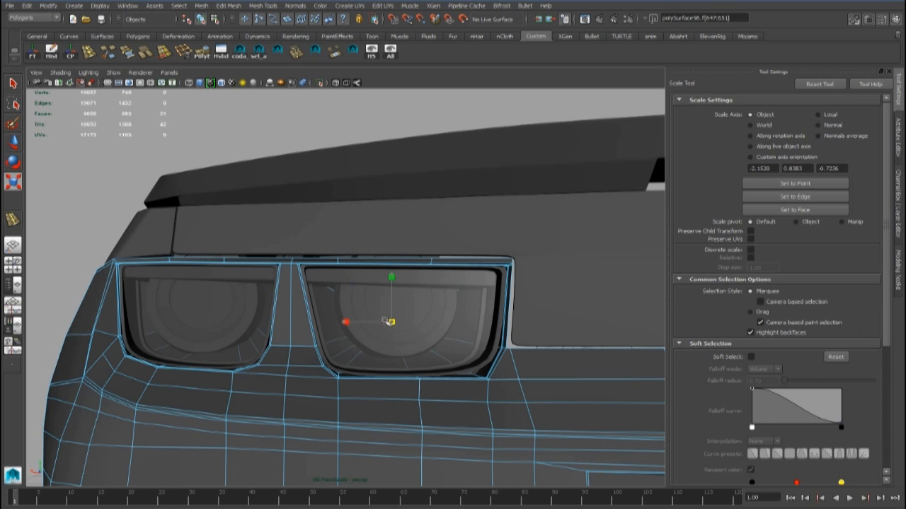
{"action": "scroll", "coordinate": [384, 323], "scroll_direction": "down", "scroll_amount": 3}
- Examine the fit of the lamps and bars in both taillights from several distances and angles
{"action": "left_click_drag", "start_coordinate": [348, 306], "coordinate": [389, 302], "text": "alt"}
{"action": "scroll", "coordinate": [333, 297], "scroll_direction": "down", "scroll_amount": 5}
{"action": "left_click", "coordinate": [334, 297]}
{"action": "key", "text": "w"}
{"action": "left_click", "coordinate": [336, 294]}
{"action": "scroll", "coordinate": [315, 264], "scroll_direction": "down", "scroll_amount": 3}
{"action": "scroll", "coordinate": [387, 279], "scroll_direction": "up", "scroll_amount": 4}
{"action": "left_click", "coordinate": [386, 263]}
{"action": "left_click_drag", "start_coordinate": [385, 263], "coordinate": [352, 259], "text": "alt"}
{"action": "left_click", "coordinate": [343, 259]}
{"action": "left_click", "coordinate": [389, 262]}
{"action": "left_click", "coordinate": [410, 333]}
{"action": "left_click", "coordinate": [449, 121]}
{"action": "left_click_drag", "start_coordinate": [297, 315], "coordinate": [283, 272], "text": "alt"}
- Isolate the rear bumper and insert a supporting edge loop just inside the front border of each taillight recess
{"action": "left_click", "coordinate": [392, 289]}
{"action": "scroll", "coordinate": [393, 288], "scroll_direction": "up", "scroll_amount": 3}
{"action": "left_click", "coordinate": [322, 84]}
{"action": "scroll", "coordinate": [431, 238], "scroll_direction": "up", "scroll_amount": 3}
{"action": "right_click", "coordinate": [364, 225]}
{"action": "left_click_drag", "start_coordinate": [433, 239], "coordinate": [360, 250], "text": "alt"}
{"action": "right_click_drag", "start_coordinate": [382, 291], "coordinate": [422, 277]}
{"action": "left_click_drag", "start_coordinate": [422, 277], "coordinate": [137, 196], "text": "alt"}
{"action": "scroll", "coordinate": [326, 284], "scroll_direction": "up", "scroll_amount": 3}
{"action": "left_click", "coordinate": [89, 53]}
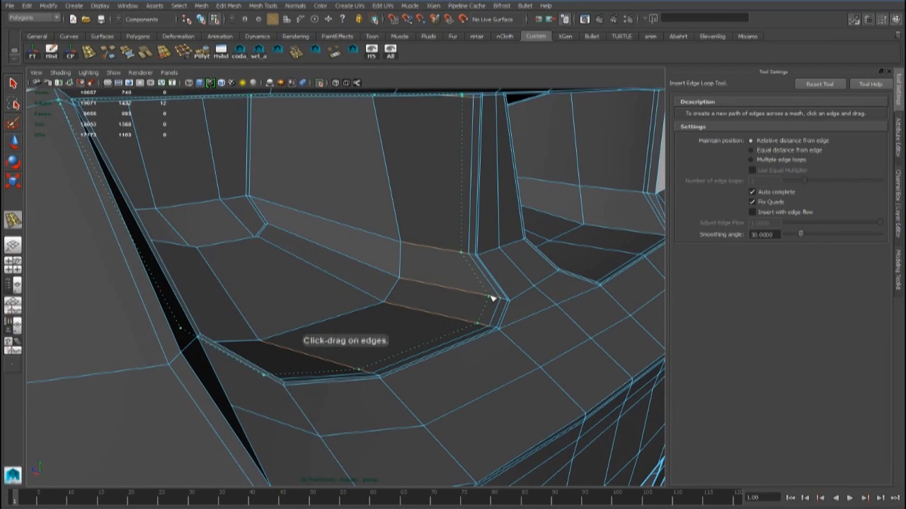
{"action": "left_click_drag", "start_coordinate": [506, 291], "coordinate": [227, 234], "text": "alt"}
{"action": "left_click", "coordinate": [520, 224]}
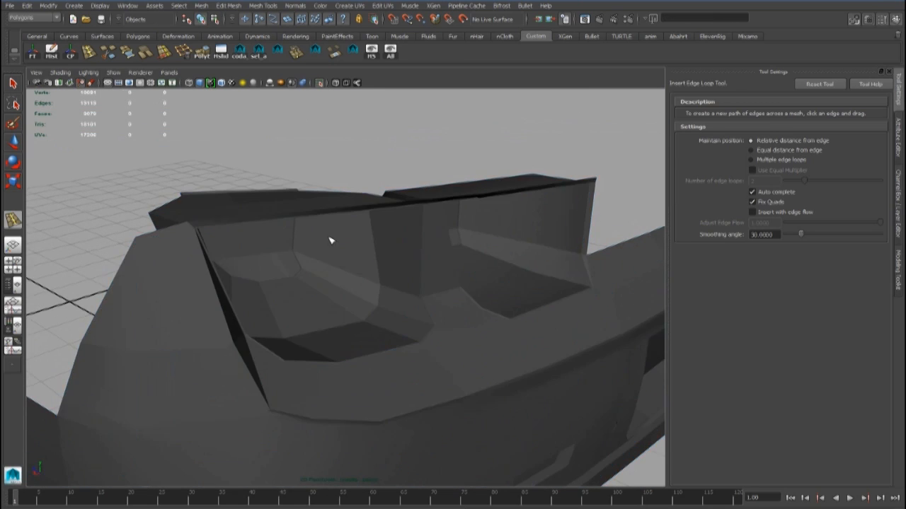
- Select all faces of the outer taillight recess by growing from its back wall and extract them from the bumper
{"action": "key", "text": "w"}
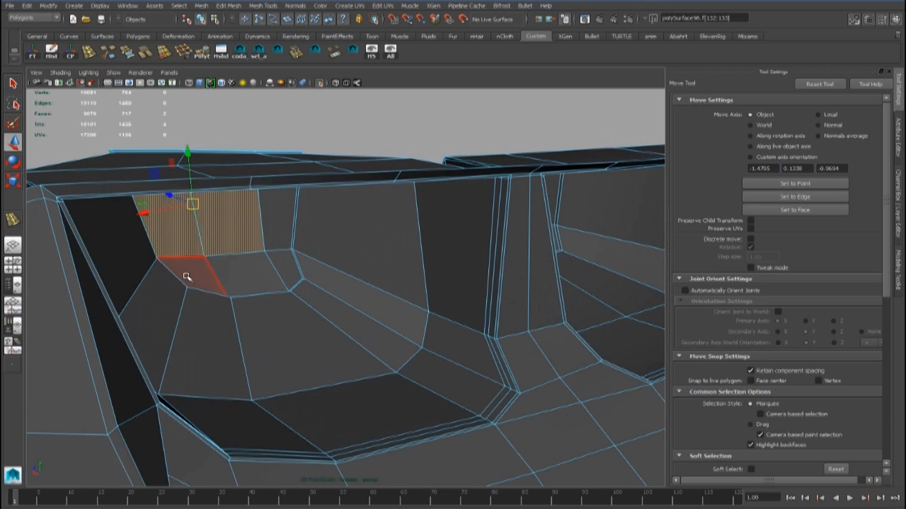
{"action": "left_click", "coordinate": [278, 263], "text": "shift"}
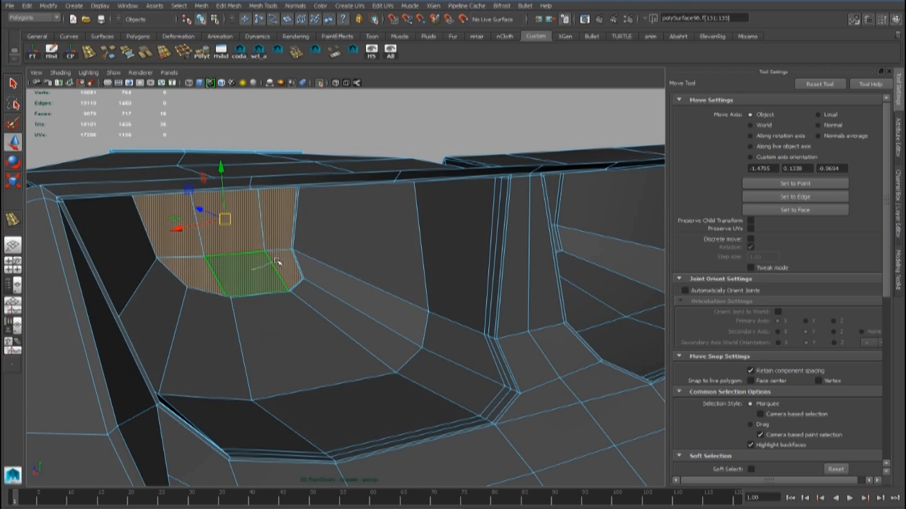
{"action": "key", "text": "shift+period"}
{"action": "key", "text": "shift+period"}
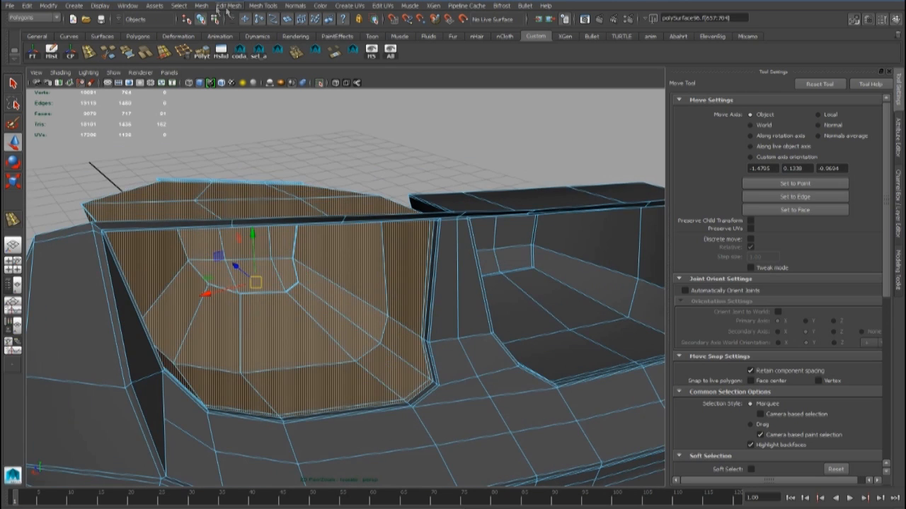
{"action": "left_click", "coordinate": [229, 5]}
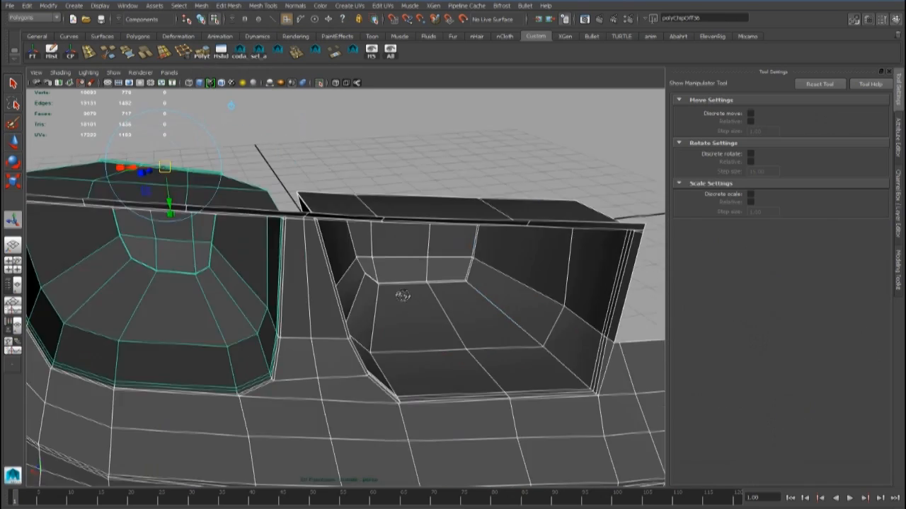
- Select all faces of the inner taillight recess, extract them from the bumper and separate them into their own object
{"action": "right_click_drag", "start_coordinate": [374, 259], "coordinate": [373, 277]}
{"action": "left_click", "coordinate": [368, 244]}
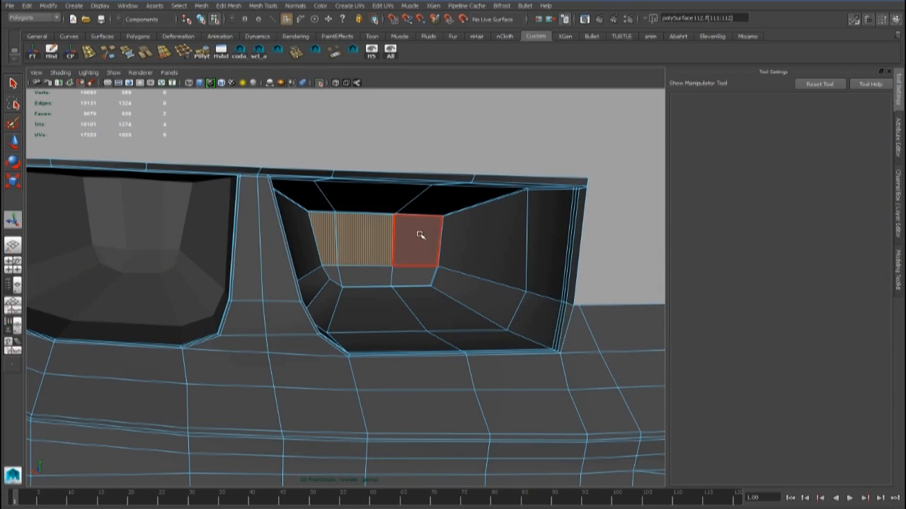
{"action": "right_click_drag", "start_coordinate": [387, 243], "coordinate": [409, 242], "text": "ctrl"}
{"action": "right_click_drag", "start_coordinate": [403, 252], "coordinate": [442, 240], "text": "ctrl"}
{"action": "scroll", "coordinate": [450, 241], "scroll_direction": "down", "scroll_amount": 2}
{"action": "left_click_drag", "start_coordinate": [453, 238], "coordinate": [337, 257], "text": "alt"}
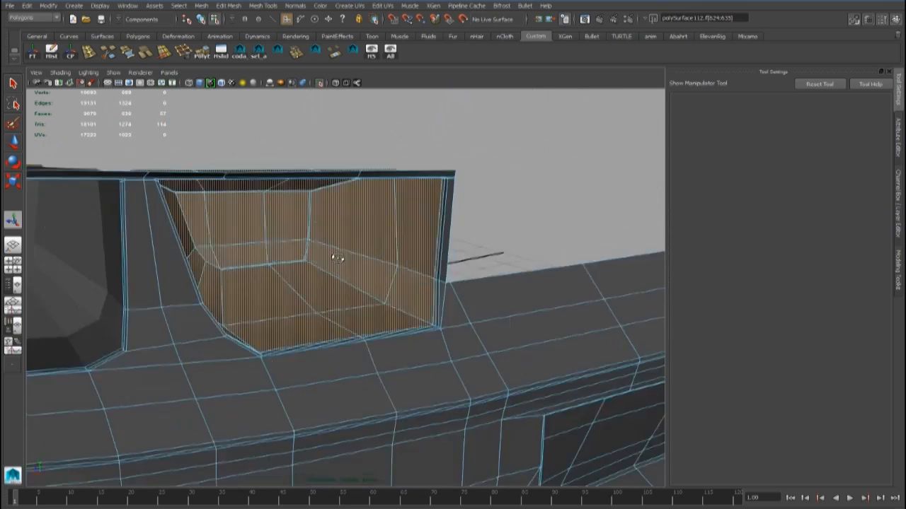
{"action": "scroll", "coordinate": [338, 257], "scroll_direction": "up", "scroll_amount": 4}
{"action": "left_click", "coordinate": [204, 6]}
{"action": "left_click", "coordinate": [215, 36]}
{"action": "scroll", "coordinate": [413, 203], "scroll_direction": "down", "scroll_amount": 4}
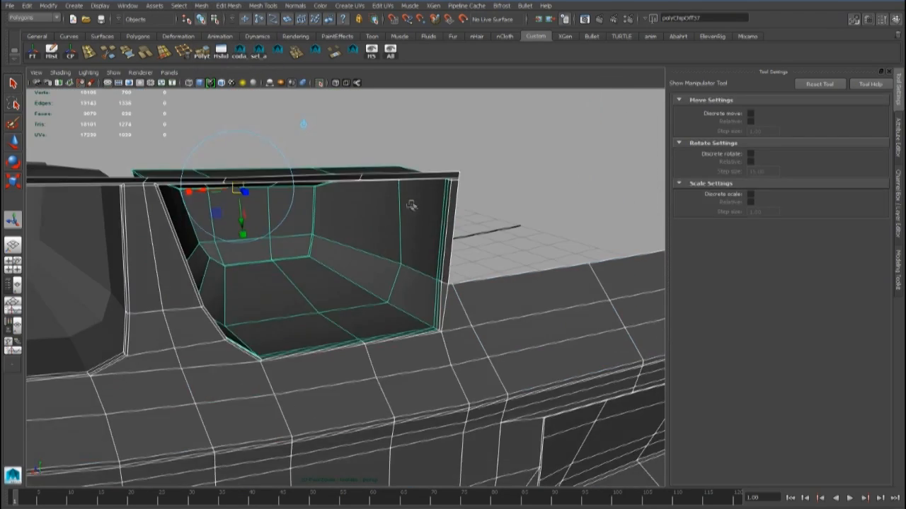
- Turn on smooth preview for the bumper and the separated taillight recesses, and bring the rest of the car body back into view
{"action": "key", "text": "3"}
{"action": "left_click", "coordinate": [491, 278]}
{"action": "left_click_drag", "start_coordinate": [146, 274], "coordinate": [153, 228], "text": "alt"}
{"action": "left_click", "coordinate": [153, 226]}
{"action": "key", "text": "3"}
{"action": "scroll", "coordinate": [154, 227], "scroll_direction": "down", "scroll_amount": 5}
{"action": "left_click", "coordinate": [446, 280]}
{"action": "key", "text": "3"}
{"action": "left_click", "coordinate": [497, 210]}
{"action": "left_click_drag", "start_coordinate": [497, 209], "coordinate": [359, 213], "text": "alt"}
{"action": "key", "text": "shift+i"}
- Raise the transparency of the body's lambert1 material so the blueprint shows through the rear bumper
{"action": "scroll", "coordinate": [347, 261], "scroll_direction": "down", "scroll_amount": 4}
{"action": "left_click_drag", "start_coordinate": [347, 261], "coordinate": [340, 284], "text": "alt"}
{"action": "scroll", "coordinate": [354, 285], "scroll_direction": "up", "scroll_amount": 2}
{"action": "left_click", "coordinate": [321, 285]}
{"action": "scroll", "coordinate": [321, 285], "scroll_direction": "up", "scroll_amount": 3}
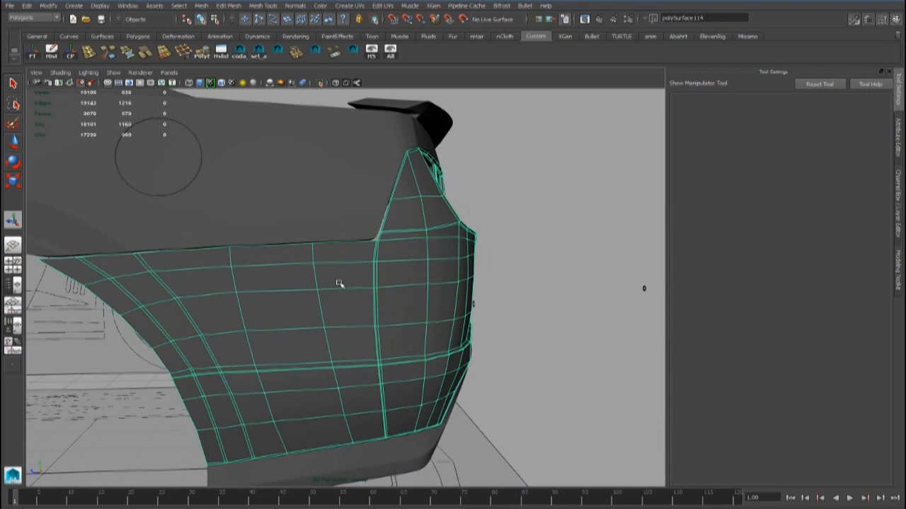
{"action": "scroll", "coordinate": [339, 284], "scroll_direction": "down", "scroll_amount": 2}
{"action": "middle_click_drag", "start_coordinate": [340, 284], "coordinate": [312, 312], "text": "alt"}
{"action": "left_click", "coordinate": [898, 178]}
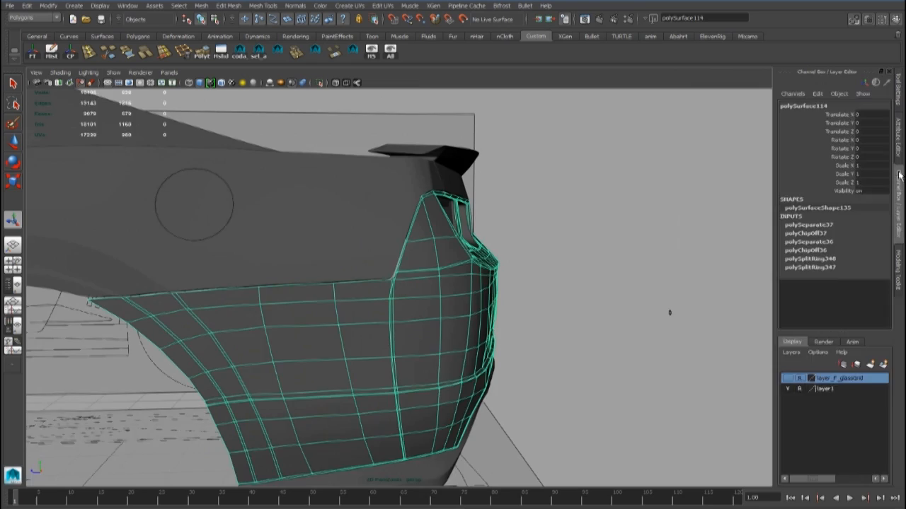
{"action": "left_click", "coordinate": [898, 139]}
{"action": "left_click_drag", "start_coordinate": [793, 236], "coordinate": [846, 237]}
- Compare the bumper's edges with the blueprint lines below the fuel cap in the perspective and side views
{"action": "scroll", "coordinate": [368, 304], "scroll_direction": "up", "scroll_amount": 4}
{"action": "middle_click_drag", "start_coordinate": [368, 304], "coordinate": [433, 261], "text": "alt"}
{"action": "left_click_drag", "start_coordinate": [433, 261], "coordinate": [438, 304], "text": "alt"}
{"action": "left_click", "coordinate": [368, 285]}
{"action": "left_click", "coordinate": [370, 287]}
{"action": "key", "text": "space"}
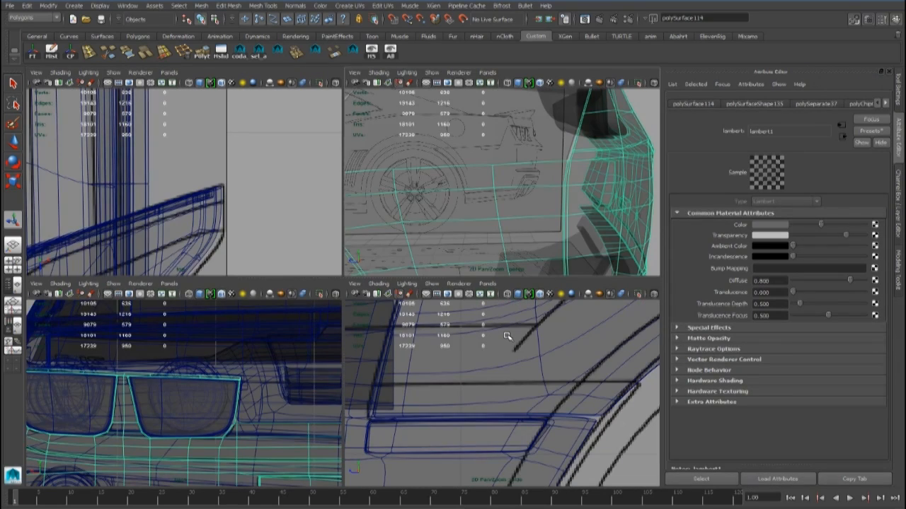
{"action": "key", "text": "space"}
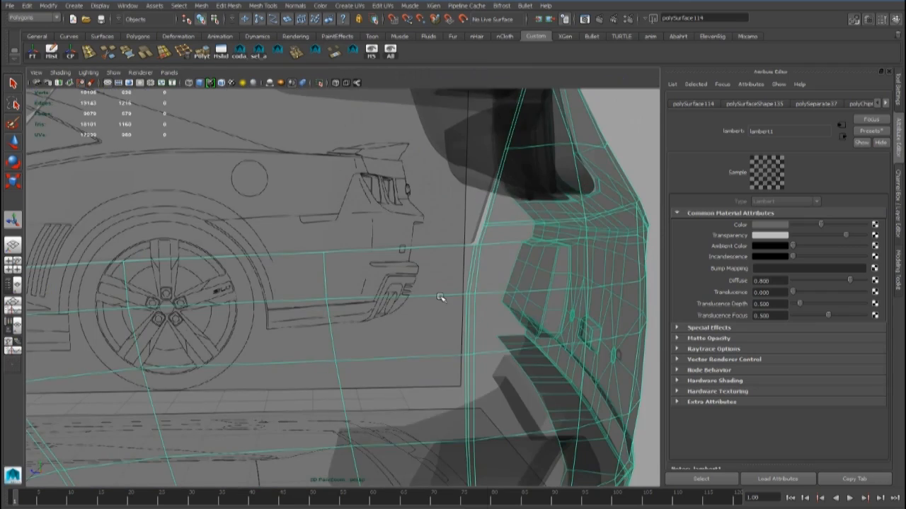
{"action": "scroll", "coordinate": [429, 364], "scroll_direction": "down", "scroll_amount": 4}
{"action": "key", "text": "space"}
{"action": "scroll", "coordinate": [505, 378], "scroll_direction": "down", "scroll_amount": 8}
{"action": "key", "text": "f"}
{"action": "key", "text": "space"}
{"action": "scroll", "coordinate": [364, 265], "scroll_direction": "up", "scroll_amount": 4}
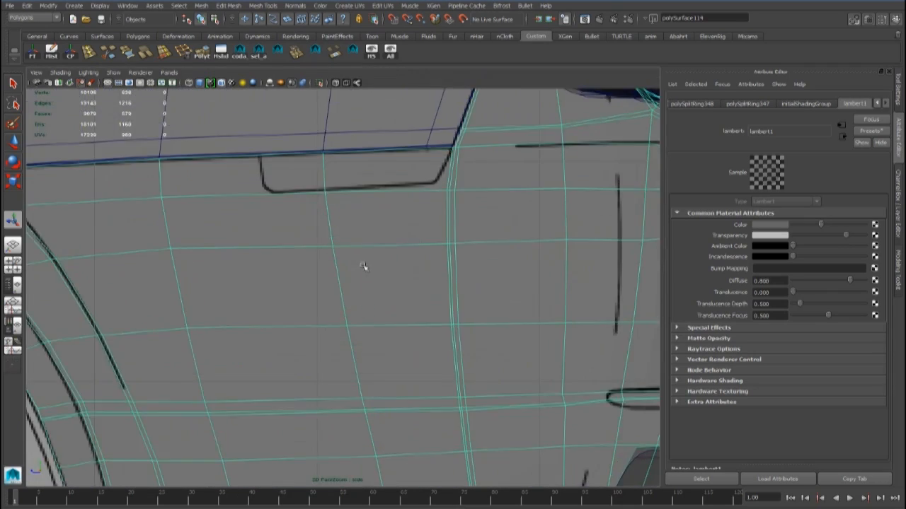
{"action": "scroll", "coordinate": [363, 265], "scroll_direction": "down", "scroll_amount": 4}
{"action": "middle_click_drag", "start_coordinate": [282, 291], "coordinate": [313, 322], "text": "alt"}
- Slide the quarter panel's vertical edge loop between the fuel cap and taillight slightly toward the wheel
{"action": "right_click_drag", "start_coordinate": [396, 208], "coordinate": [395, 184]}
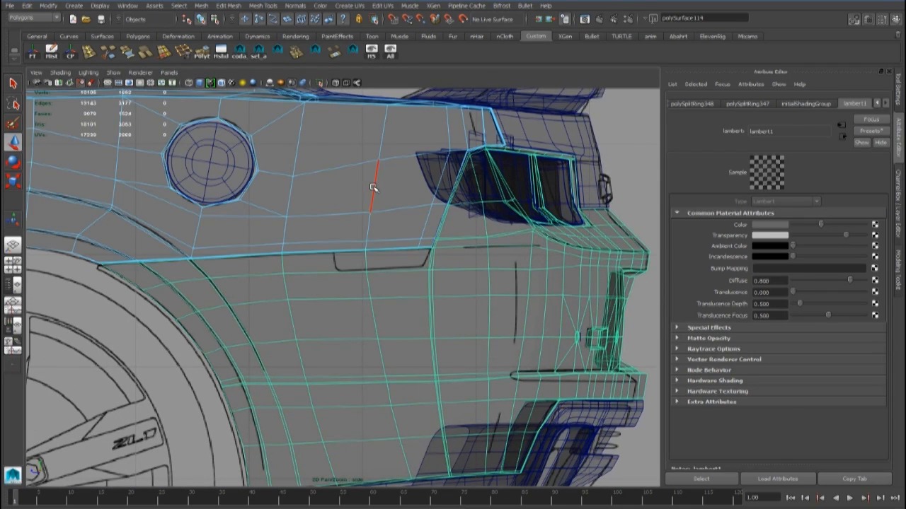
{"action": "double_click", "coordinate": [373, 187]}
{"action": "key", "text": "space"}
{"action": "key", "text": "space"}
{"action": "scroll", "coordinate": [407, 138], "scroll_direction": "up", "scroll_amount": 4}
{"action": "left_click_drag", "start_coordinate": [407, 137], "coordinate": [350, 271], "text": "alt"}
{"action": "double_click", "coordinate": [407, 297]}
{"action": "left_click_drag", "start_coordinate": [410, 212], "coordinate": [406, 245], "text": "alt"}
{"action": "left_click_drag", "start_coordinate": [340, 312], "coordinate": [324, 309], "text": "alt"}
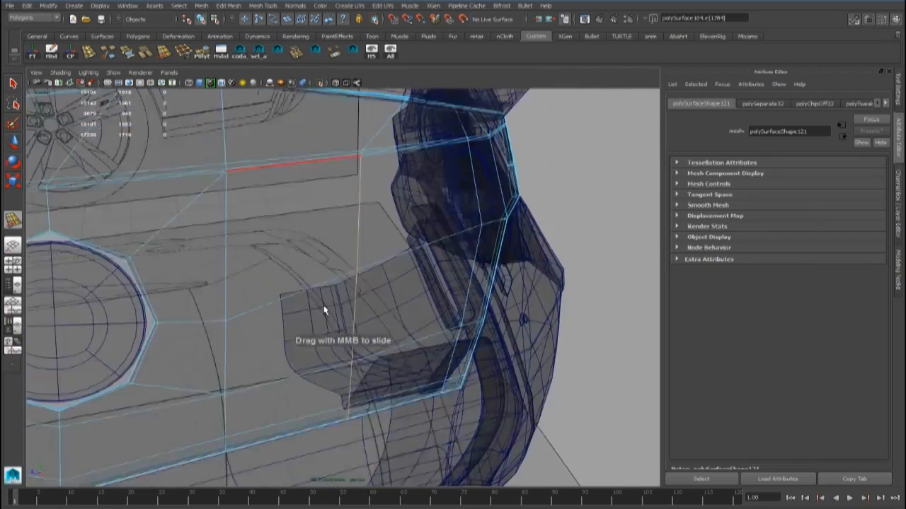
{"action": "key", "text": "space"}
{"action": "key", "text": "space"}
{"action": "middle_click_drag", "start_coordinate": [396, 238], "coordinate": [427, 238], "text": "alt"}
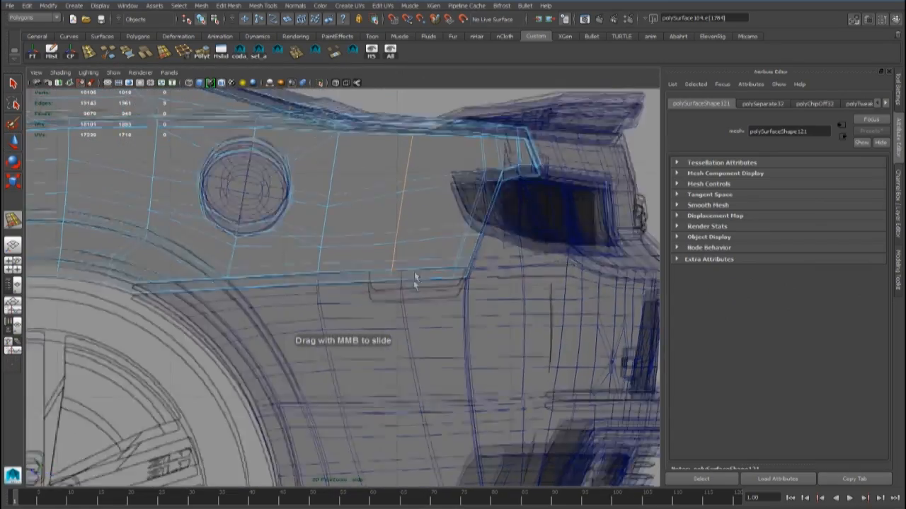
- Slide the bumper's matching vertical edge loop toward the wheel to line up with the quarter panel's edge loop
{"action": "right_click_drag", "start_coordinate": [409, 328], "coordinate": [409, 306]}
{"action": "double_click", "coordinate": [403, 324]}
{"action": "scroll", "coordinate": [403, 327], "scroll_direction": "down", "scroll_amount": 5}
{"action": "middle_click_drag", "start_coordinate": [403, 328], "coordinate": [419, 314], "text": "alt"}
{"action": "scroll", "coordinate": [419, 314], "scroll_direction": "up", "scroll_amount": 2}
{"action": "right_click_drag", "start_coordinate": [399, 262], "coordinate": [447, 228]}
{"action": "left_click", "coordinate": [424, 246]}
- Inspect the seam between quarter panel and bumper in the perspective and side views
{"action": "scroll", "coordinate": [424, 245], "scroll_direction": "up", "scroll_amount": 2}
{"action": "middle_click_drag", "start_coordinate": [425, 247], "coordinate": [383, 360], "text": "alt"}
{"action": "key", "text": "space"}
{"action": "key", "text": "space"}
{"action": "left_click_drag", "start_coordinate": [429, 222], "coordinate": [346, 247], "text": "alt"}
{"action": "scroll", "coordinate": [348, 244], "scroll_direction": "down", "scroll_amount": 3}
{"action": "key", "text": "space"}
{"action": "key", "text": "space"}
{"action": "middle_click_drag", "start_coordinate": [378, 398], "coordinate": [360, 346], "text": "alt"}
- Select the bumper and insert a supporting edge loop just below its upper border along the quarter panel seam
{"action": "right_click_drag", "start_coordinate": [375, 289], "coordinate": [376, 291]}
{"action": "scroll", "coordinate": [376, 293], "scroll_direction": "up", "scroll_amount": 2}
{"action": "left_click", "coordinate": [376, 296]}
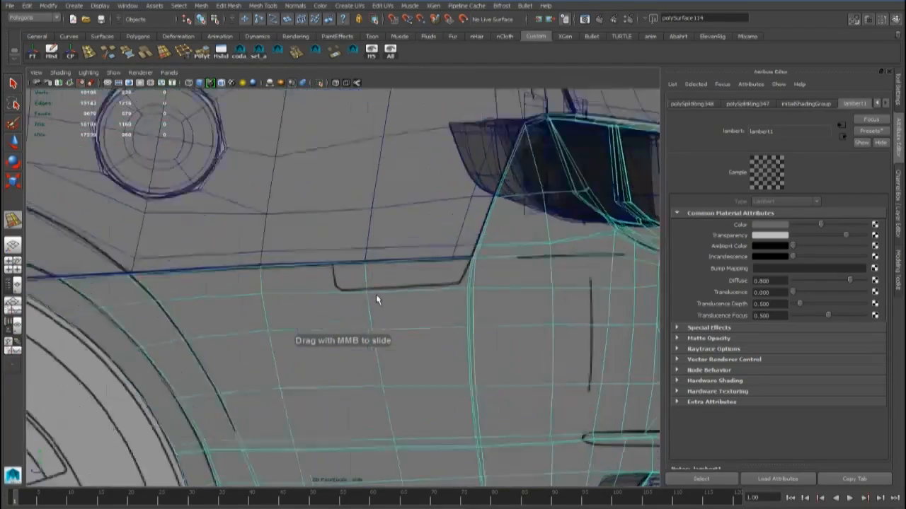
{"action": "middle_click_drag", "start_coordinate": [376, 299], "coordinate": [373, 239], "text": "alt"}
{"action": "right_click_drag", "start_coordinate": [377, 238], "coordinate": [376, 217]}
{"action": "scroll", "coordinate": [373, 260], "scroll_direction": "down", "scroll_amount": 4}
{"action": "right_click_drag", "start_coordinate": [373, 259], "coordinate": [394, 253]}
{"action": "scroll", "coordinate": [353, 245], "scroll_direction": "up", "scroll_amount": 4}
{"action": "scroll", "coordinate": [353, 246], "scroll_direction": "up", "scroll_amount": 1}
{"action": "middle_click_drag", "start_coordinate": [352, 246], "coordinate": [343, 304], "text": "alt"}
{"action": "scroll", "coordinate": [341, 303], "scroll_direction": "up", "scroll_amount": 4}
{"action": "left_click_drag", "start_coordinate": [336, 284], "coordinate": [338, 276]}
{"action": "middle_click_drag", "start_coordinate": [338, 276], "coordinate": [382, 274], "text": "alt"}
{"action": "scroll", "coordinate": [353, 273], "scroll_direction": "up", "scroll_amount": 4}
- Cut down the front side of the blueprint's notch outline from the bumper's upper border and connect its corner to the nearest vertex ahead
{"action": "right_click_drag", "start_coordinate": [297, 260], "coordinate": [295, 263], "text": "shift"}
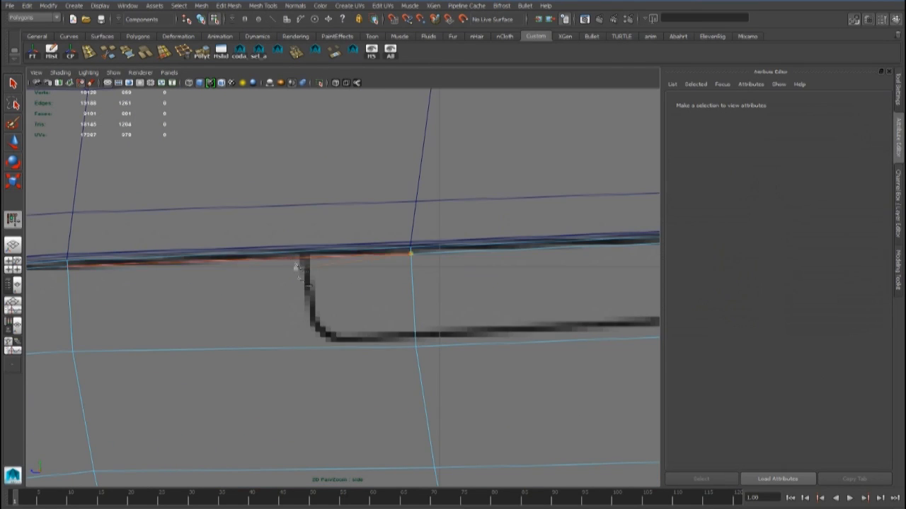
{"action": "scroll", "coordinate": [297, 262], "scroll_direction": "up", "scroll_amount": 2}
{"action": "left_click", "coordinate": [437, 241]}
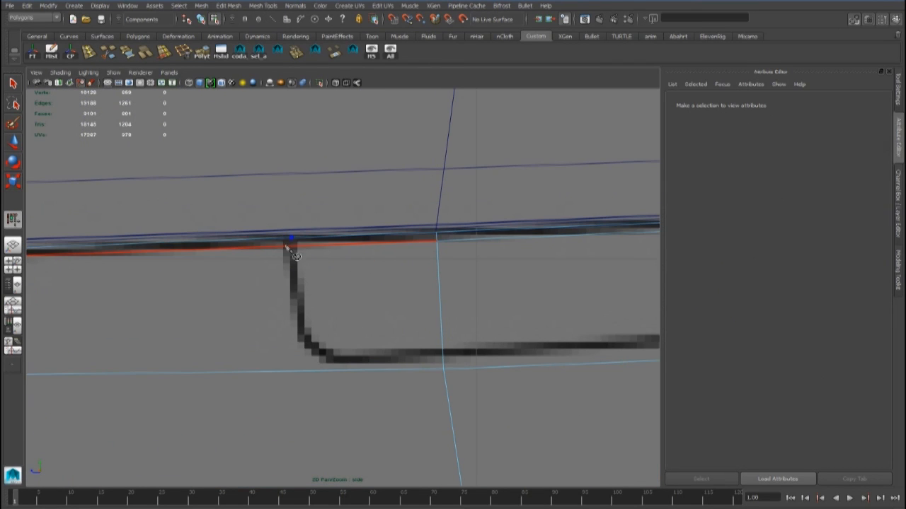
{"action": "middle_click_drag", "start_coordinate": [303, 335], "coordinate": [574, 324], "text": "alt"}
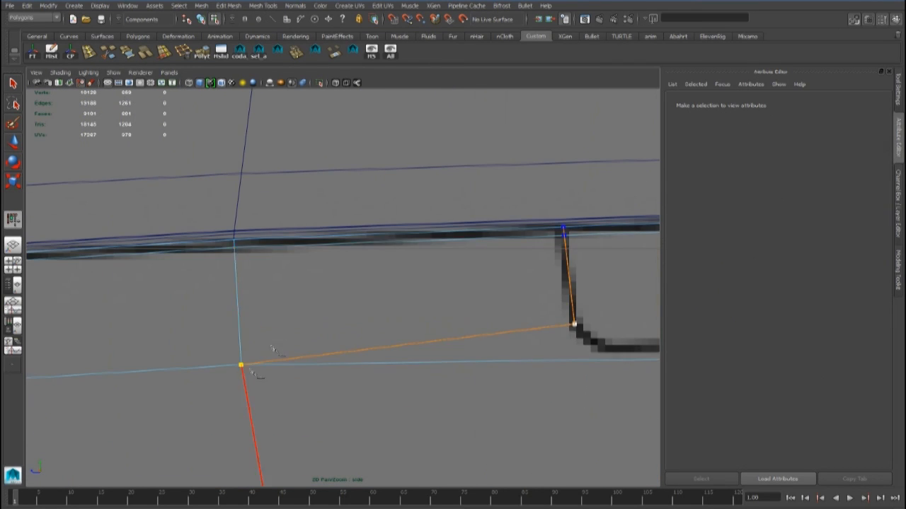
{"action": "left_click", "coordinate": [243, 381]}
{"action": "right_click", "coordinate": [244, 384]}
- Cut along the notch outline's rounded corner, lower line and slanted rear side up to the border, connecting its corners to the surrounding edges
{"action": "left_click", "coordinate": [574, 324]}
{"action": "middle_click_drag", "start_coordinate": [489, 298], "coordinate": [230, 292], "text": "alt"}
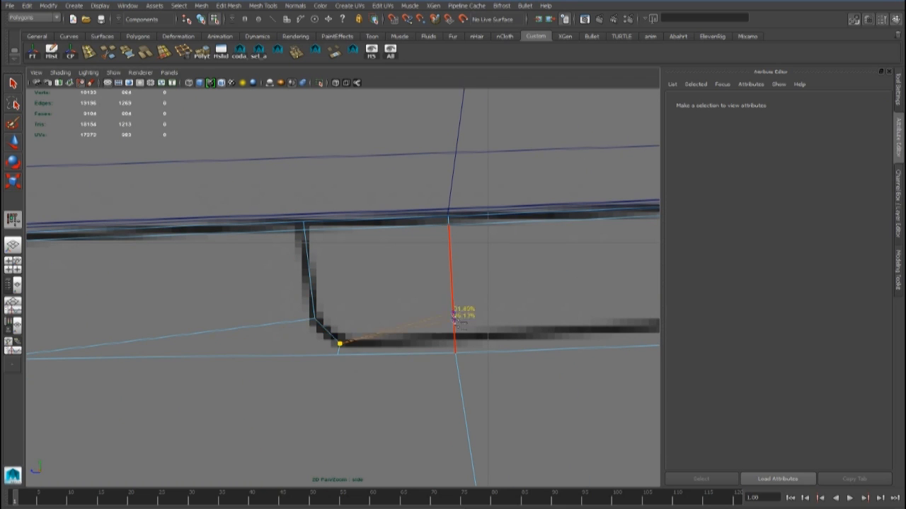
{"action": "left_click", "coordinate": [454, 341]}
{"action": "middle_click_drag", "start_coordinate": [455, 341], "coordinate": [136, 340], "text": "alt"}
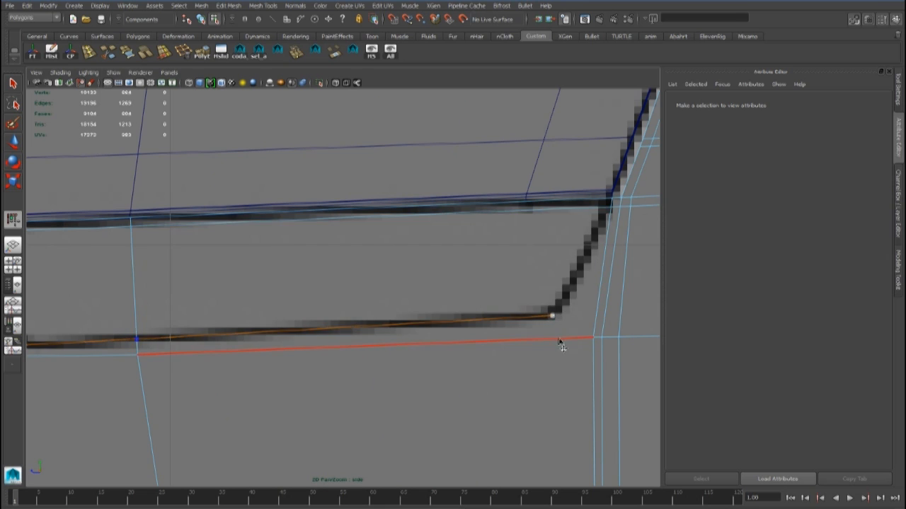
{"action": "middle_click_drag", "start_coordinate": [387, 272], "coordinate": [336, 287], "text": "alt"}
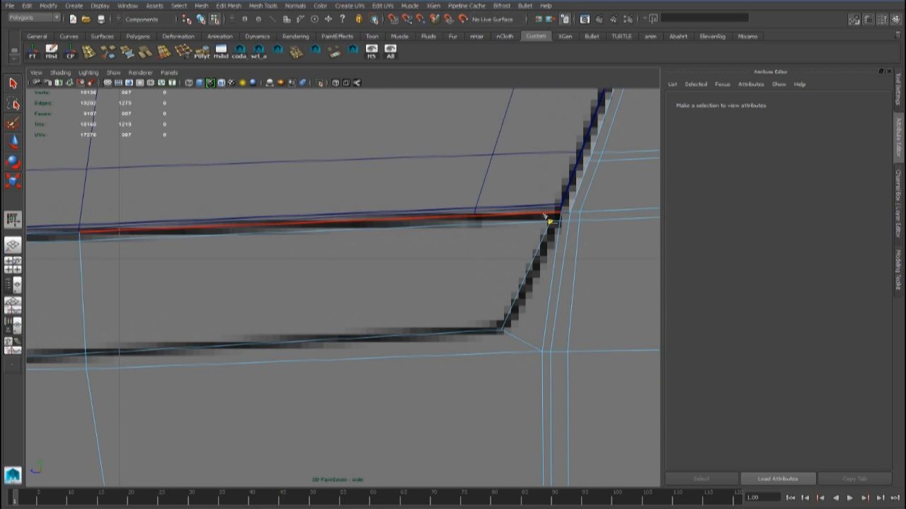
{"action": "middle_click_drag", "start_coordinate": [312, 269], "coordinate": [515, 246], "text": "alt"}
{"action": "key", "text": "q"}
- Select the row of vertices along the rear bumper's lower ledge and adjust its height to follow the blueprint
{"action": "scroll", "coordinate": [325, 295], "scroll_direction": "down", "scroll_amount": 10}
{"action": "scroll", "coordinate": [314, 243], "scroll_direction": "up", "scroll_amount": 7}
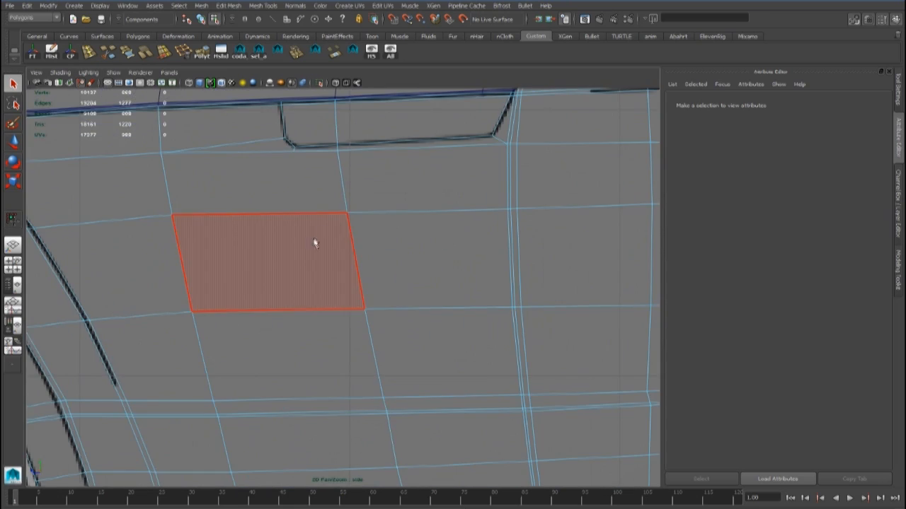
{"action": "scroll", "coordinate": [378, 319], "scroll_direction": "down", "scroll_amount": 10}
{"action": "scroll", "coordinate": [379, 324], "scroll_direction": "up", "scroll_amount": 12}
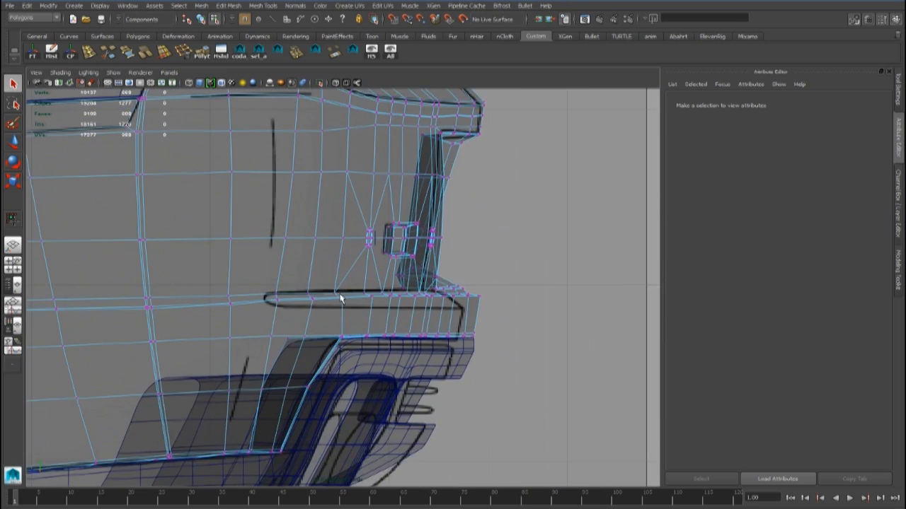
{"action": "left_click", "coordinate": [277, 303]}
{"action": "key", "text": "w"}
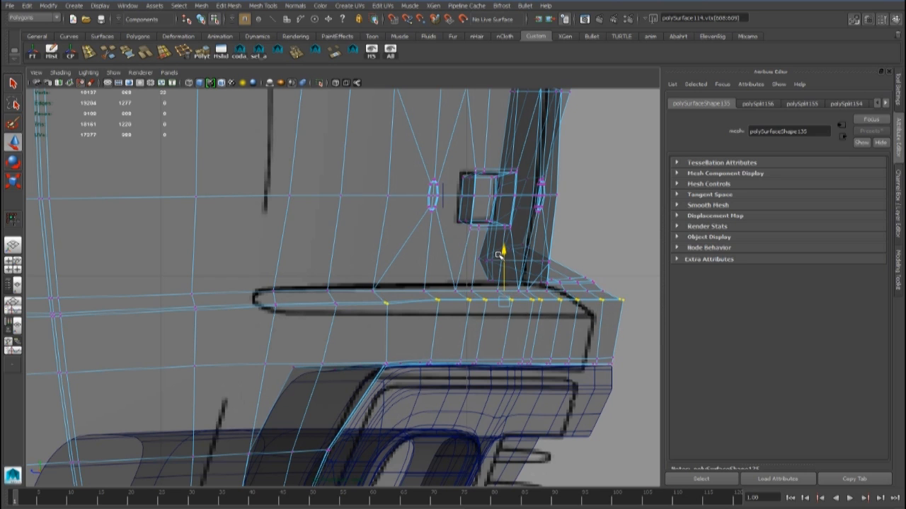
{"action": "middle_click_drag", "start_coordinate": [270, 219], "coordinate": [377, 241], "text": "alt"}
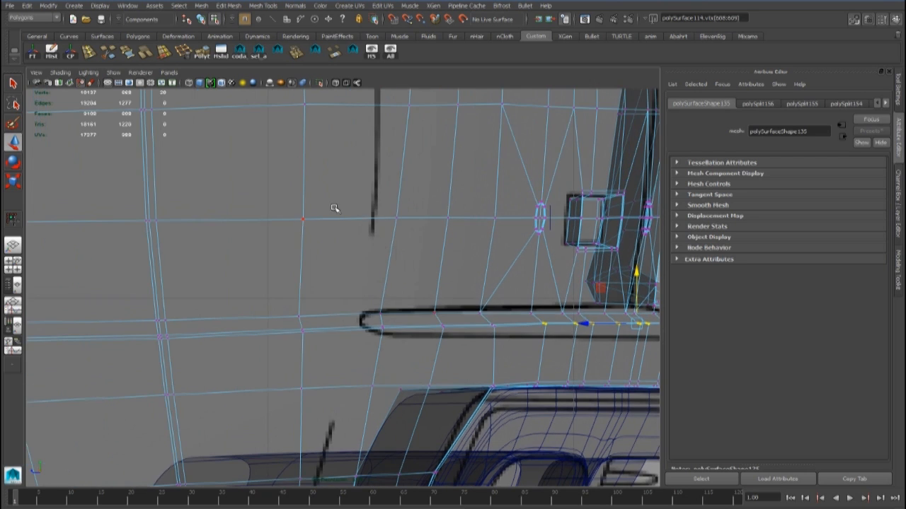
- Insert a vertical edge loop through the bumper's side just below the notch outline's front corner
{"action": "key", "text": "F8"}
{"action": "right_click_drag", "start_coordinate": [352, 259], "coordinate": [234, 241], "text": "alt"}
{"action": "left_click", "coordinate": [88, 52]}
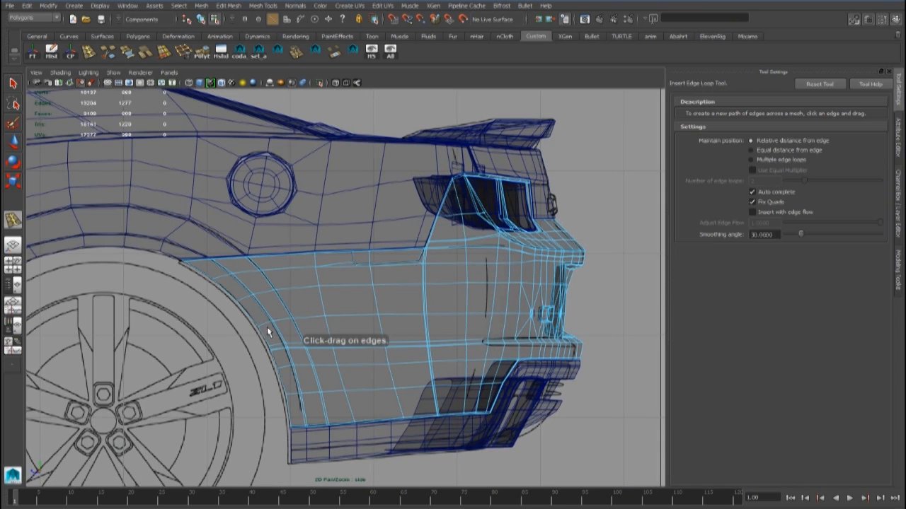
{"action": "left_click_drag", "start_coordinate": [357, 318], "coordinate": [358, 319]}
- Cut an edge from the notch outline's rounded front corner down to the inserted vertical edge loop
{"action": "key", "text": "space"}
{"action": "left_click_drag", "start_coordinate": [325, 257], "coordinate": [378, 272], "text": "alt"}
{"action": "right_click_drag", "start_coordinate": [378, 270], "coordinate": [358, 272], "text": "shift"}
{"action": "left_click", "coordinate": [357, 272]}
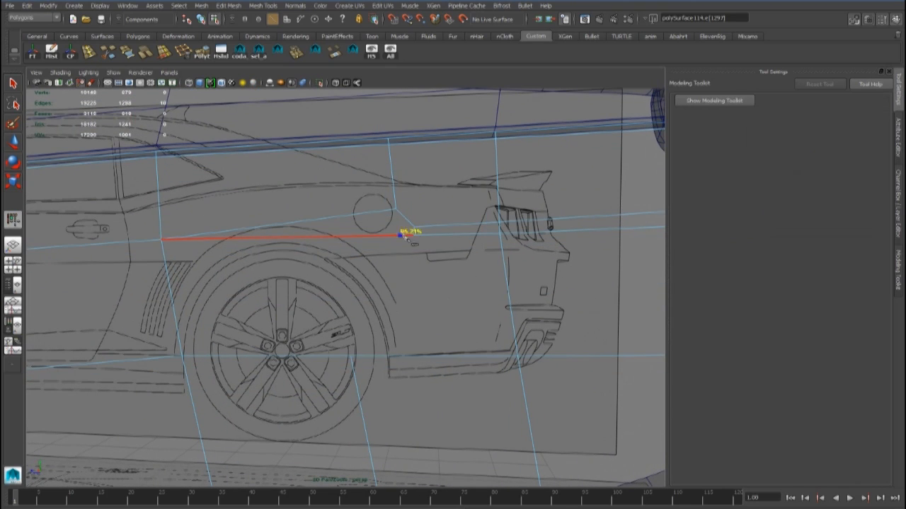
{"action": "left_click", "coordinate": [352, 355]}
{"action": "right_click", "coordinate": [352, 356]}
- Select the two faces inside the notch outline, extrude them and scale them slightly inward, and start a second extrusion
{"action": "scroll", "coordinate": [371, 324], "scroll_direction": "down", "scroll_amount": 3}
{"action": "left_click_drag", "start_coordinate": [373, 324], "coordinate": [396, 327], "text": "alt"}
{"action": "middle_click_drag", "start_coordinate": [387, 329], "coordinate": [384, 302], "text": "alt"}
{"action": "scroll", "coordinate": [326, 374], "scroll_direction": "up", "scroll_amount": 4}
{"action": "key", "text": "q"}
{"action": "right_click_drag", "start_coordinate": [384, 301], "coordinate": [384, 326]}
{"action": "left_click_drag", "start_coordinate": [384, 324], "coordinate": [352, 304], "text": "alt"}
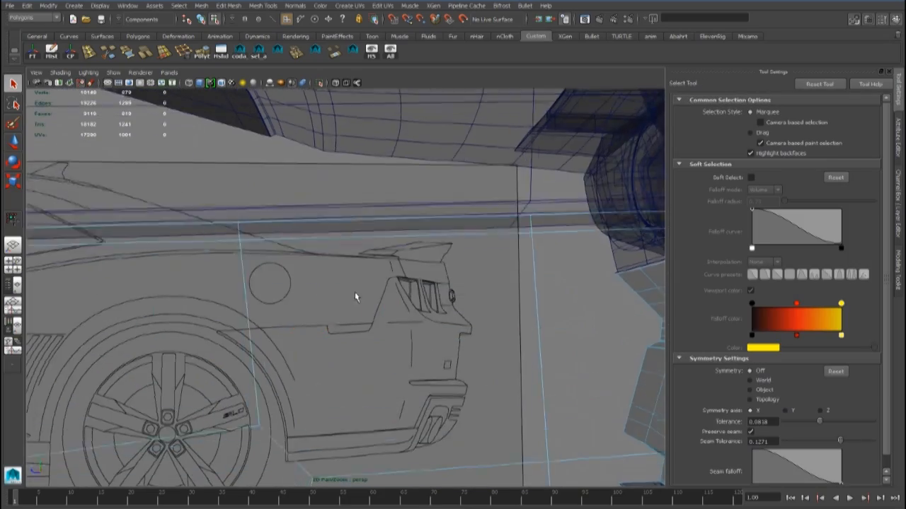
{"action": "left_click", "coordinate": [382, 304]}
{"action": "left_click_drag", "start_coordinate": [512, 296], "coordinate": [344, 248], "text": "alt"}
{"action": "key", "text": "ctrl+e"}
{"action": "key", "text": "r"}
{"action": "left_click_drag", "start_coordinate": [424, 292], "coordinate": [458, 296], "text": "alt"}
{"action": "key", "text": "ctrl+e"}
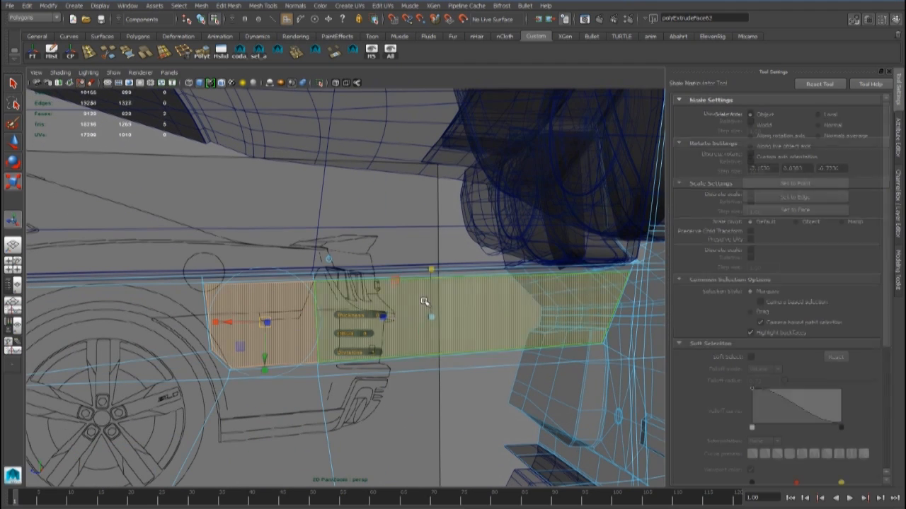
- Push the notch faces into the bumper and extrude them again with a slightly scaled inset
{"action": "left_click_drag", "start_coordinate": [424, 299], "coordinate": [504, 345], "text": "alt"}
{"action": "key", "text": "w"}
{"action": "key", "text": "ctrl+e"}
{"action": "left_click_drag", "start_coordinate": [529, 343], "coordinate": [415, 337], "text": "alt"}
{"action": "key", "text": "ctrl+e"}
{"action": "key", "text": "r"}
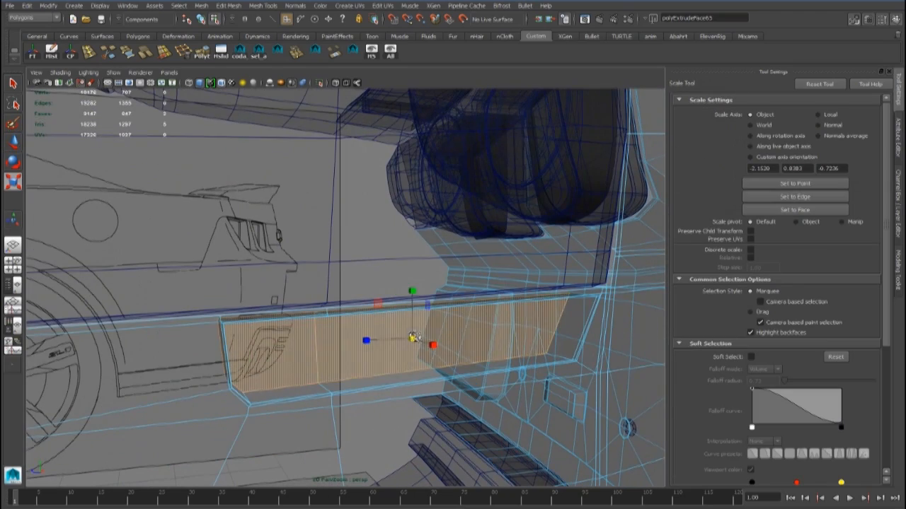
- Deepen the notch with further extrusions moved into the bumper and add a scaled extrusion at its back wall
{"action": "left_click_drag", "start_coordinate": [410, 292], "coordinate": [443, 322], "text": "alt"}
{"action": "key", "text": "ctrl+e"}
{"action": "key", "text": "w"}
{"action": "key", "text": "ctrl+e"}
{"action": "key", "text": "w"}
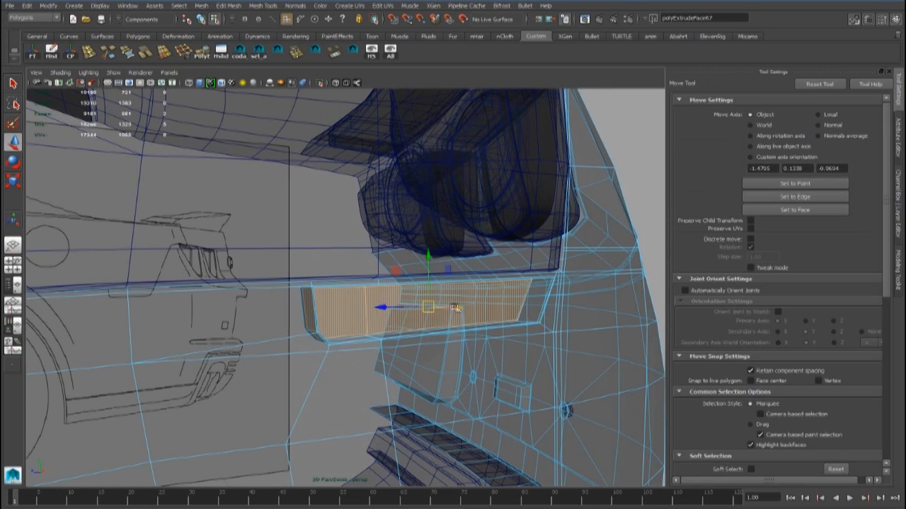
{"action": "left_click_drag", "start_coordinate": [472, 312], "coordinate": [422, 330], "text": "alt"}
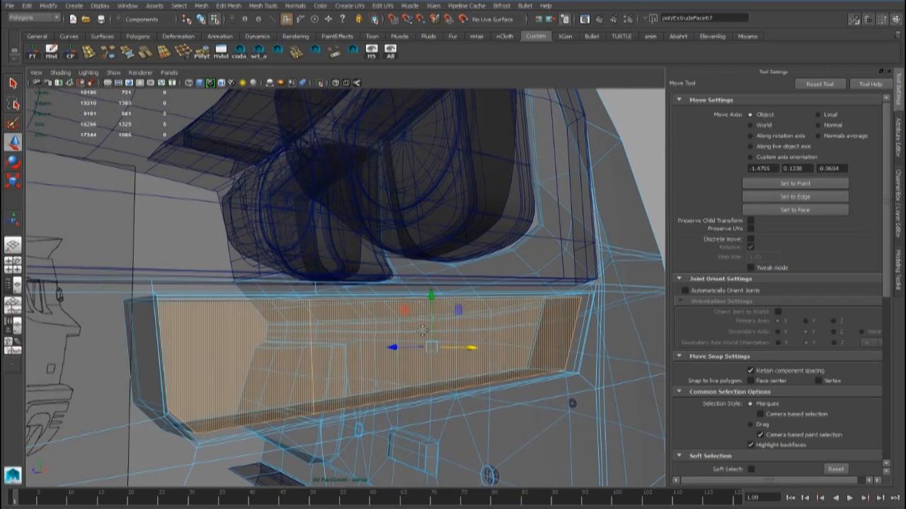
{"action": "left_click_drag", "start_coordinate": [474, 347], "coordinate": [435, 364], "text": "alt"}
{"action": "key", "text": "ctrl+e"}
{"action": "key", "text": "r"}
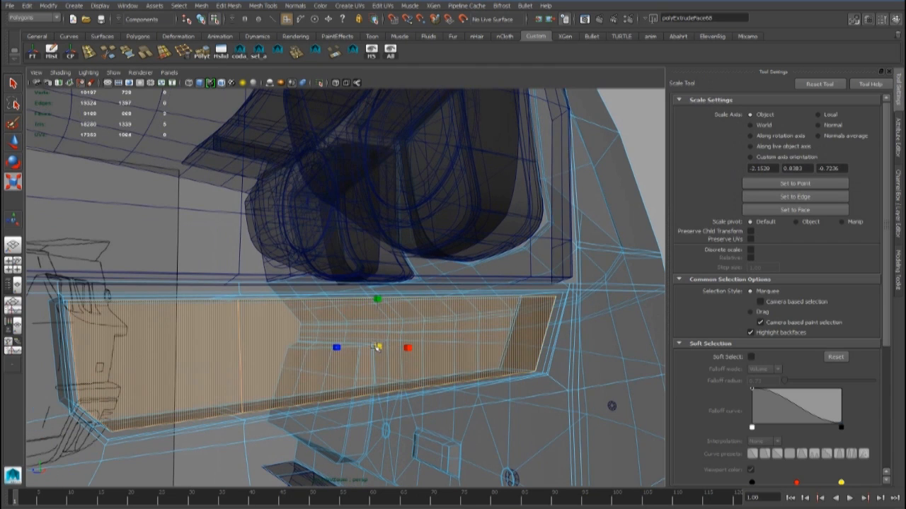
- Select the notch's back faces, extract them from the bumper and separate them into their own object
{"action": "right_click_drag", "start_coordinate": [214, 309], "coordinate": [260, 290]}
{"action": "middle_click_drag", "start_coordinate": [266, 329], "coordinate": [312, 333], "text": "alt"}
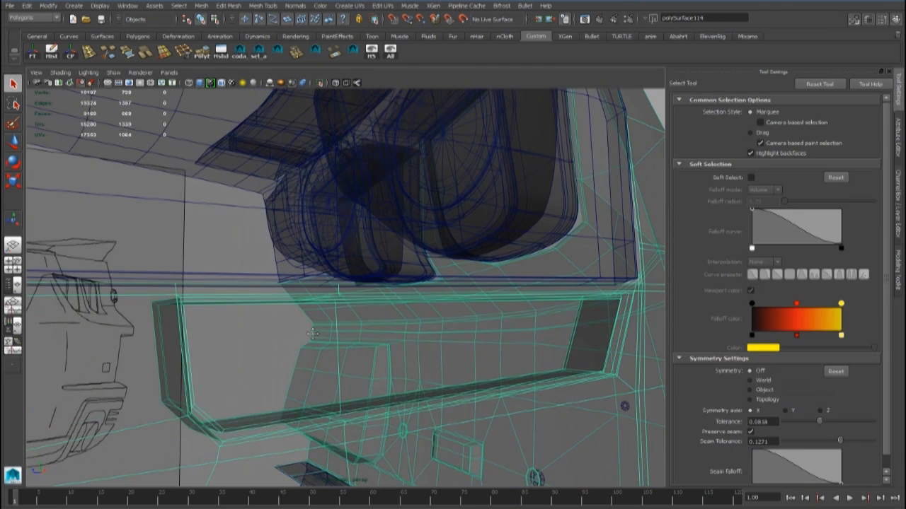
{"action": "left_click", "coordinate": [295, 342]}
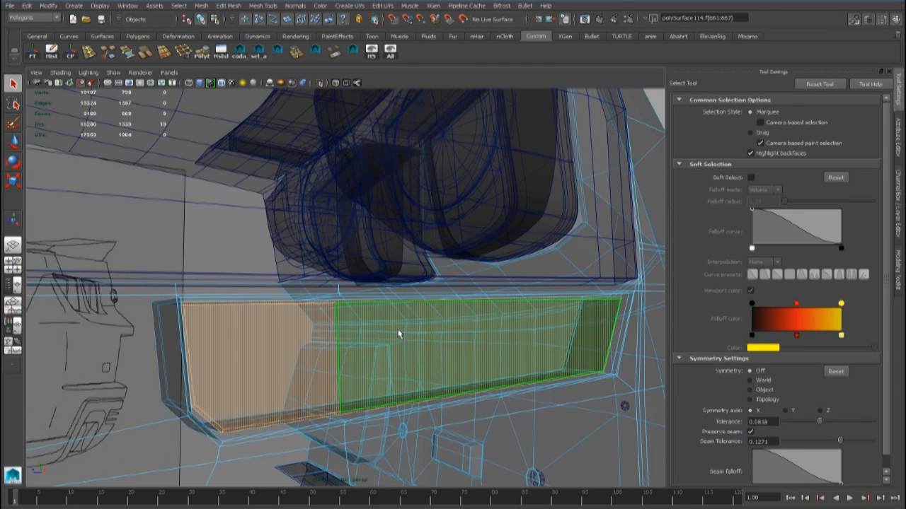
{"action": "left_click", "coordinate": [398, 327], "text": "shift"}
{"action": "left_click_drag", "start_coordinate": [398, 327], "coordinate": [333, 311], "text": "alt"}
{"action": "left_click", "coordinate": [202, 6]}
{"action": "left_click", "coordinate": [212, 42]}
- Isolate the bumper and insert supporting edge loops around the notch opening's borders
{"action": "left_click_drag", "start_coordinate": [234, 260], "coordinate": [289, 259], "text": "alt"}
{"action": "right_click_drag", "start_coordinate": [336, 302], "coordinate": [377, 292]}
{"action": "left_click", "coordinate": [364, 359]}
{"action": "key", "text": "ctrl+1"}
{"action": "left_click_drag", "start_coordinate": [323, 351], "coordinate": [325, 301], "text": "alt"}
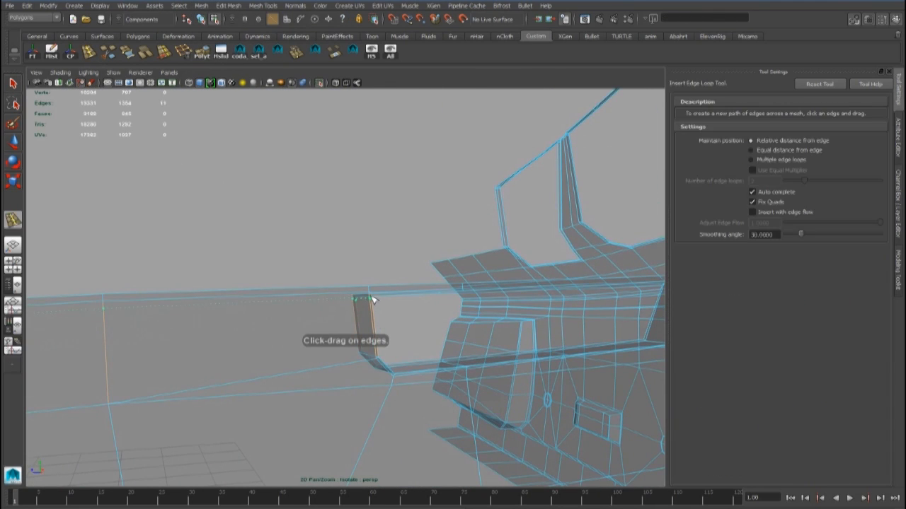
{"action": "left_click_drag", "start_coordinate": [391, 322], "coordinate": [436, 338], "text": "alt"}
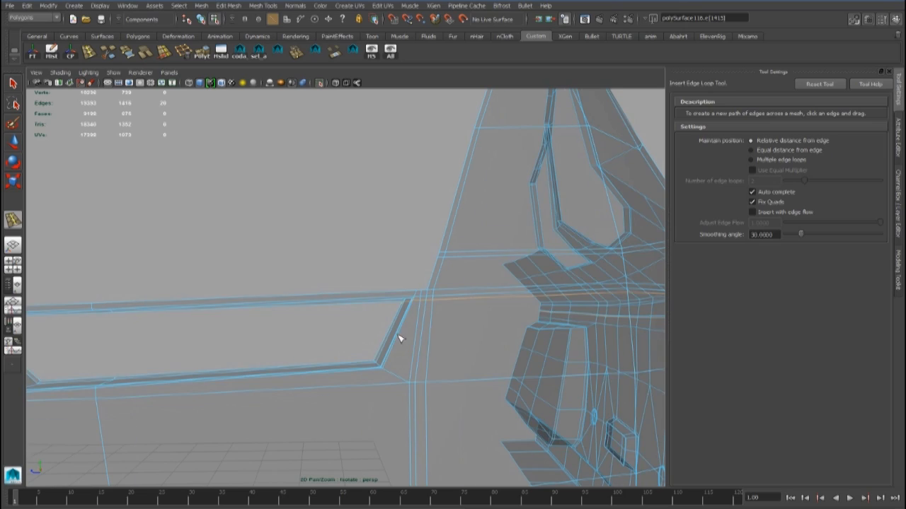
- Insert a final supporting edge loop beside the notch's slanted end and return the isolated bumper to the full model
{"action": "left_click_drag", "start_coordinate": [386, 369], "coordinate": [384, 367]}
{"action": "left_click_drag", "start_coordinate": [384, 366], "coordinate": [407, 307], "text": "alt"}
{"action": "key", "text": "q"}
{"action": "right_click_drag", "start_coordinate": [277, 303], "coordinate": [324, 290]}
{"action": "left_click", "coordinate": [354, 246]}
{"action": "left_click_drag", "start_coordinate": [353, 247], "coordinate": [347, 327], "text": "alt"}
{"action": "scroll", "coordinate": [378, 326], "scroll_direction": "up", "scroll_amount": 5}
{"action": "left_click", "coordinate": [320, 83]}
{"action": "scroll", "coordinate": [401, 333], "scroll_direction": "up", "scroll_amount": 4}
- Isolate the separated notch piece and check its smoothed preview before returning to the unsmoothed display
{"action": "left_click", "coordinate": [402, 333]}
{"action": "scroll", "coordinate": [417, 333], "scroll_direction": "down", "scroll_amount": 3}
{"action": "scroll", "coordinate": [322, 331], "scroll_direction": "up", "scroll_amount": 5}
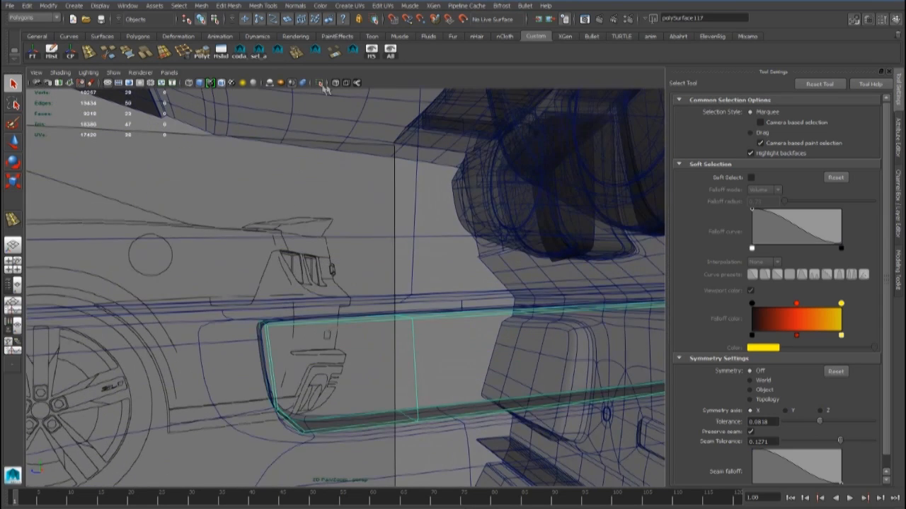
{"action": "left_click", "coordinate": [322, 84]}
{"action": "key", "text": "3"}
{"action": "key", "text": "1"}
{"action": "middle_click_drag", "start_coordinate": [343, 318], "coordinate": [326, 329], "text": "alt"}
- Insert supporting edge loops close to both ends and along the long borders of the notch piece
{"action": "left_click", "coordinate": [88, 52]}
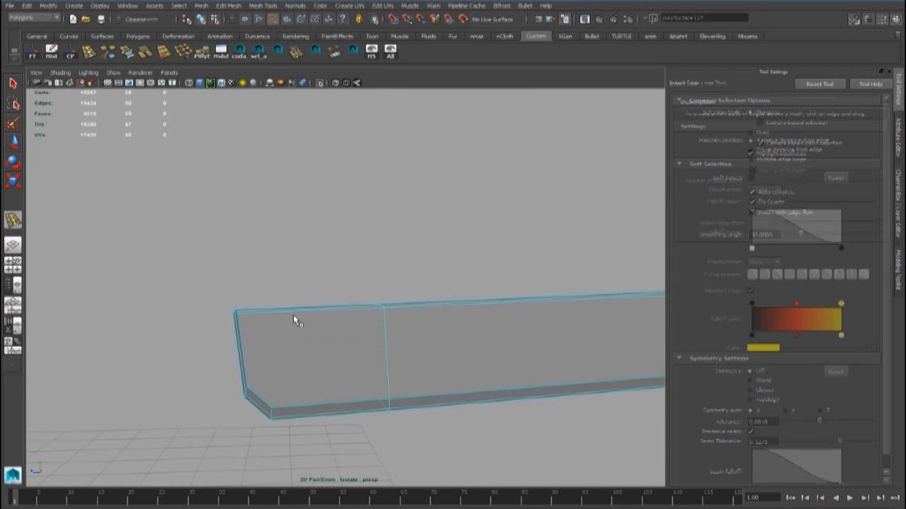
{"action": "scroll", "coordinate": [293, 315], "scroll_direction": "up", "scroll_amount": 3}
{"action": "left_click_drag", "start_coordinate": [293, 314], "coordinate": [272, 306], "text": "alt"}
{"action": "left_click_drag", "start_coordinate": [192, 246], "coordinate": [176, 245]}
{"action": "scroll", "coordinate": [297, 298], "scroll_direction": "down", "scroll_amount": 3}
{"action": "middle_click_drag", "start_coordinate": [623, 340], "coordinate": [472, 323], "text": "alt"}
{"action": "left_click_drag", "start_coordinate": [427, 303], "coordinate": [430, 301]}
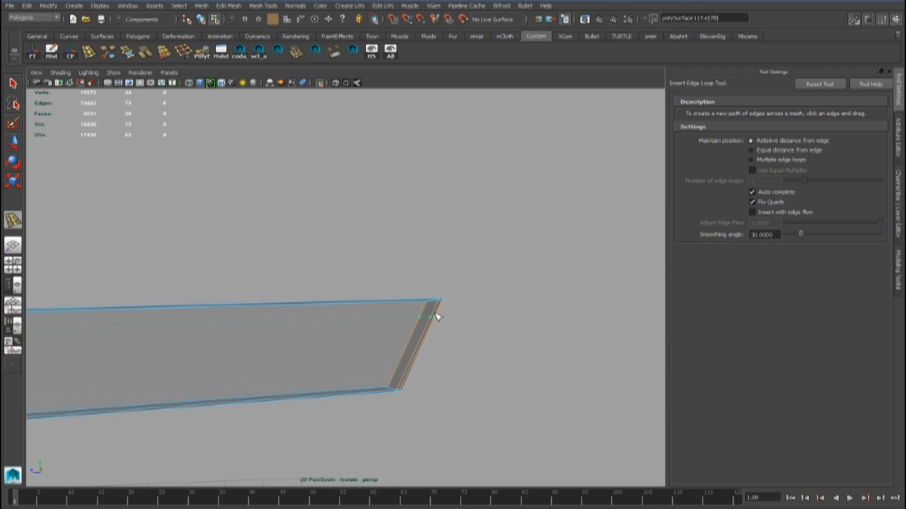
{"action": "left_click_drag", "start_coordinate": [423, 346], "coordinate": [406, 394]}
{"action": "scroll", "coordinate": [406, 394], "scroll_direction": "down", "scroll_amount": 3}
{"action": "middle_click_drag", "start_coordinate": [134, 360], "coordinate": [314, 319], "text": "alt"}
{"action": "scroll", "coordinate": [329, 364], "scroll_direction": "up", "scroll_amount": 5}
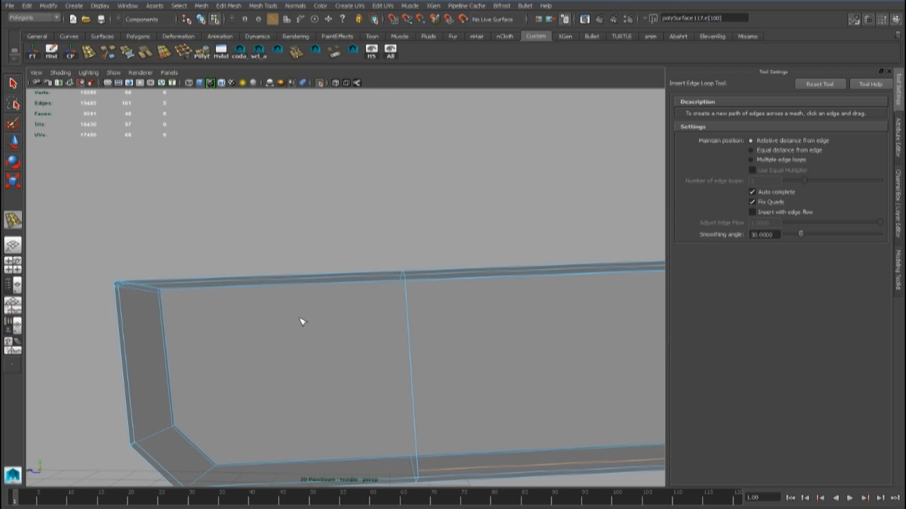
- Cut edges with Multi-Cut along the lower and upper borders of the notch piece's back wall, joining existing vertices
{"action": "middle_click_drag", "start_coordinate": [471, 389], "coordinate": [404, 311], "text": "alt"}
{"action": "scroll", "coordinate": [373, 330], "scroll_direction": "down", "scroll_amount": 4}
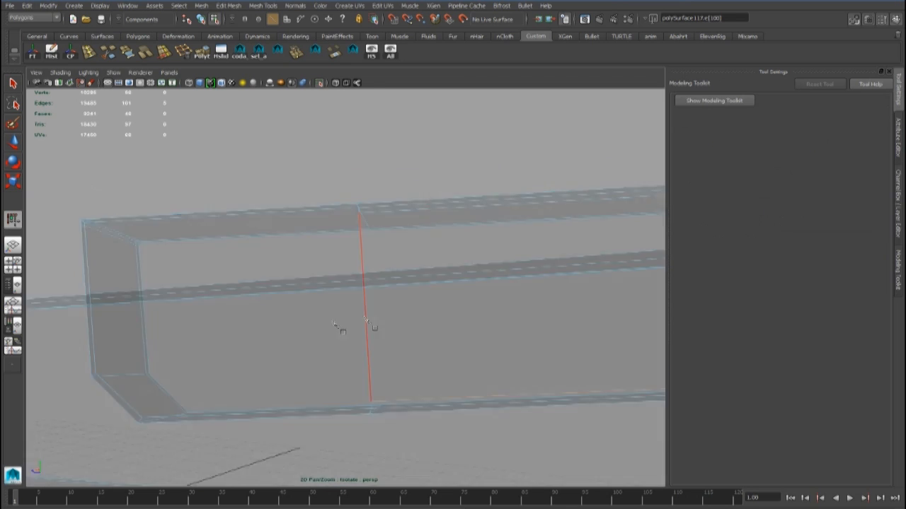
{"action": "left_click_drag", "start_coordinate": [341, 330], "coordinate": [390, 337], "text": "alt"}
{"action": "scroll", "coordinate": [390, 338], "scroll_direction": "up", "scroll_amount": 4}
{"action": "scroll", "coordinate": [368, 285], "scroll_direction": "up", "scroll_amount": 4}
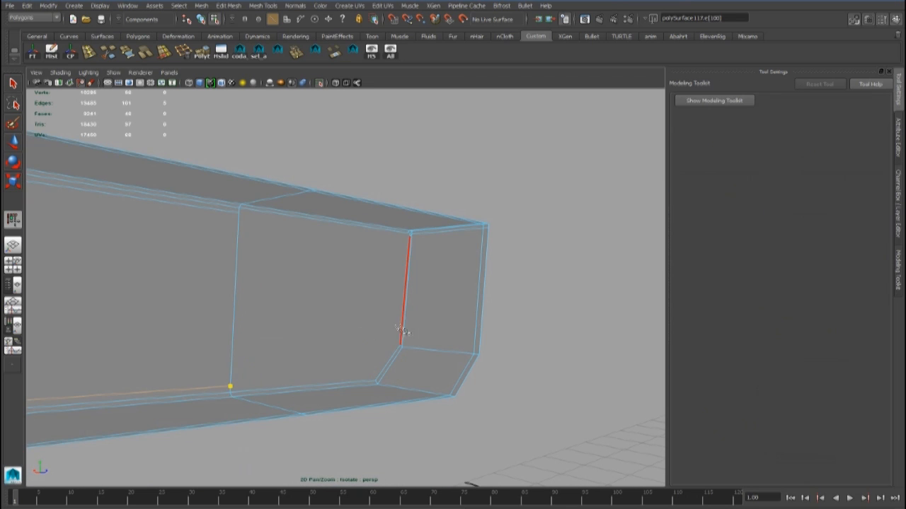
{"action": "key", "text": "q"}
{"action": "scroll", "coordinate": [311, 283], "scroll_direction": "up", "scroll_amount": 3}
{"action": "left_click_drag", "start_coordinate": [453, 290], "coordinate": [394, 283], "text": "alt"}
{"action": "right_click_drag", "start_coordinate": [477, 275], "coordinate": [426, 273], "text": "shift"}
{"action": "left_click", "coordinate": [391, 240]}
{"action": "left_click_drag", "start_coordinate": [424, 312], "coordinate": [607, 290], "text": "alt"}
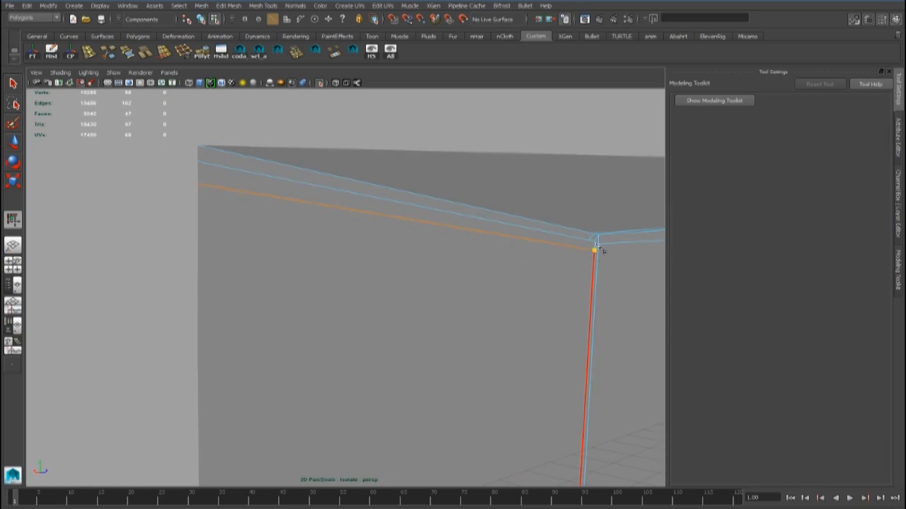
{"action": "left_click", "coordinate": [595, 251]}
{"action": "right_click_drag", "start_coordinate": [555, 287], "coordinate": [354, 312], "text": "alt"}
{"action": "left_click_drag", "start_coordinate": [354, 311], "coordinate": [138, 198], "text": "alt"}
- Finish cutting, bring back the full model and hide the wireframe overlay on the shaded objects
{"action": "key", "text": "q"}
{"action": "key", "text": "F8"}
{"action": "left_click", "coordinate": [472, 269]}
{"action": "left_click", "coordinate": [322, 85]}
{"action": "left_click_drag", "start_coordinate": [382, 319], "coordinate": [473, 316], "text": "alt"}
{"action": "scroll", "coordinate": [467, 276], "scroll_direction": "up", "scroll_amount": 3}
{"action": "mouse_move", "coordinate": [467, 269]}
{"action": "left_mouse_down", "text": "alt"}
{"action": "mouse_move", "coordinate": [433, 259]}
{"action": "mouse_move", "coordinate": [456, 256]}
{"action": "left_mouse_up", "text": "alt"}
{"action": "left_click", "coordinate": [222, 82]}
{"action": "scroll", "coordinate": [318, 212], "scroll_direction": "down", "scroll_amount": 4}
{"action": "mouse_move", "coordinate": [325, 219]}
{"action": "left_mouse_down", "text": "alt"}
{"action": "mouse_move", "coordinate": [385, 274]}
{"action": "mouse_move", "coordinate": [358, 251]}
{"action": "left_mouse_up", "text": "alt"}
{"action": "left_click", "coordinate": [473, 270]}
{"action": "scroll", "coordinate": [424, 262], "scroll_direction": "down", "scroll_amount": 4}
- Set the transparency of the car body's lambert1 material to fully opaque
{"action": "left_click", "coordinate": [899, 205]}
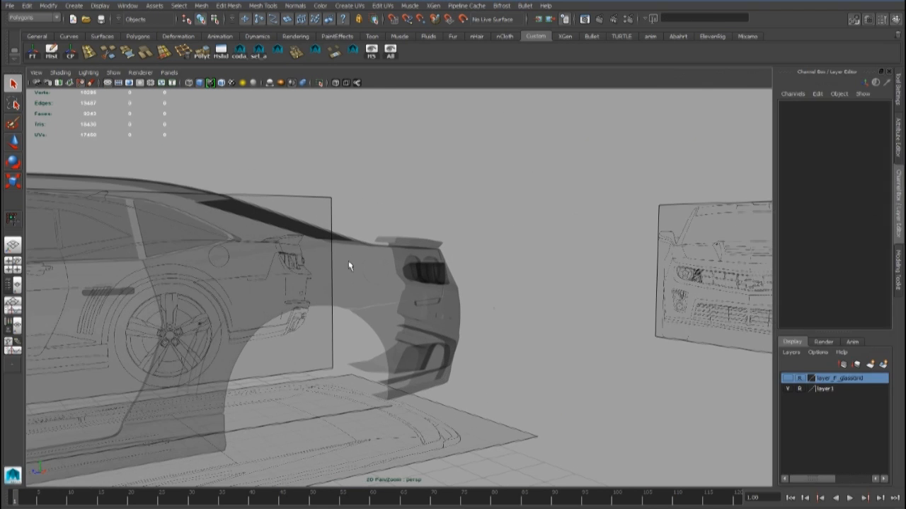
{"action": "left_click", "coordinate": [351, 251]}
{"action": "left_click", "coordinate": [897, 142]}
{"action": "left_click_drag", "start_coordinate": [845, 235], "coordinate": [792, 235]}
{"action": "left_click", "coordinate": [366, 182]}
{"action": "scroll", "coordinate": [375, 195], "scroll_direction": "up", "scroll_amount": 2}
{"action": "mouse_move", "coordinate": [392, 207]}
{"action": "left_mouse_down", "text": "alt"}
{"action": "mouse_move", "coordinate": [261, 224]}
{"action": "mouse_move", "coordinate": [402, 218]}
{"action": "left_mouse_up", "text": "alt"}
{"action": "scroll", "coordinate": [315, 255], "scroll_direction": "up", "scroll_amount": 5}
{"action": "left_click_drag", "start_coordinate": [316, 255], "coordinate": [372, 248], "text": "alt"}
{"action": "scroll", "coordinate": [372, 248], "scroll_direction": "up", "scroll_amount": 2}
{"action": "left_click", "coordinate": [347, 216]}
{"action": "right_click_drag", "start_coordinate": [341, 210], "coordinate": [295, 206]}
{"action": "left_click_drag", "start_coordinate": [201, 175], "coordinate": [257, 222]}
{"action": "left_click_drag", "start_coordinate": [245, 166], "coordinate": [382, 209], "text": "shift"}
{"action": "left_click_drag", "start_coordinate": [382, 209], "coordinate": [265, 150], "text": "alt"}
{"action": "key", "text": "w"}
{"action": "right_click_drag", "start_coordinate": [407, 195], "coordinate": [450, 161]}
{"action": "left_click", "coordinate": [236, 289]}
- Examine the rear bumper's edge flow below the side notch and its fit against the rear quarter panel
{"action": "scroll", "coordinate": [238, 289], "scroll_direction": "down", "scroll_amount": 5}
{"action": "left_click_drag", "start_coordinate": [396, 286], "coordinate": [318, 263], "text": "alt"}
{"action": "scroll", "coordinate": [354, 304], "scroll_direction": "up", "scroll_amount": 5}
{"action": "scroll", "coordinate": [306, 307], "scroll_direction": "down", "scroll_amount": 7}
{"action": "scroll", "coordinate": [437, 334], "scroll_direction": "up", "scroll_amount": 5}
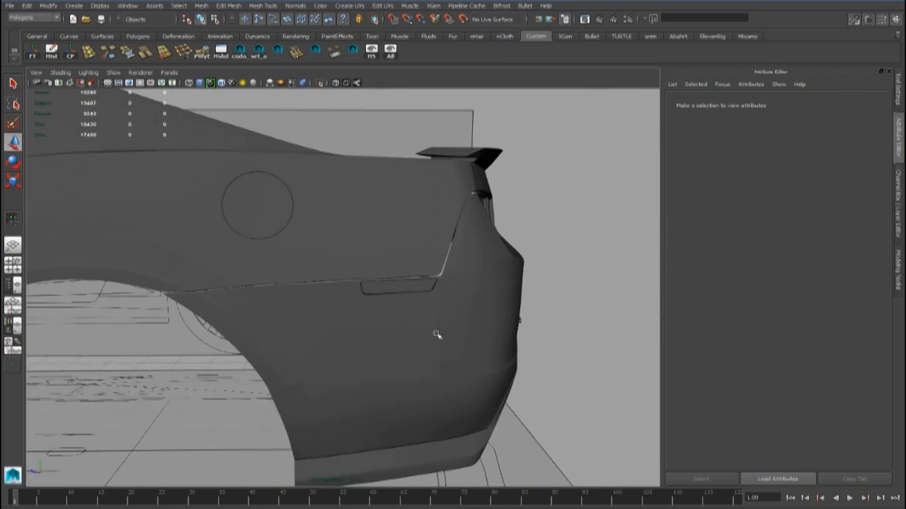
{"action": "left_click", "coordinate": [437, 335]}
{"action": "left_click_drag", "start_coordinate": [441, 262], "coordinate": [392, 283], "text": "alt"}
{"action": "scroll", "coordinate": [375, 285], "scroll_direction": "up", "scroll_amount": 5}
{"action": "middle_click_drag", "start_coordinate": [304, 287], "coordinate": [390, 248], "text": "alt"}
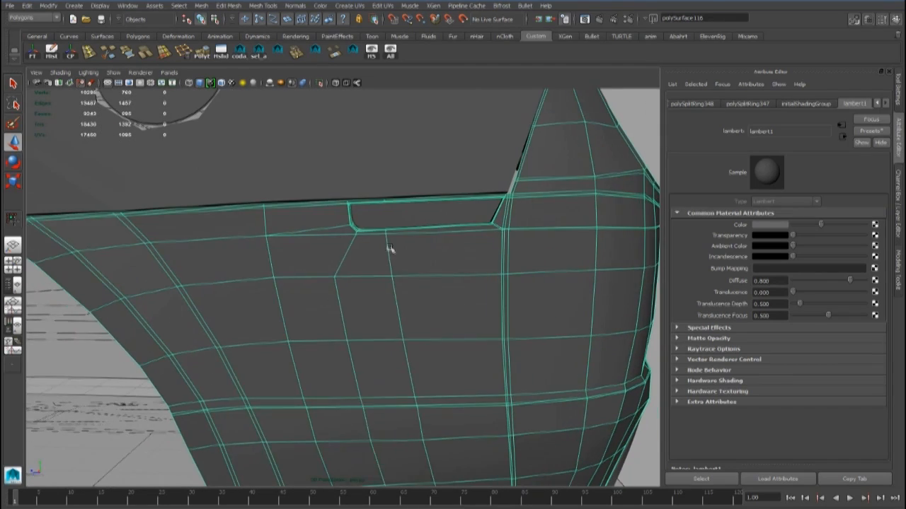
{"action": "key", "text": "F10"}
{"action": "double_click", "coordinate": [389, 253]}
{"action": "scroll", "coordinate": [401, 265], "scroll_direction": "down", "scroll_amount": 5}
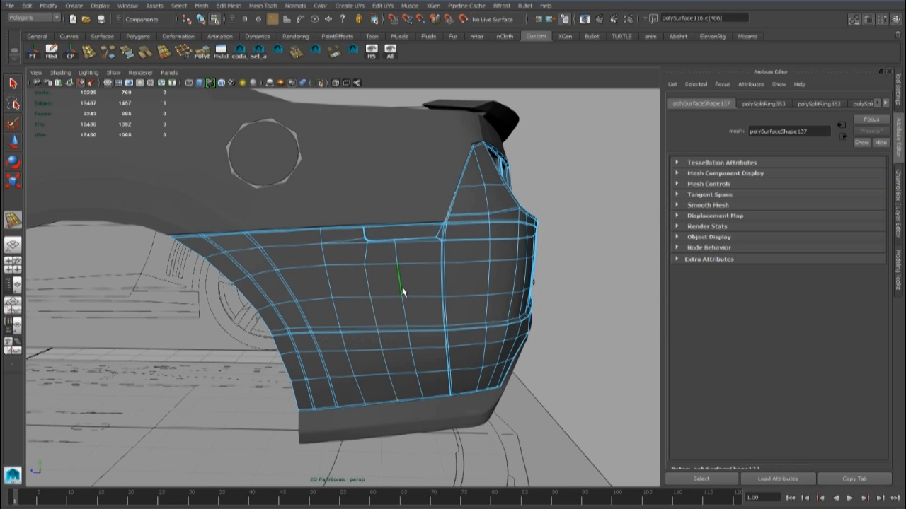
{"action": "left_click", "coordinate": [342, 238]}
{"action": "scroll", "coordinate": [357, 258], "scroll_direction": "down", "scroll_amount": 4}
{"action": "mouse_move", "coordinate": [358, 261]}
{"action": "left_mouse_down", "text": "alt"}
{"action": "mouse_move", "coordinate": [393, 295]}
{"action": "mouse_move", "coordinate": [404, 263]}
{"action": "mouse_move", "coordinate": [265, 277]}
{"action": "mouse_move", "coordinate": [342, 276]}
{"action": "mouse_move", "coordinate": [330, 273]}
{"action": "mouse_move", "coordinate": [363, 266]}
{"action": "left_mouse_up", "text": "alt"}
{"action": "scroll", "coordinate": [395, 291], "scroll_direction": "down", "scroll_amount": 3}
{"action": "scroll", "coordinate": [403, 265], "scroll_direction": "up", "scroll_amount": 4}
{"action": "scroll", "coordinate": [384, 272], "scroll_direction": "down", "scroll_amount": 3}
{"action": "scroll", "coordinate": [385, 272], "scroll_direction": "up", "scroll_amount": 3}
{"action": "scroll", "coordinate": [319, 271], "scroll_direction": "down", "scroll_amount": 2}
{"action": "scroll", "coordinate": [363, 266], "scroll_direction": "down", "scroll_amount": 2}
{"action": "middle_click_drag", "start_coordinate": [348, 263], "coordinate": [262, 267], "text": "alt"}
{"action": "scroll", "coordinate": [429, 295], "scroll_direction": "up", "scroll_amount": 5}
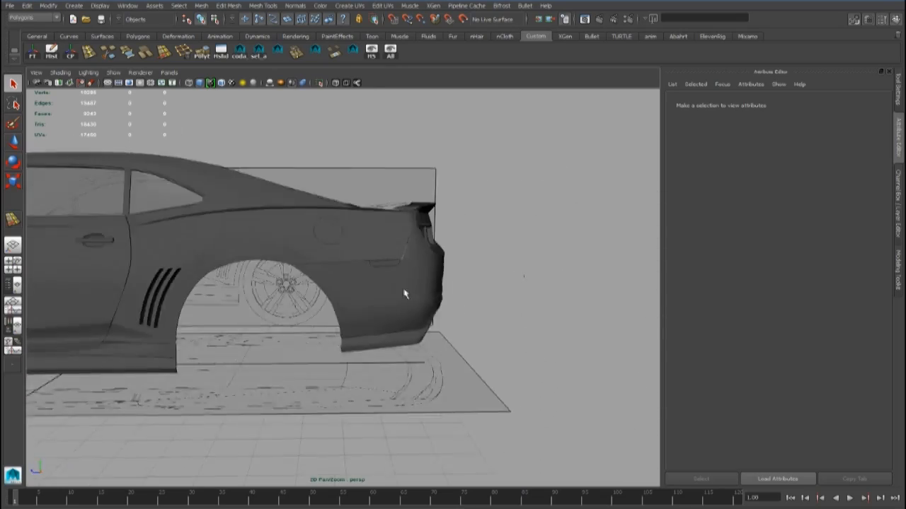
- Isolate the rear bumper and extrude the whole shell to give its borders thickness
{"action": "middle_click_drag", "start_coordinate": [428, 296], "coordinate": [378, 307], "text": "alt"}
{"action": "left_click", "coordinate": [503, 293]}
{"action": "scroll", "coordinate": [506, 293], "scroll_direction": "down", "scroll_amount": 3}
{"action": "left_click_drag", "start_coordinate": [506, 293], "coordinate": [349, 299], "text": "alt"}
{"action": "scroll", "coordinate": [370, 279], "scroll_direction": "up", "scroll_amount": 4}
{"action": "left_click", "coordinate": [319, 83]}
{"action": "scroll", "coordinate": [335, 210], "scroll_direction": "down", "scroll_amount": 4}
{"action": "left_click_drag", "start_coordinate": [335, 210], "coordinate": [453, 256], "text": "alt"}
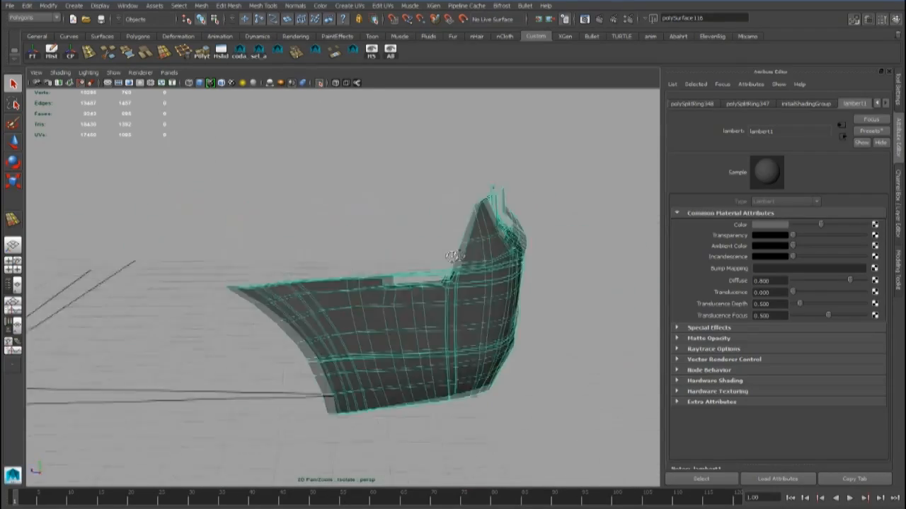
{"action": "left_click_drag", "start_coordinate": [343, 261], "coordinate": [475, 253], "text": "alt"}
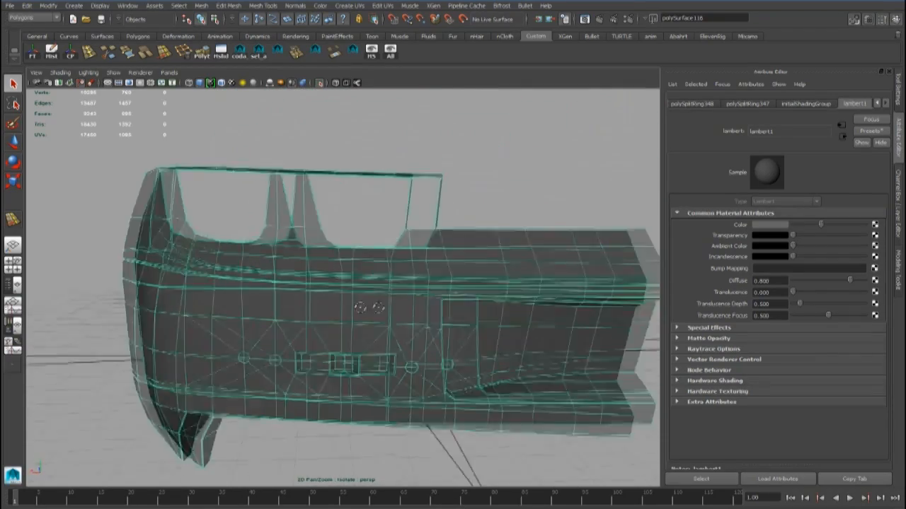
{"action": "left_click_drag", "start_coordinate": [499, 288], "coordinate": [421, 289], "text": "alt"}
{"action": "key", "text": "ctrl+e"}
{"action": "scroll", "coordinate": [400, 269], "scroll_direction": "up", "scroll_amount": 5}
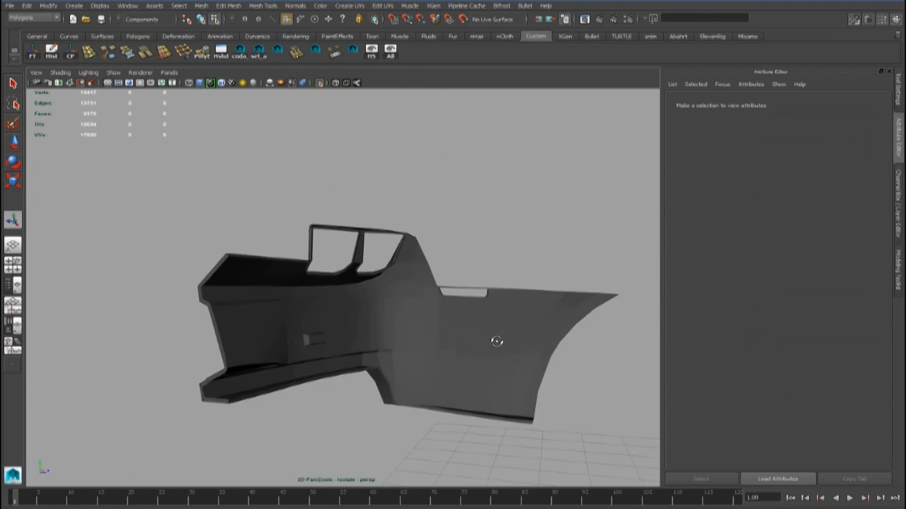
- Delete the extruded side faces on the lower part of the bumper's centre border, including the leftover corner faces
{"action": "left_click", "coordinate": [441, 351]}
{"action": "left_click_drag", "start_coordinate": [442, 352], "coordinate": [362, 353], "text": "alt"}
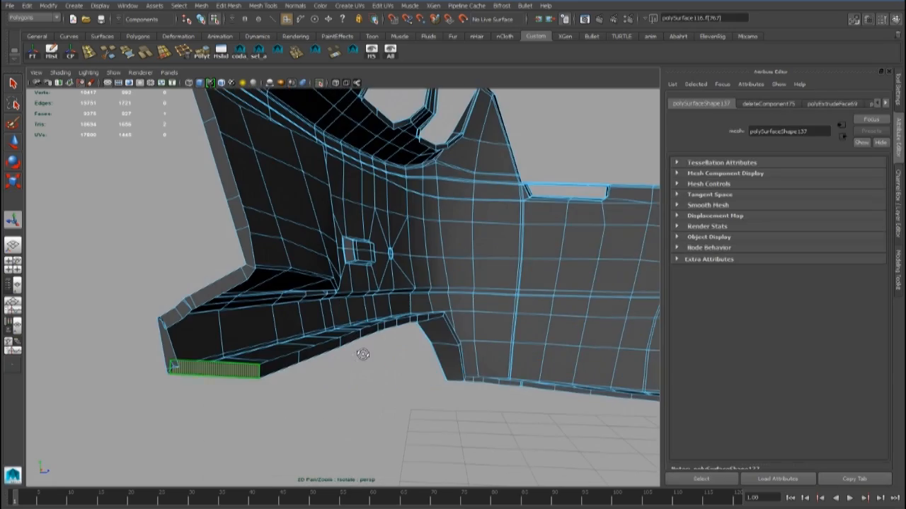
{"action": "left_click_drag", "start_coordinate": [288, 366], "coordinate": [380, 276], "text": "alt"}
{"action": "left_click_drag", "start_coordinate": [450, 292], "coordinate": [443, 233], "text": "alt"}
{"action": "scroll", "coordinate": [345, 272], "scroll_direction": "up", "scroll_amount": 4}
{"action": "middle_click_drag", "start_coordinate": [326, 284], "coordinate": [349, 271], "text": "alt"}
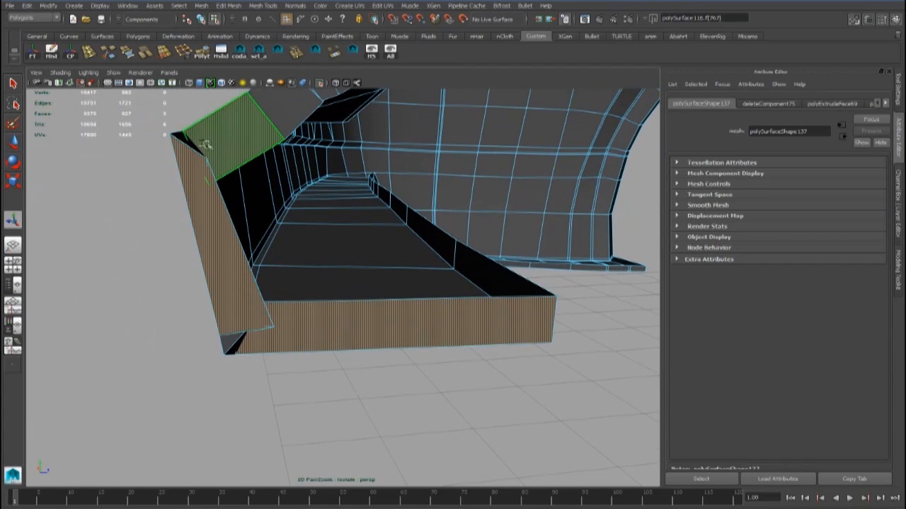
{"action": "key", "text": "Delete"}
{"action": "left_click", "coordinate": [229, 342]}
{"action": "left_click", "coordinate": [238, 318], "text": "shift"}
{"action": "key", "text": "Delete"}
- Delete the remaining strip of extruded faces up the bumper's centre border and return to object mode
{"action": "left_click_drag", "start_coordinate": [307, 254], "coordinate": [263, 278], "text": "alt"}
{"action": "left_click", "coordinate": [263, 280]}
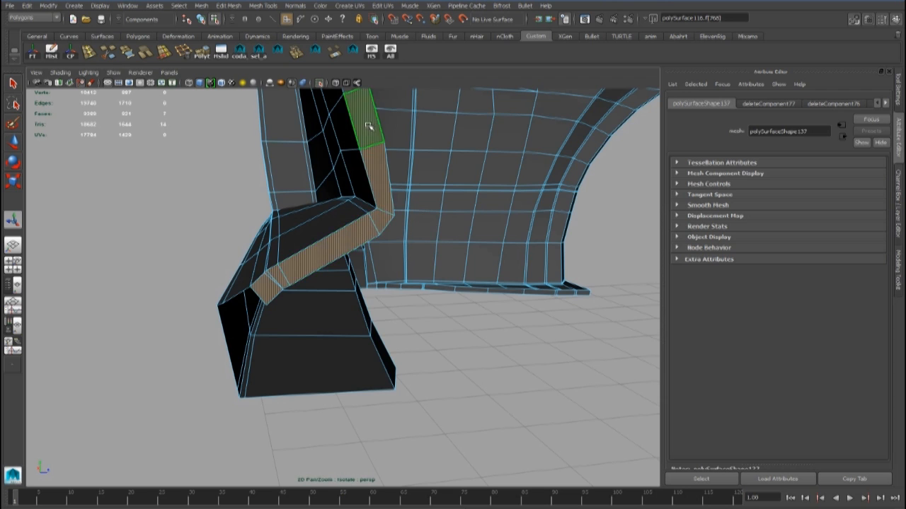
{"action": "left_click_drag", "start_coordinate": [367, 126], "coordinate": [360, 314], "text": "alt"}
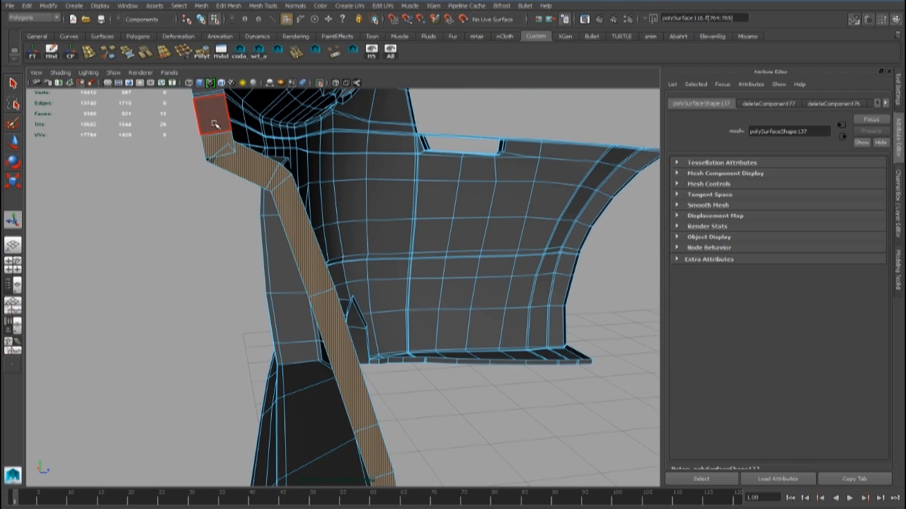
{"action": "key", "text": "Delete"}
{"action": "left_click_drag", "start_coordinate": [210, 106], "coordinate": [324, 228], "text": "alt"}
{"action": "left_click", "coordinate": [266, 203]}
{"action": "left_click", "coordinate": [265, 198], "text": "shift"}
{"action": "left_click", "coordinate": [227, 257], "text": "shift"}
{"action": "left_click", "coordinate": [356, 204], "text": "shift"}
{"action": "key", "text": "F8"}
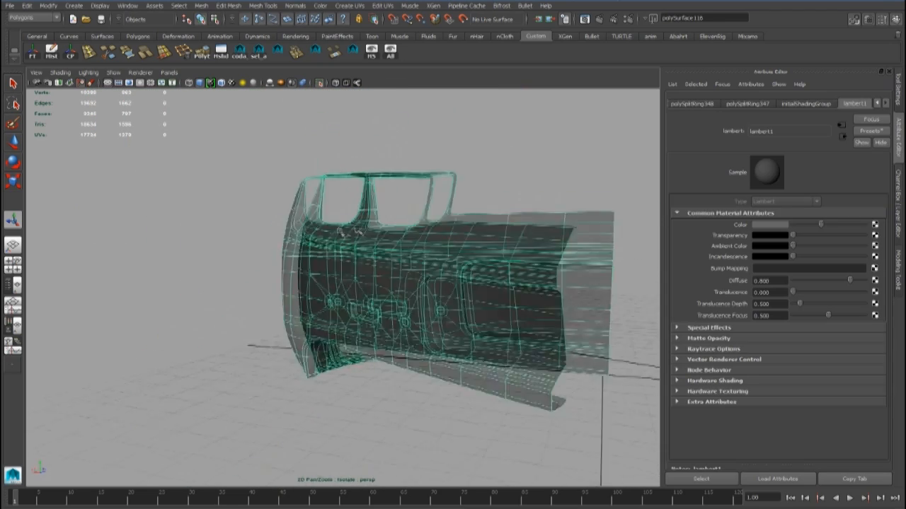
- Insert a supporting edge loop along the bumper's thickened outer border and leave the tool
{"action": "left_click_drag", "start_coordinate": [359, 232], "coordinate": [253, 300], "text": "alt"}
{"action": "left_click", "coordinate": [493, 153]}
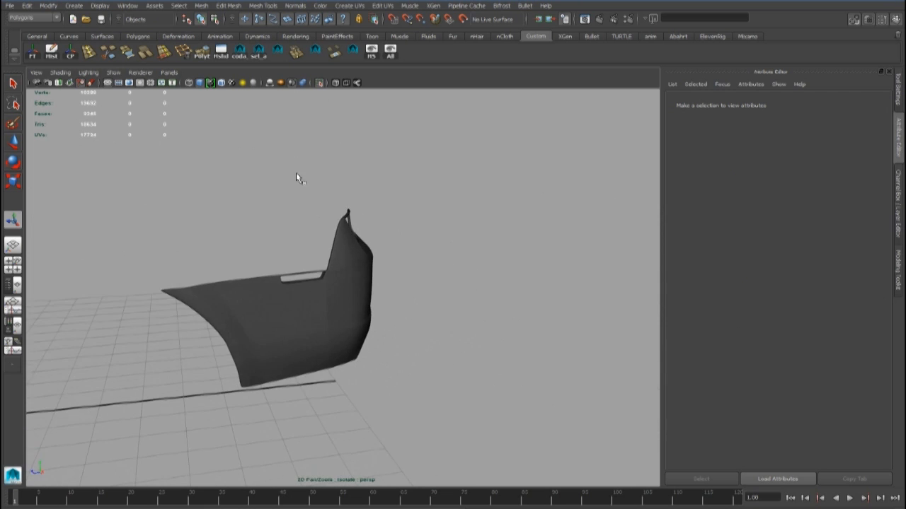
{"action": "left_click", "coordinate": [303, 301]}
{"action": "scroll", "coordinate": [243, 327], "scroll_direction": "up", "scroll_amount": 5}
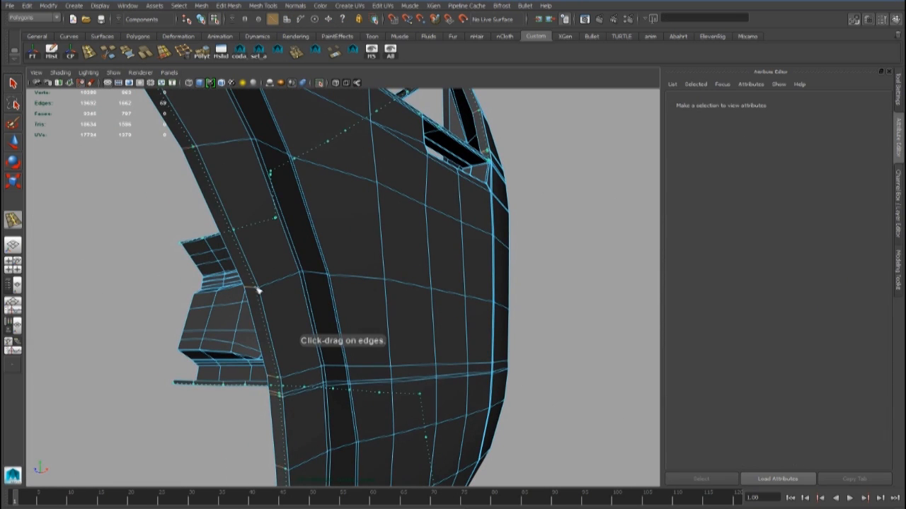
{"action": "left_click_drag", "start_coordinate": [258, 290], "coordinate": [259, 291]}
{"action": "scroll", "coordinate": [260, 290], "scroll_direction": "down", "scroll_amount": 4}
{"action": "left_click", "coordinate": [13, 82]}
{"action": "left_click", "coordinate": [327, 131]}
{"action": "scroll", "coordinate": [327, 135], "scroll_direction": "down", "scroll_amount": 5}
{"action": "left_click_drag", "start_coordinate": [327, 134], "coordinate": [328, 238], "text": "alt"}
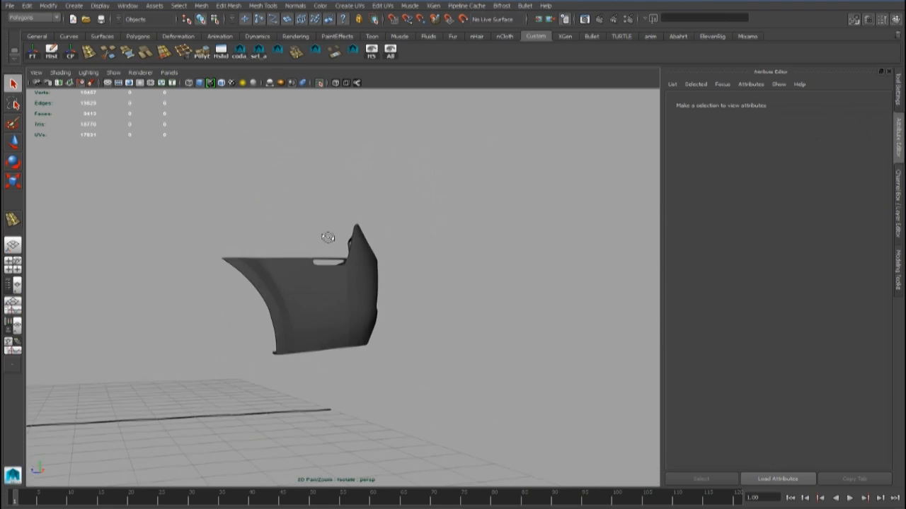
- Show the full model and inspect the thickened rear bumper's fit on the body from the side and rear
{"action": "mouse_move", "coordinate": [192, 256]}
{"action": "left_mouse_down", "text": "alt"}
{"action": "mouse_move", "coordinate": [234, 257]}
{"action": "mouse_move", "coordinate": [208, 259]}
{"action": "left_mouse_up", "text": "alt"}
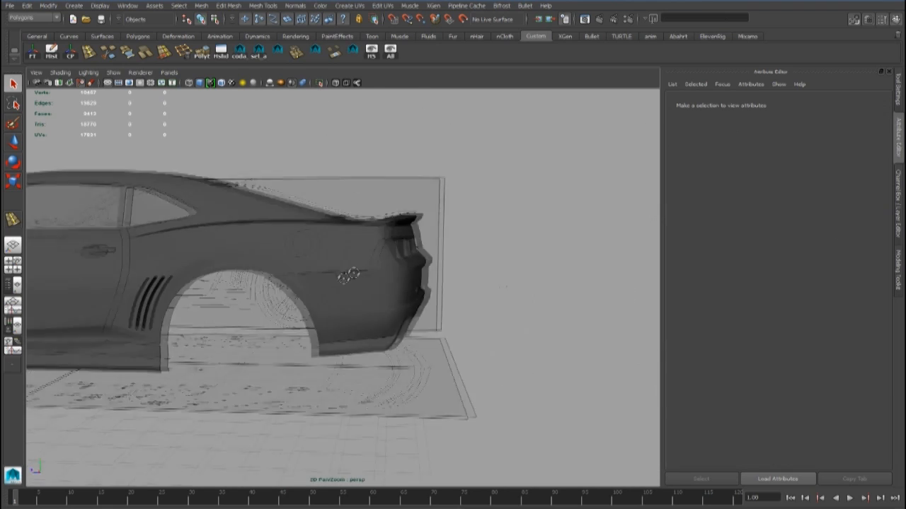
{"action": "left_click_drag", "start_coordinate": [353, 273], "coordinate": [359, 288], "text": "alt"}
{"action": "scroll", "coordinate": [359, 288], "scroll_direction": "down", "scroll_amount": 3}
{"action": "middle_click_drag", "start_coordinate": [360, 288], "coordinate": [461, 259], "text": "alt"}
{"action": "left_click_drag", "start_coordinate": [353, 283], "coordinate": [353, 307], "text": "alt"}
{"action": "right_click_drag", "start_coordinate": [353, 307], "coordinate": [432, 295], "text": "alt"}
{"action": "left_click_drag", "start_coordinate": [433, 295], "coordinate": [264, 312], "text": "alt"}
{"action": "right_click_drag", "start_coordinate": [407, 330], "coordinate": [439, 330], "text": "alt"}
{"action": "left_click_drag", "start_coordinate": [439, 330], "coordinate": [347, 335], "text": "alt"}
{"action": "right_click_drag", "start_coordinate": [396, 333], "coordinate": [360, 330], "text": "alt"}
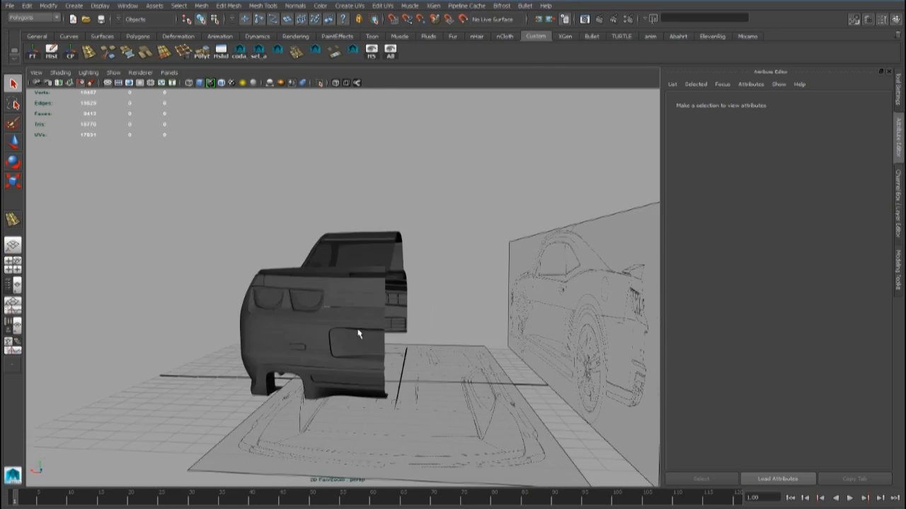